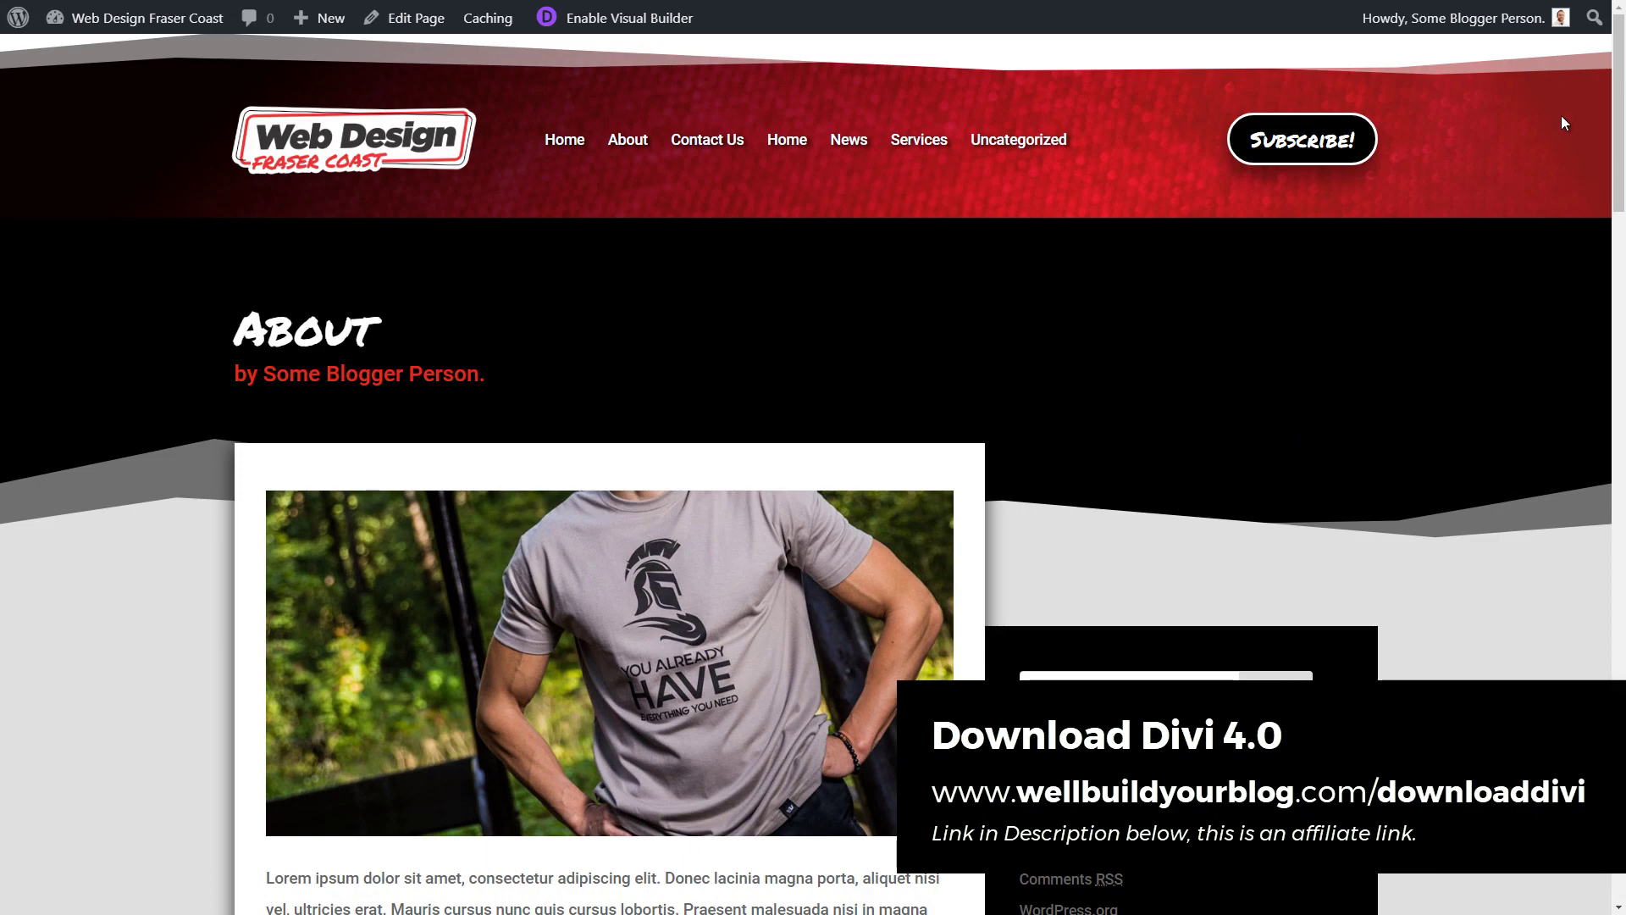
pyautogui.moveTo(1613, 87)
pyautogui.mouseDown()
pyautogui.moveTo(1621, 881)
pyautogui.moveTo(1577, 217)
pyautogui.moveTo(1591, 76)
pyautogui.mouseUp()
pyautogui.scroll(-1, 177, 240)
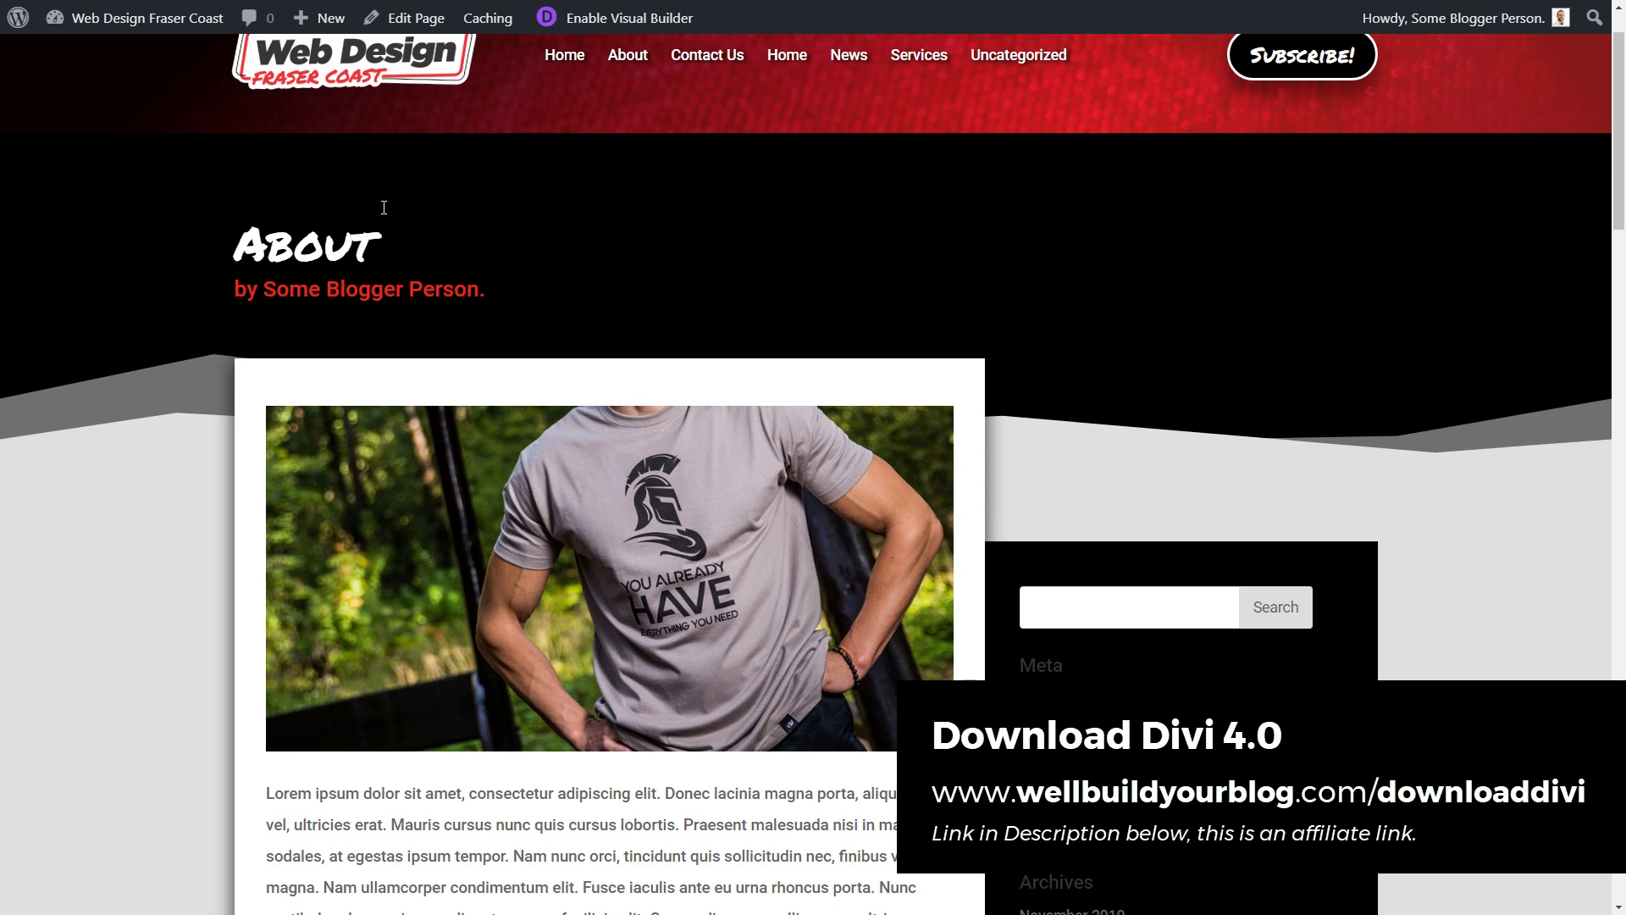
pyautogui.scroll(-2, 152, 271)
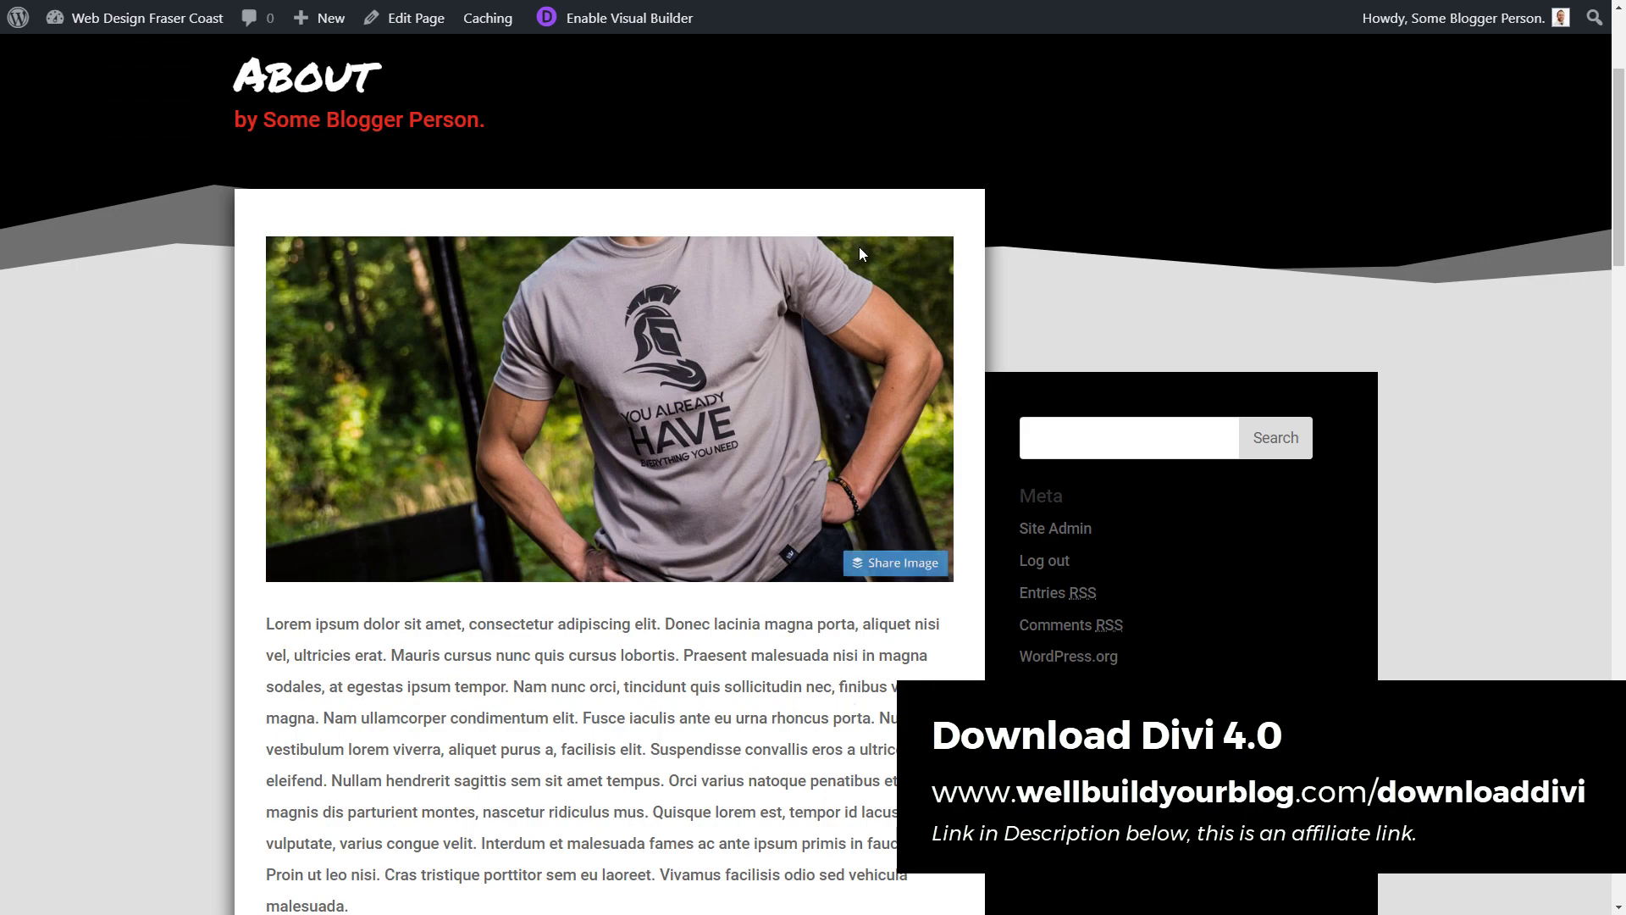
pyautogui.scroll(-5, 929, 476)
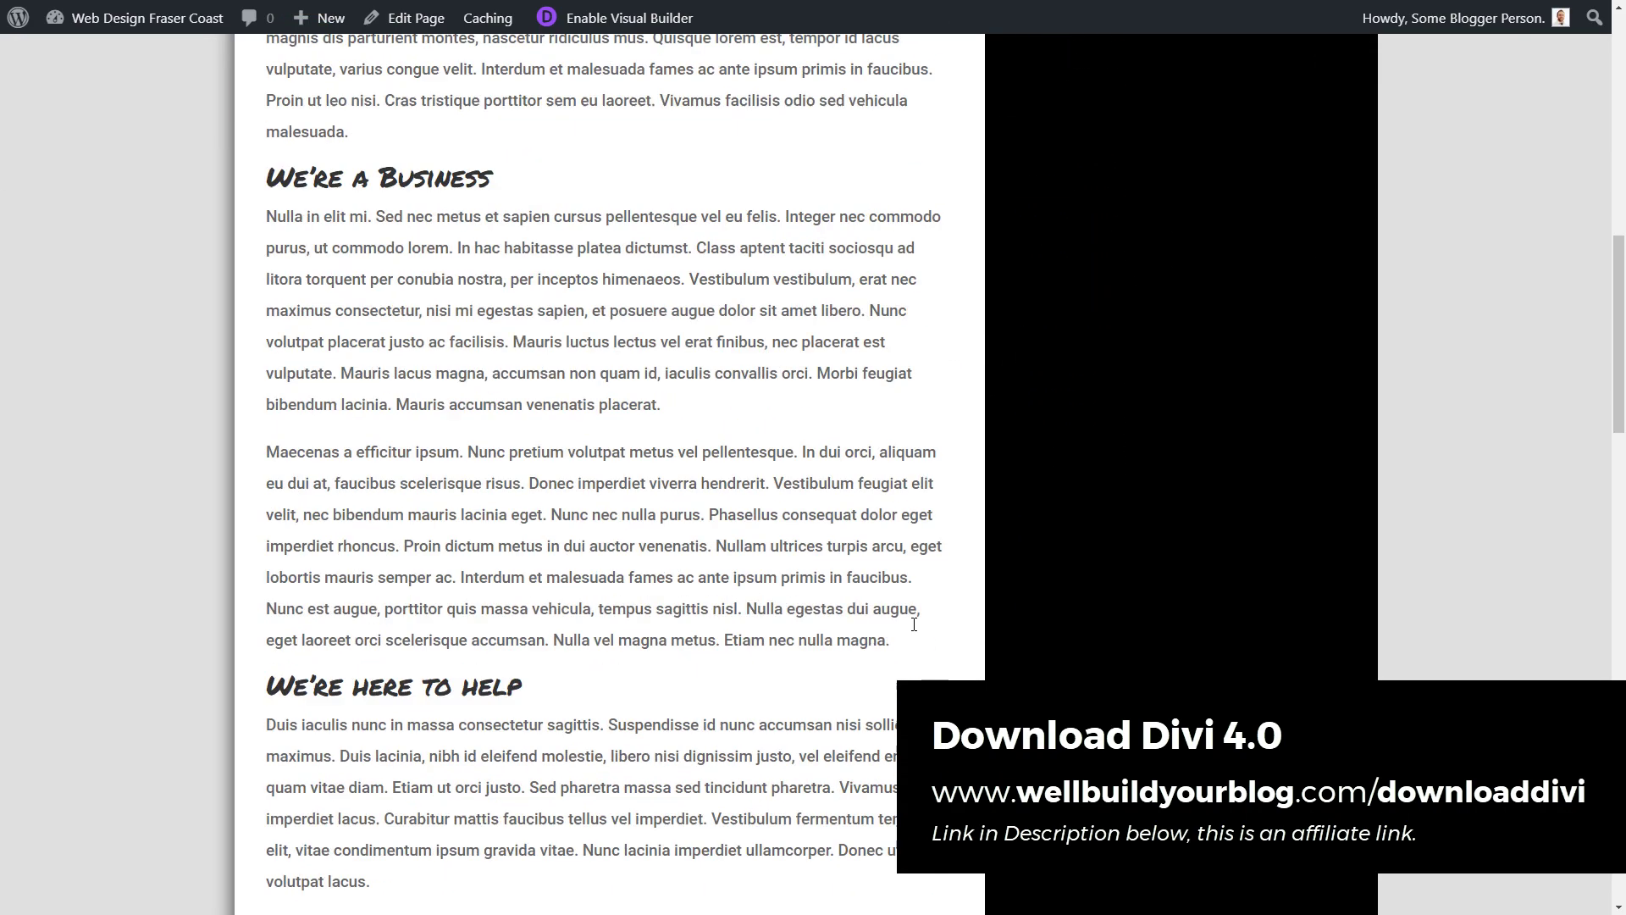
pyautogui.scroll(-10, 914, 624)
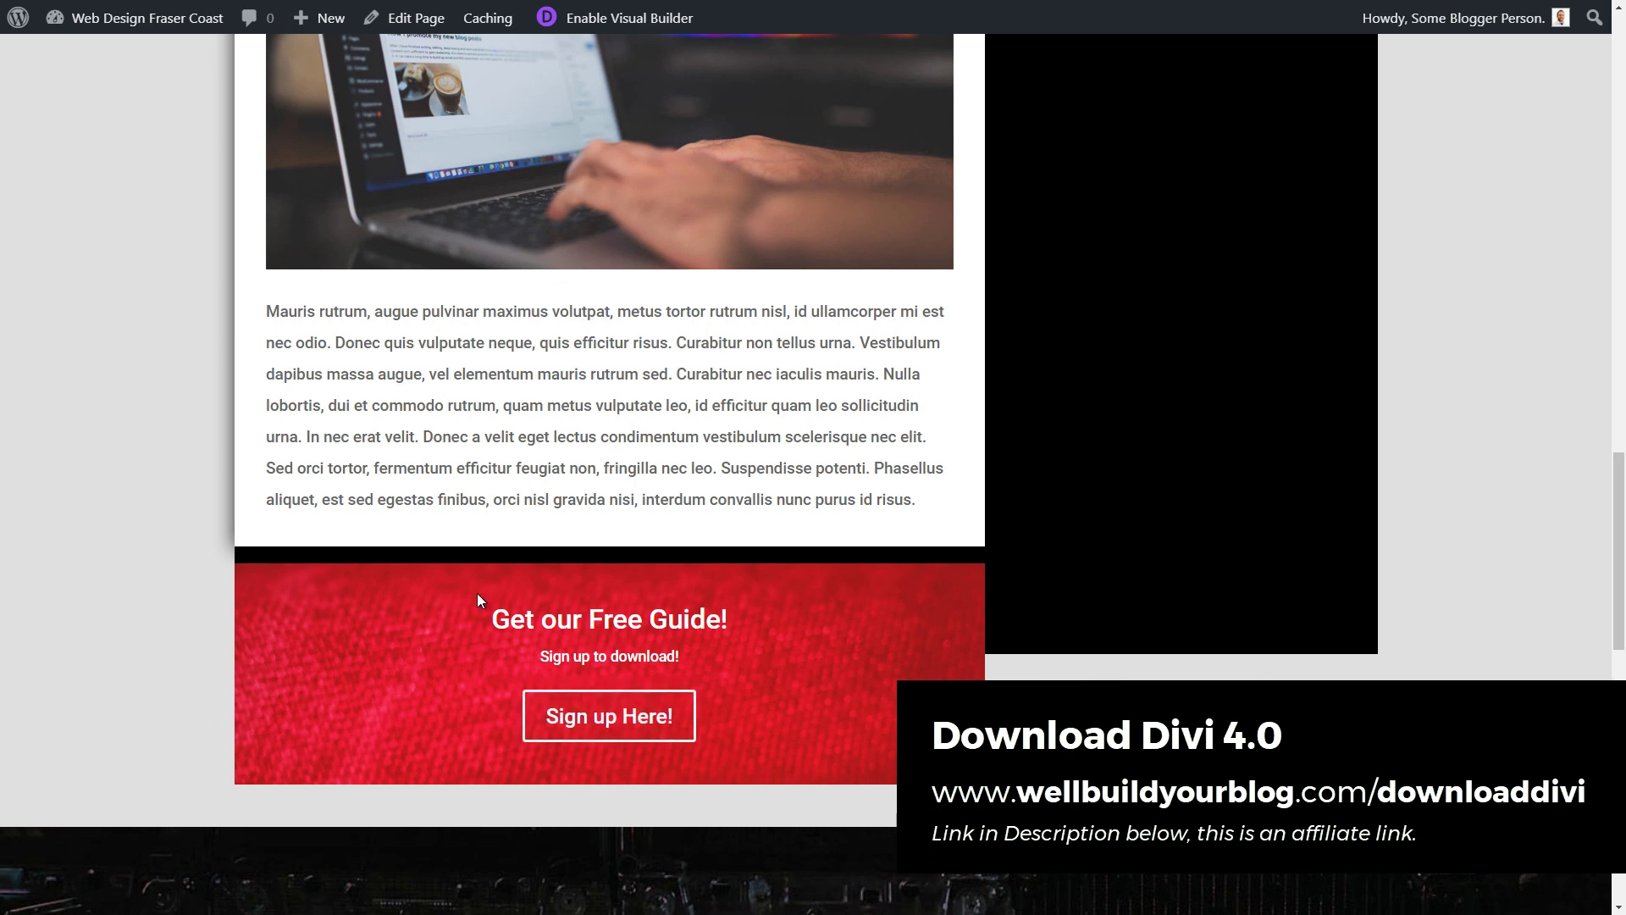
pyautogui.scroll(-5, 397, 714)
pyautogui.scroll(-2, 424, 712)
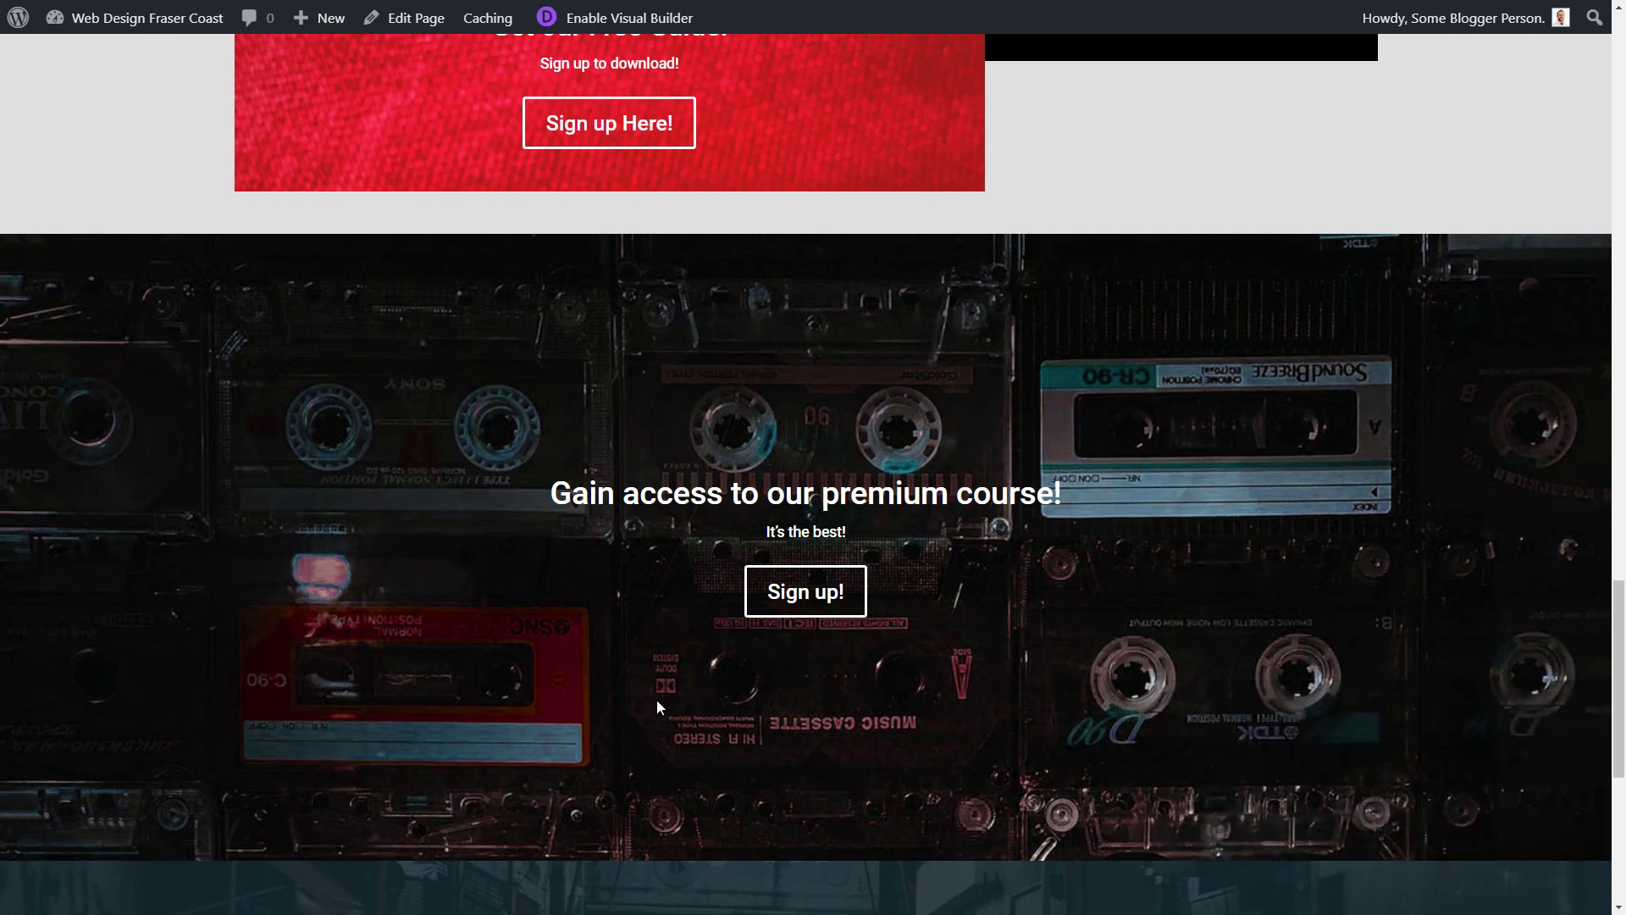
pyautogui.scroll(-6, 668, 687)
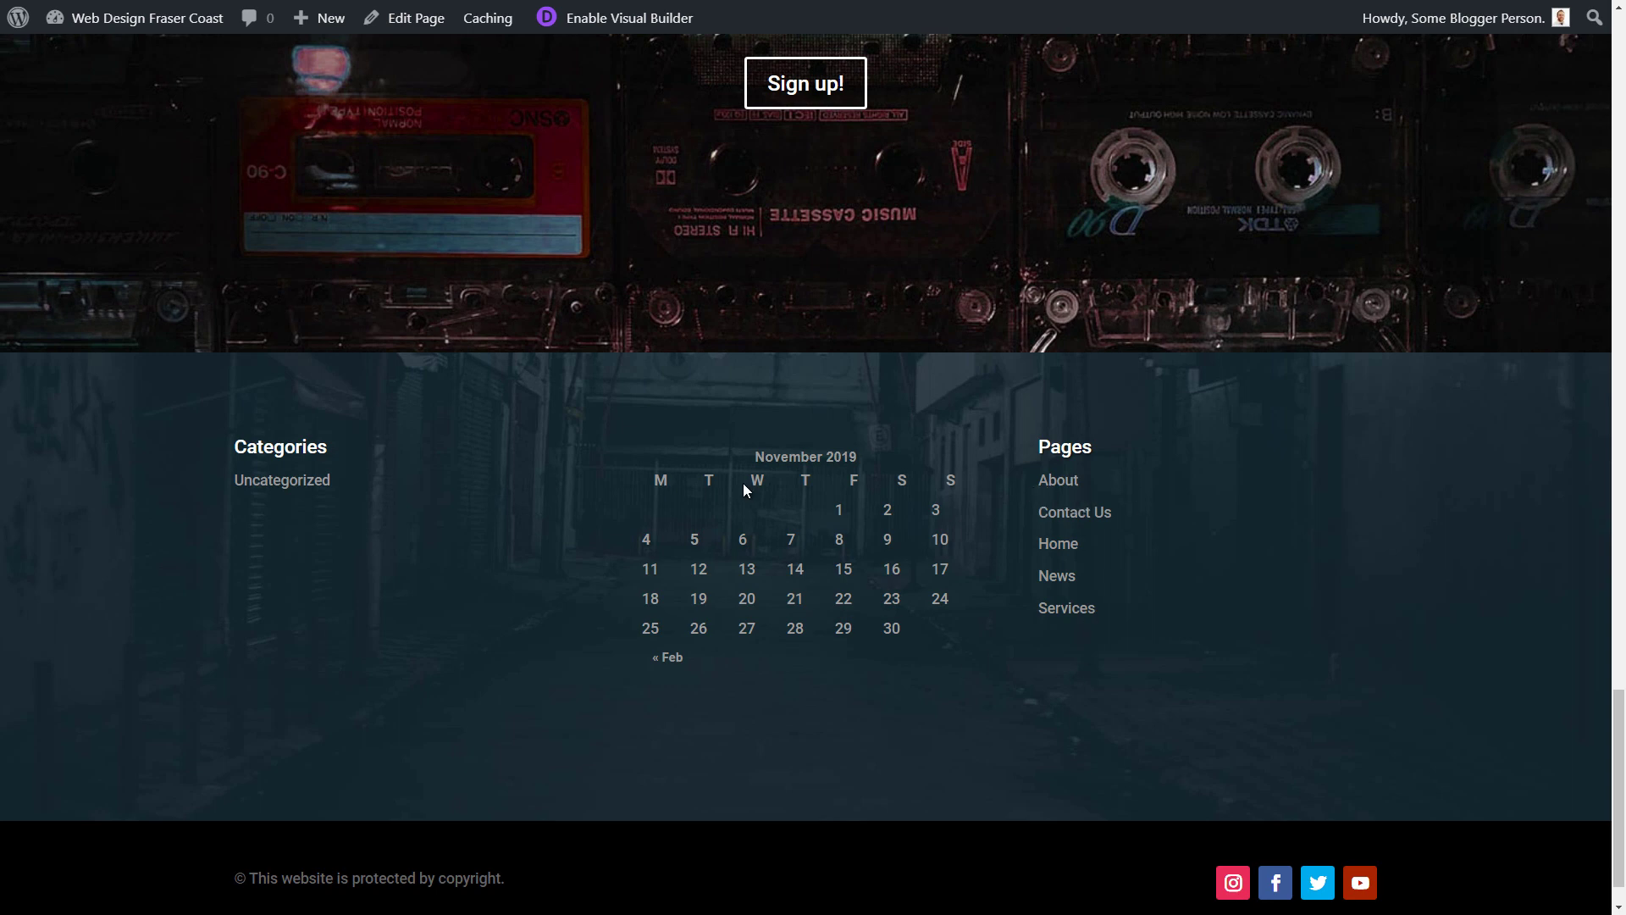
pyautogui.moveTo(309, 478); pyautogui.dragTo(524, 499)
pyautogui.moveTo(765, 476); pyautogui.dragTo(934, 533)
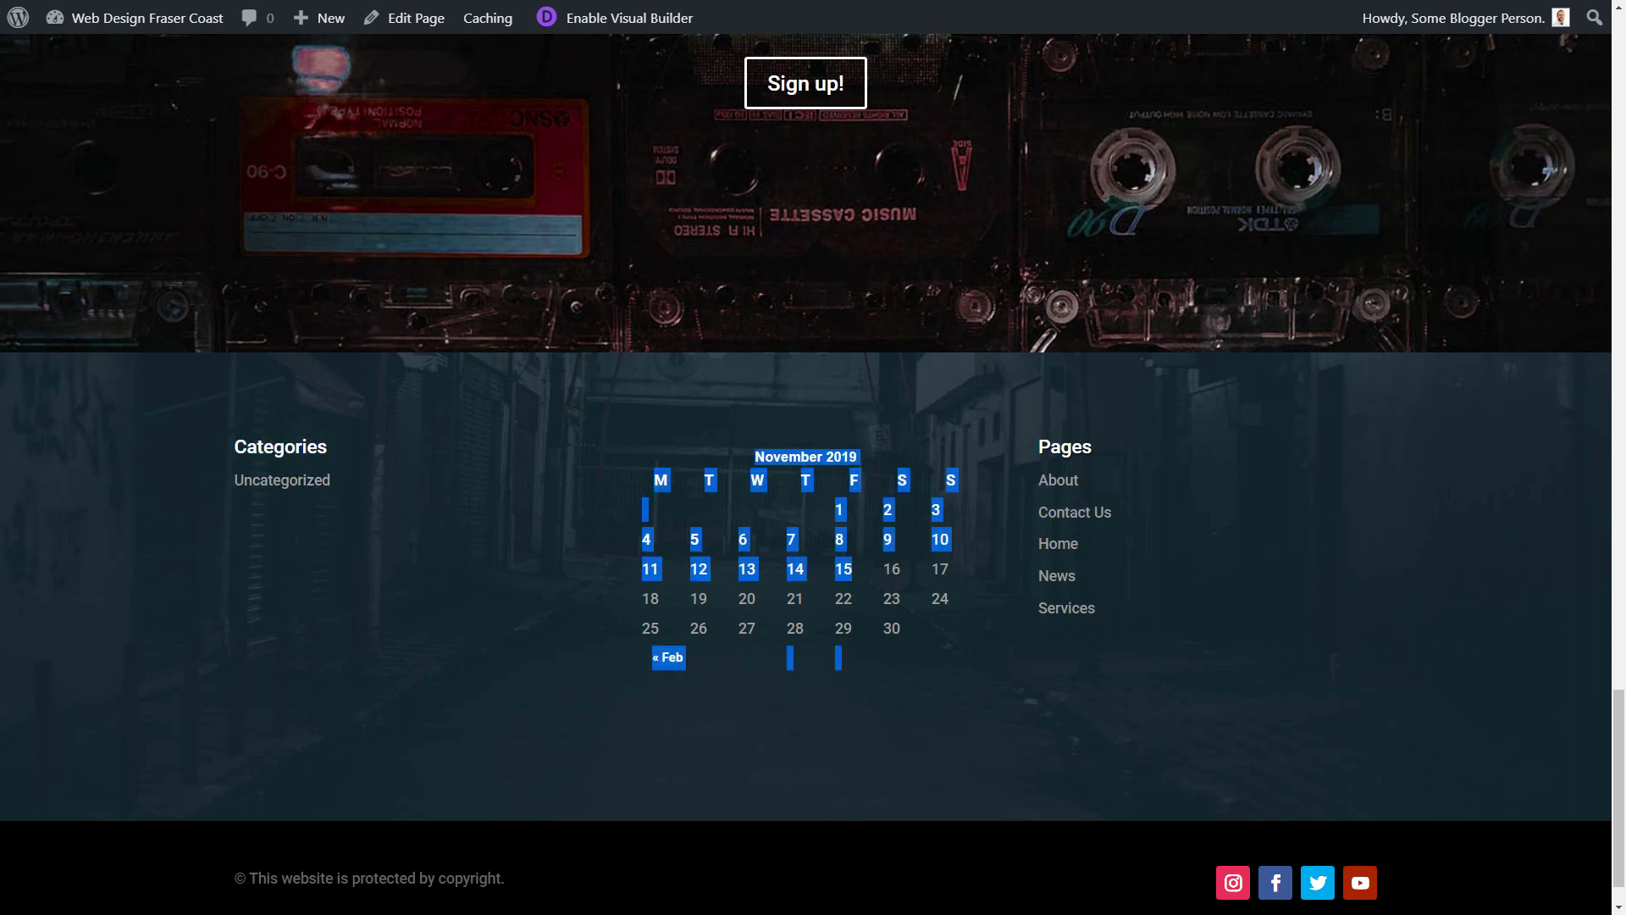
pyautogui.scroll(-1, 980, 610)
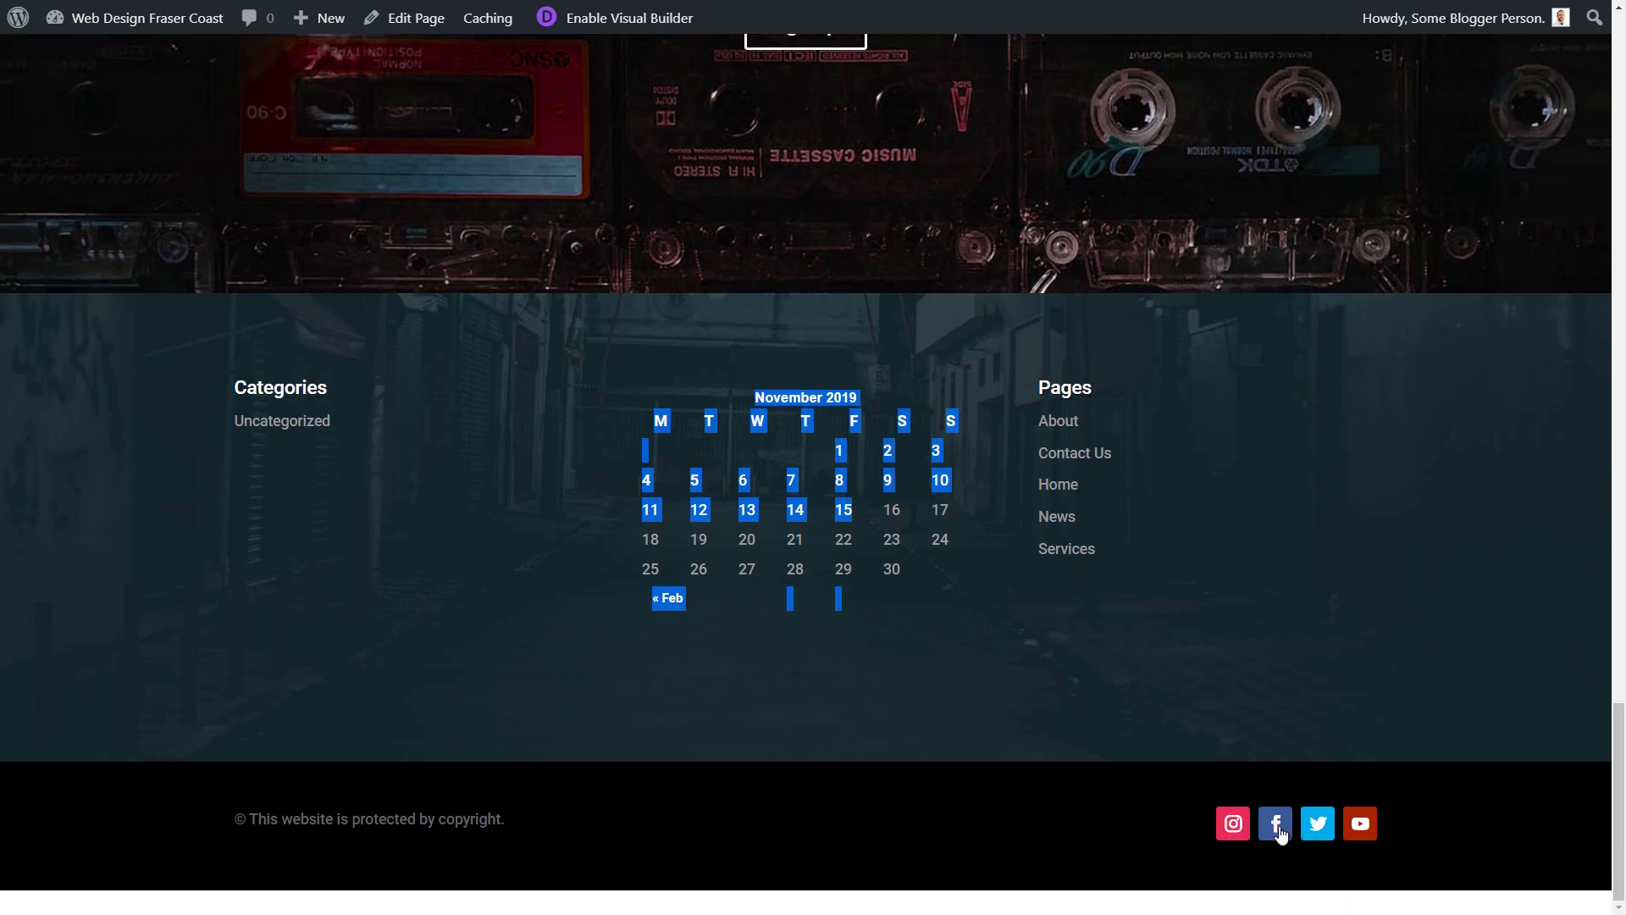
pyautogui.moveTo(1619, 769); pyautogui.dragTo(1620, 94)
pyautogui.scroll(-10, 542, 356)
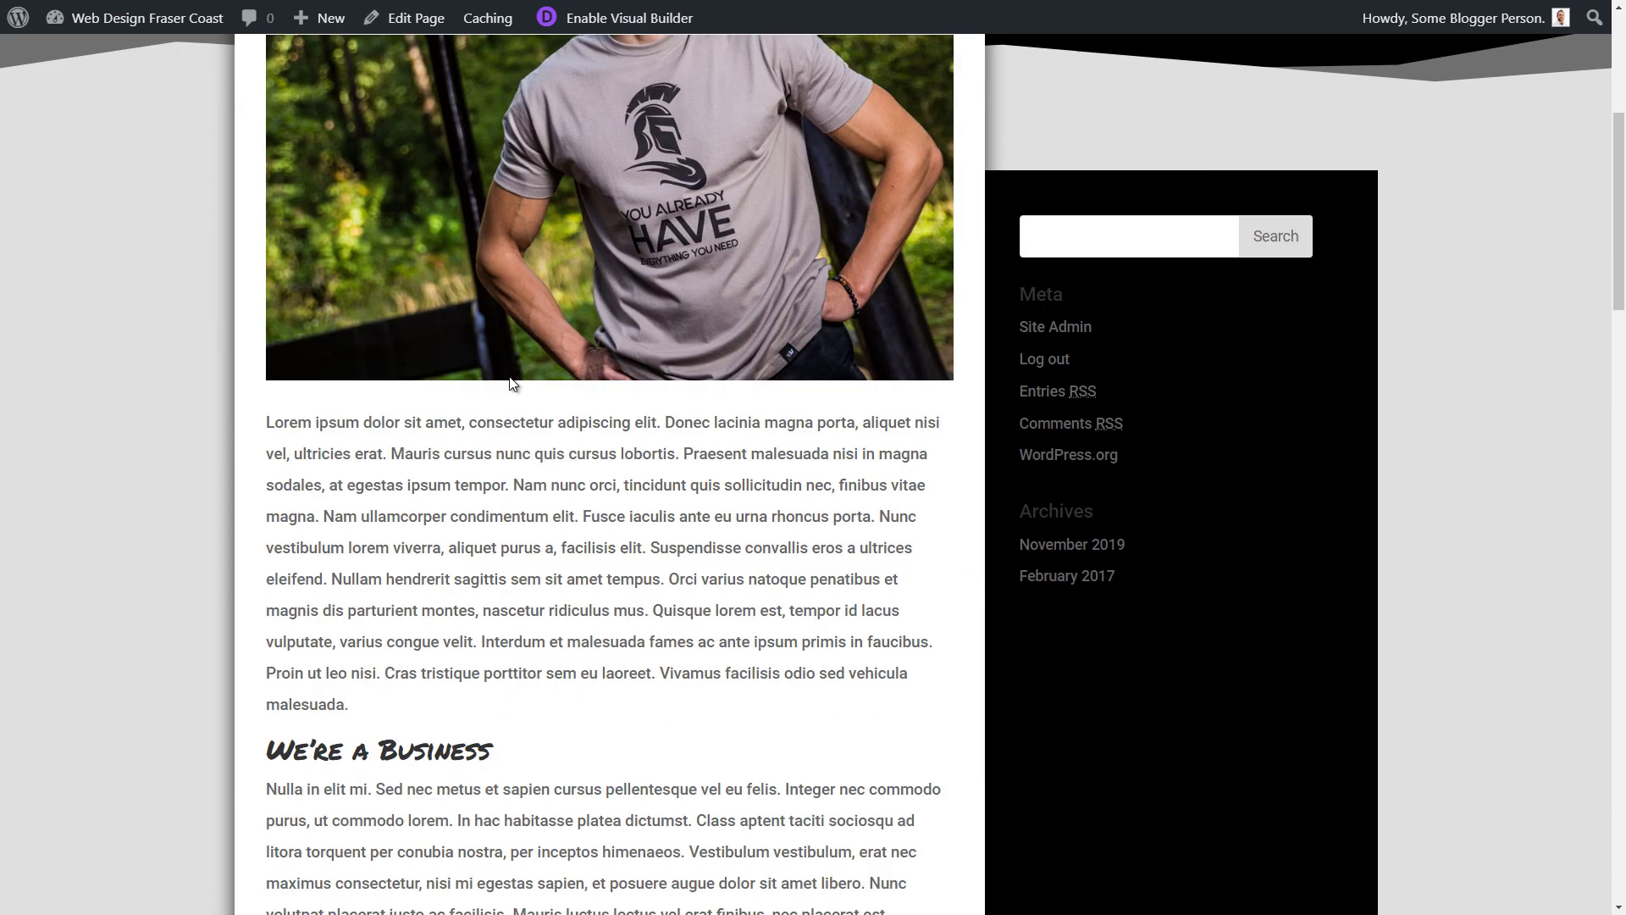
pyautogui.scroll(10, 410, 591)
pyautogui.scroll(2, 507, 683)
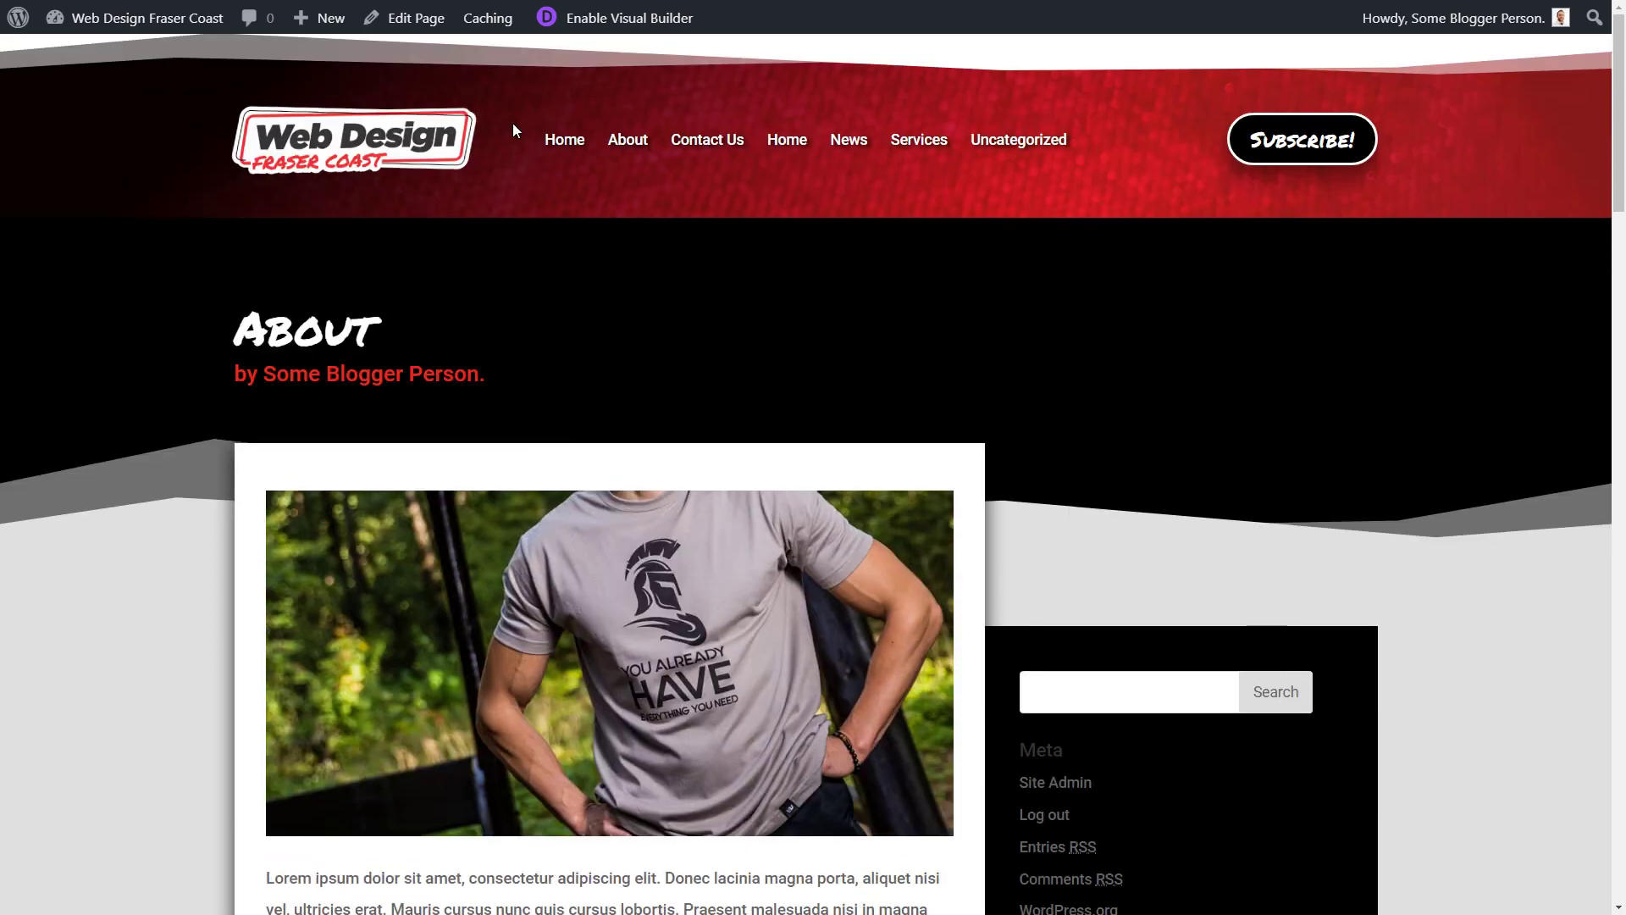
# - Open the About page in the block editor and review its t-shirt photo and Lorem ipsum text
pyautogui.click(418, 26)
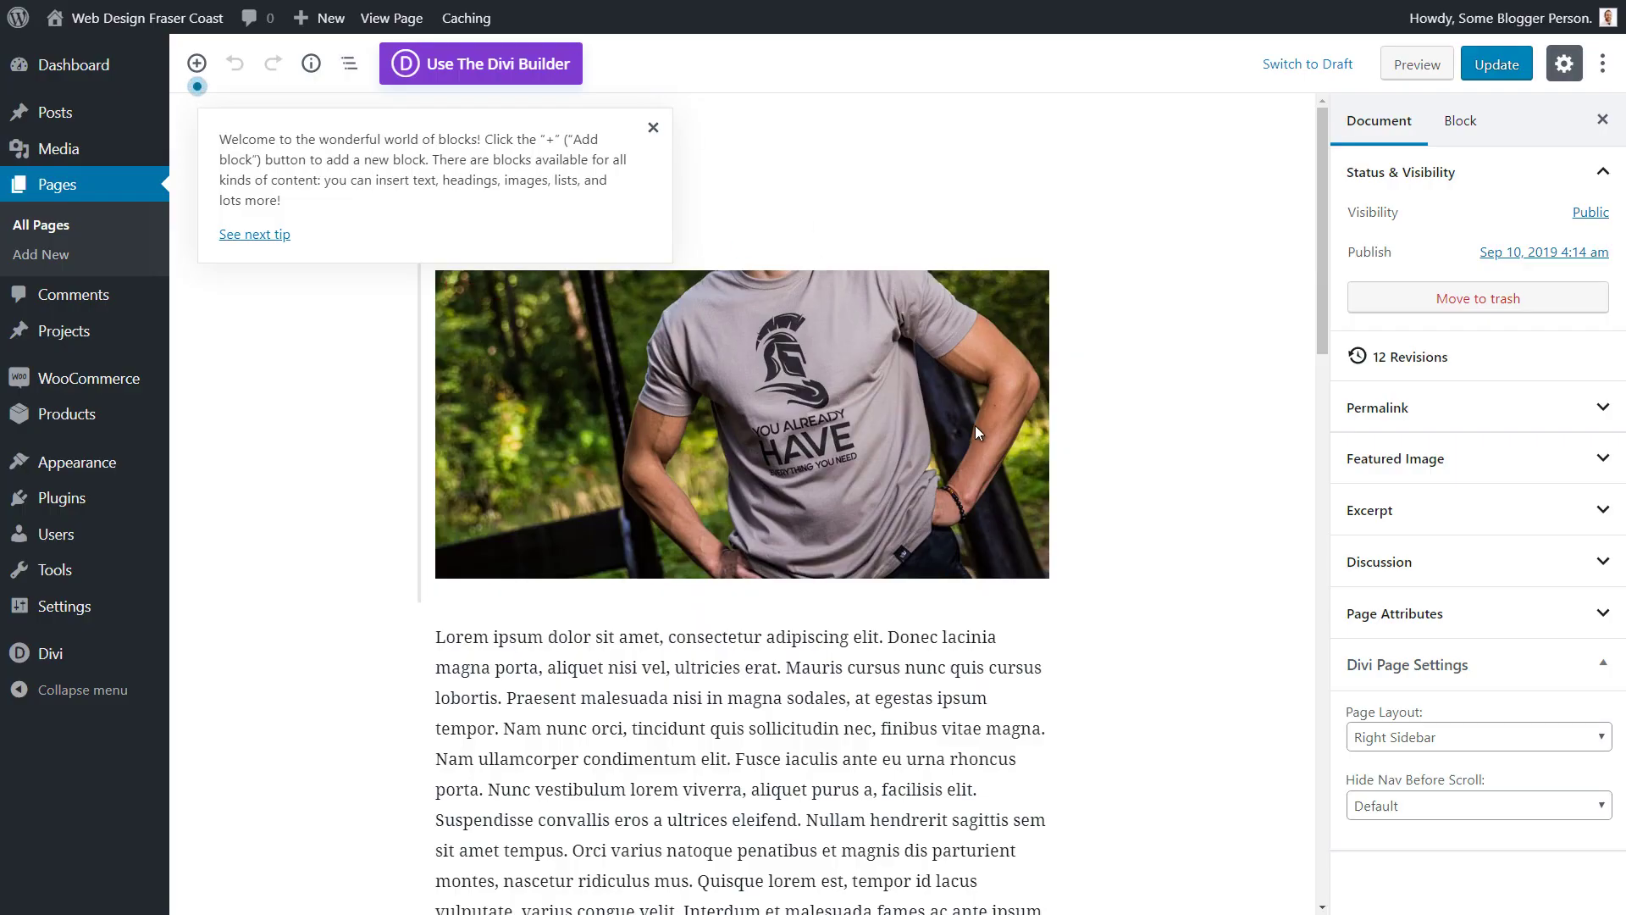
pyautogui.scroll(-15, 953, 420)
pyautogui.scroll(-8, 884, 445)
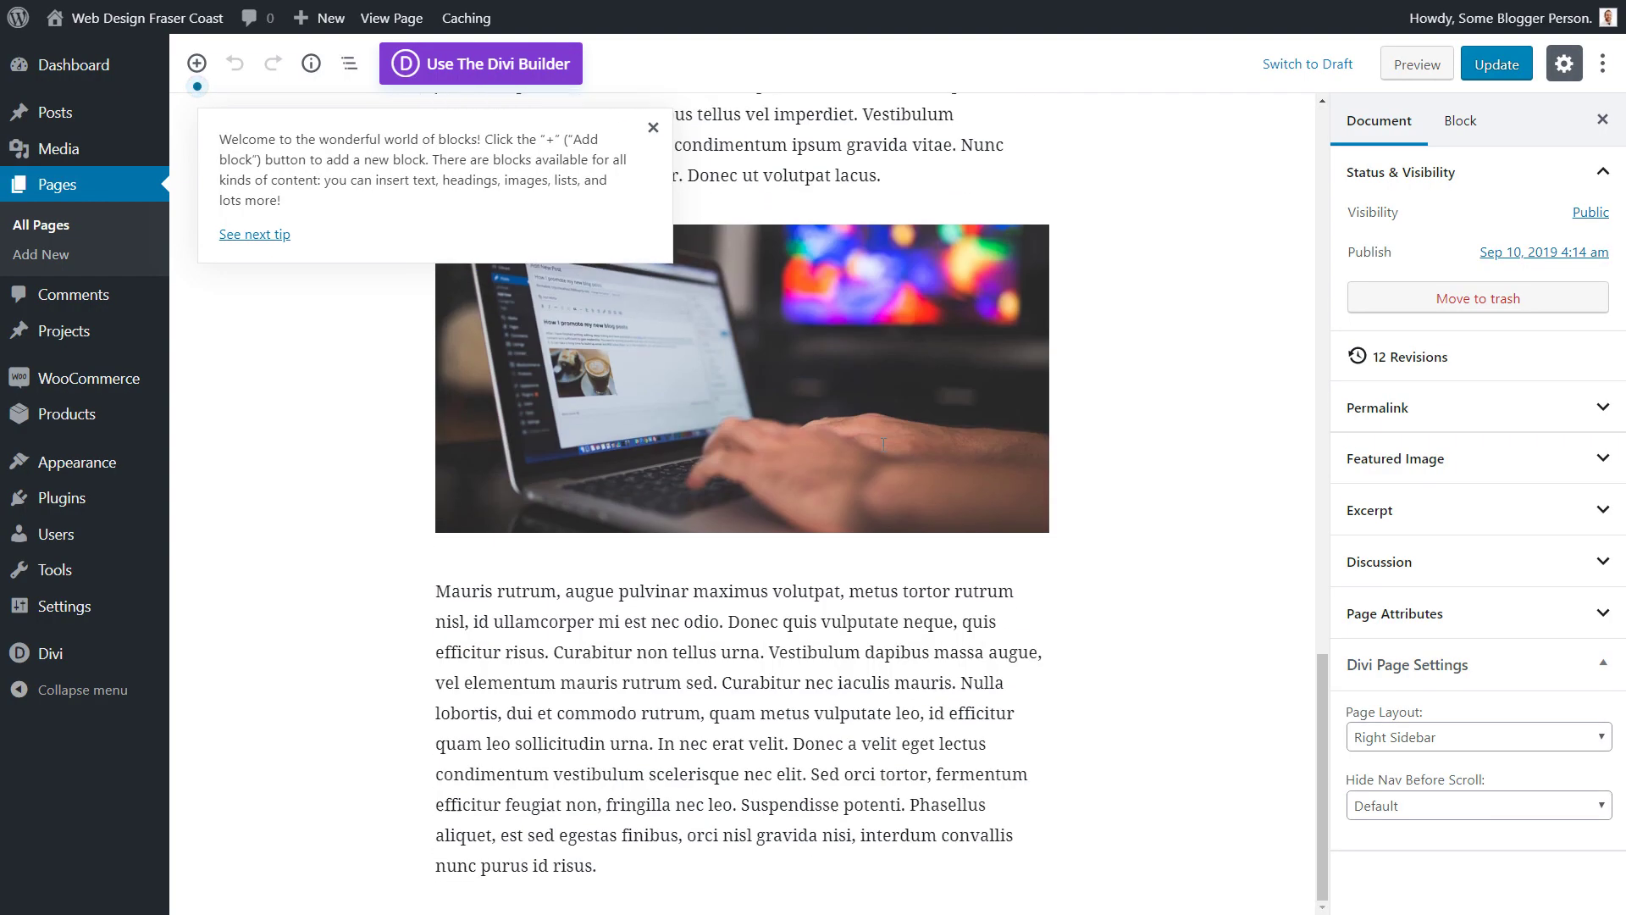
pyautogui.scroll(15, 882, 515)
pyautogui.scroll(5, 816, 534)
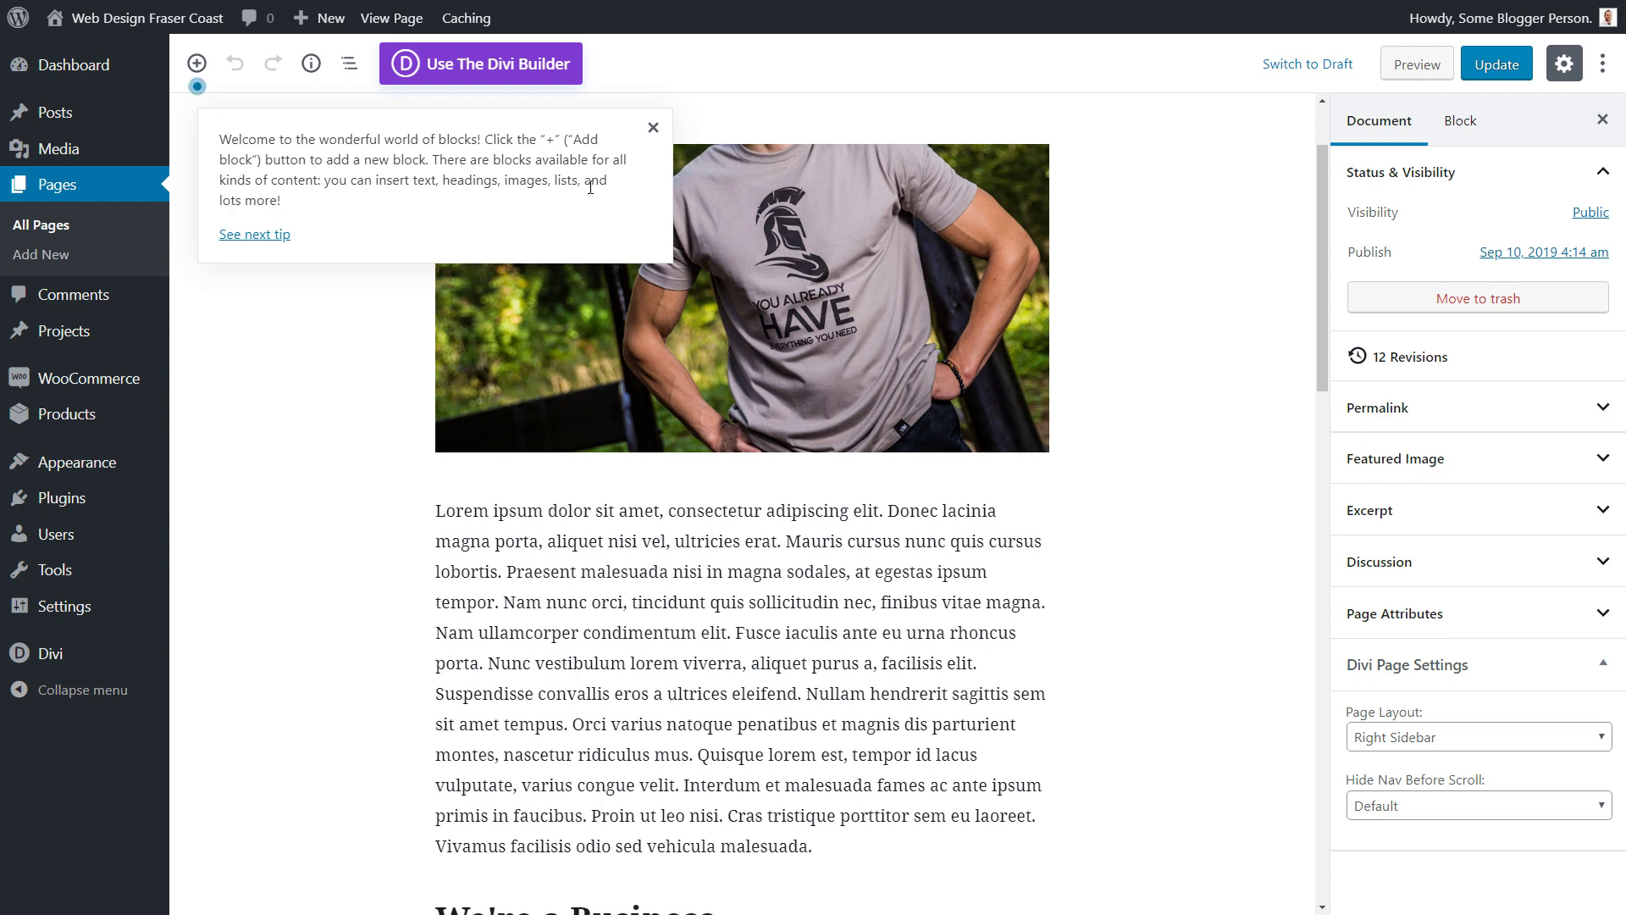
pyautogui.scroll(2, 730, 520)
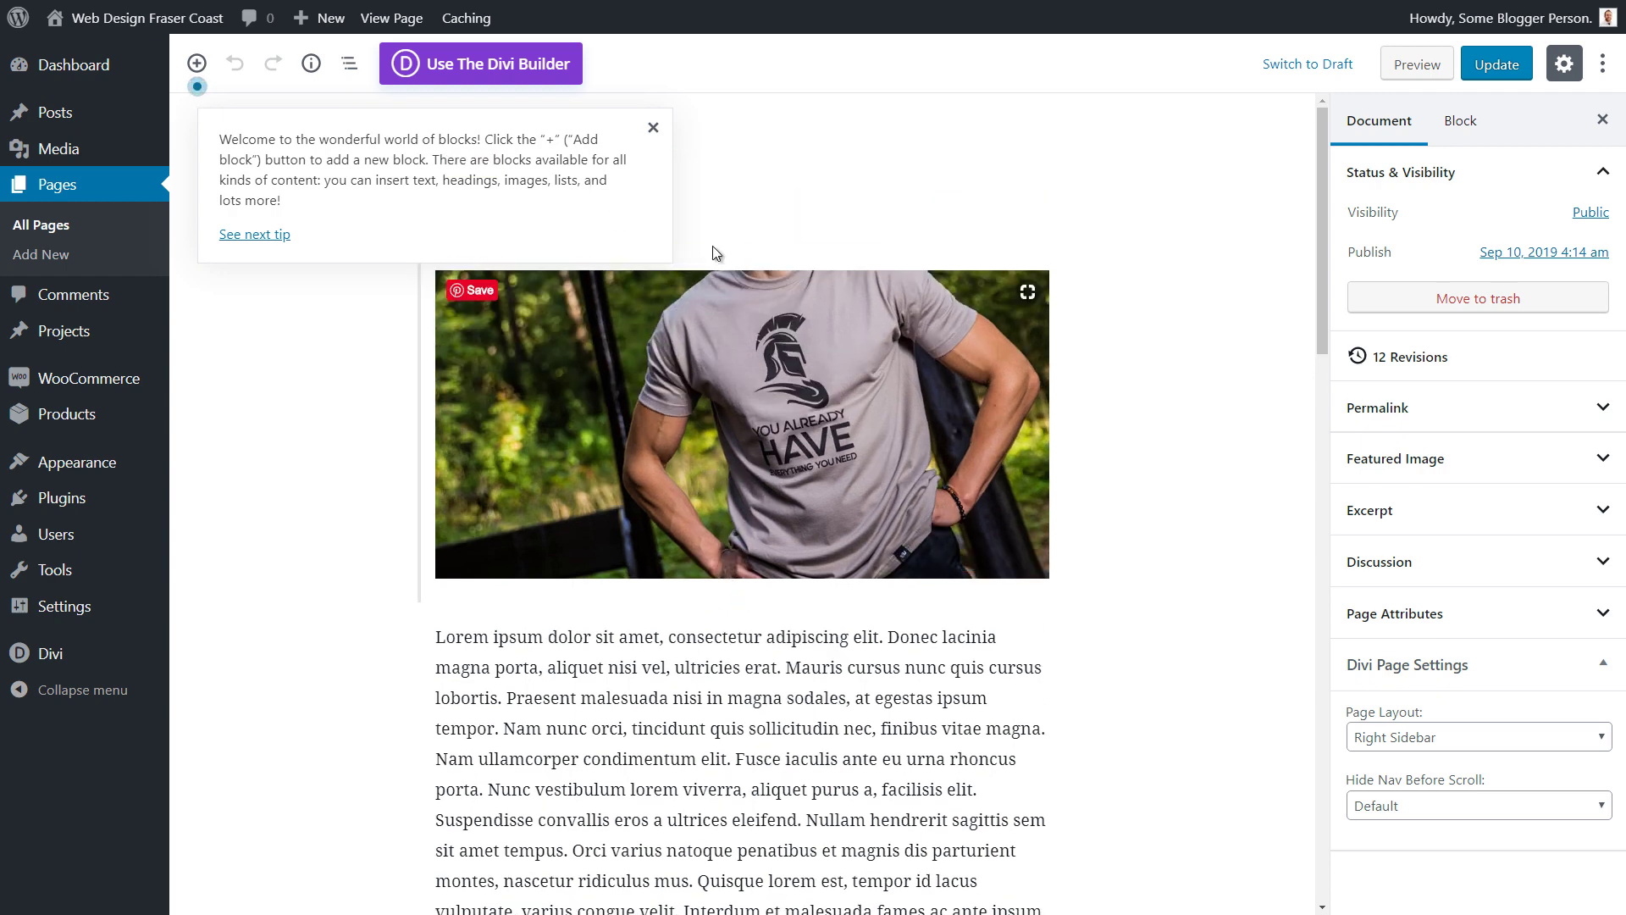
# - View the live About page and scroll down through its content
pyautogui.click(395, 27)
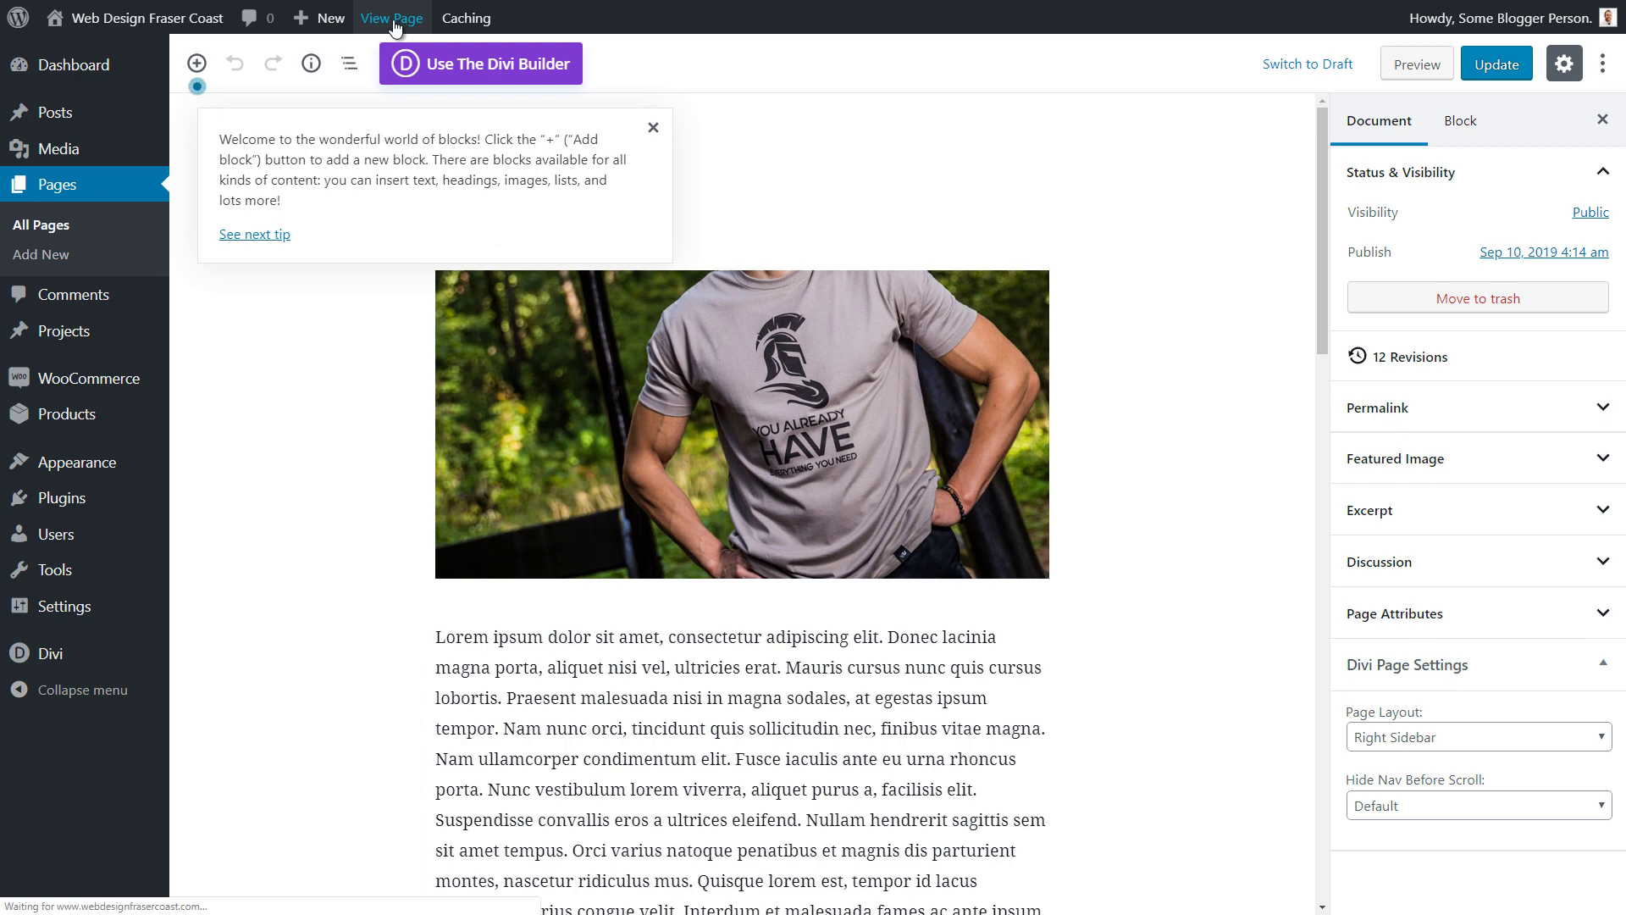
pyautogui.scroll(-10, 602, 331)
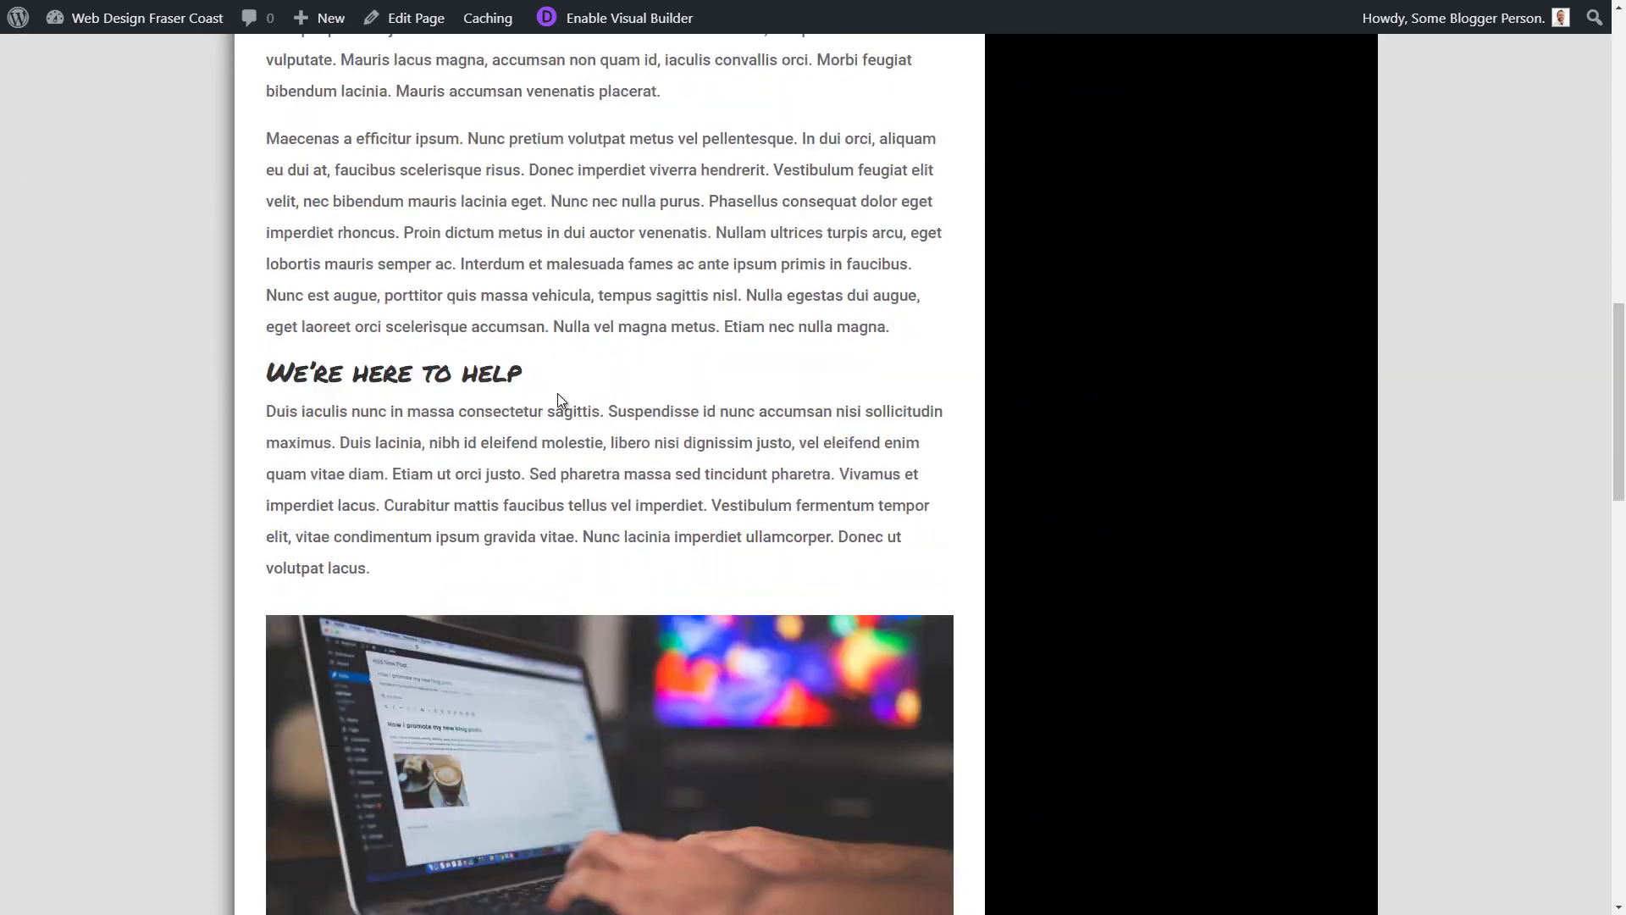
pyautogui.scroll(-10, 560, 399)
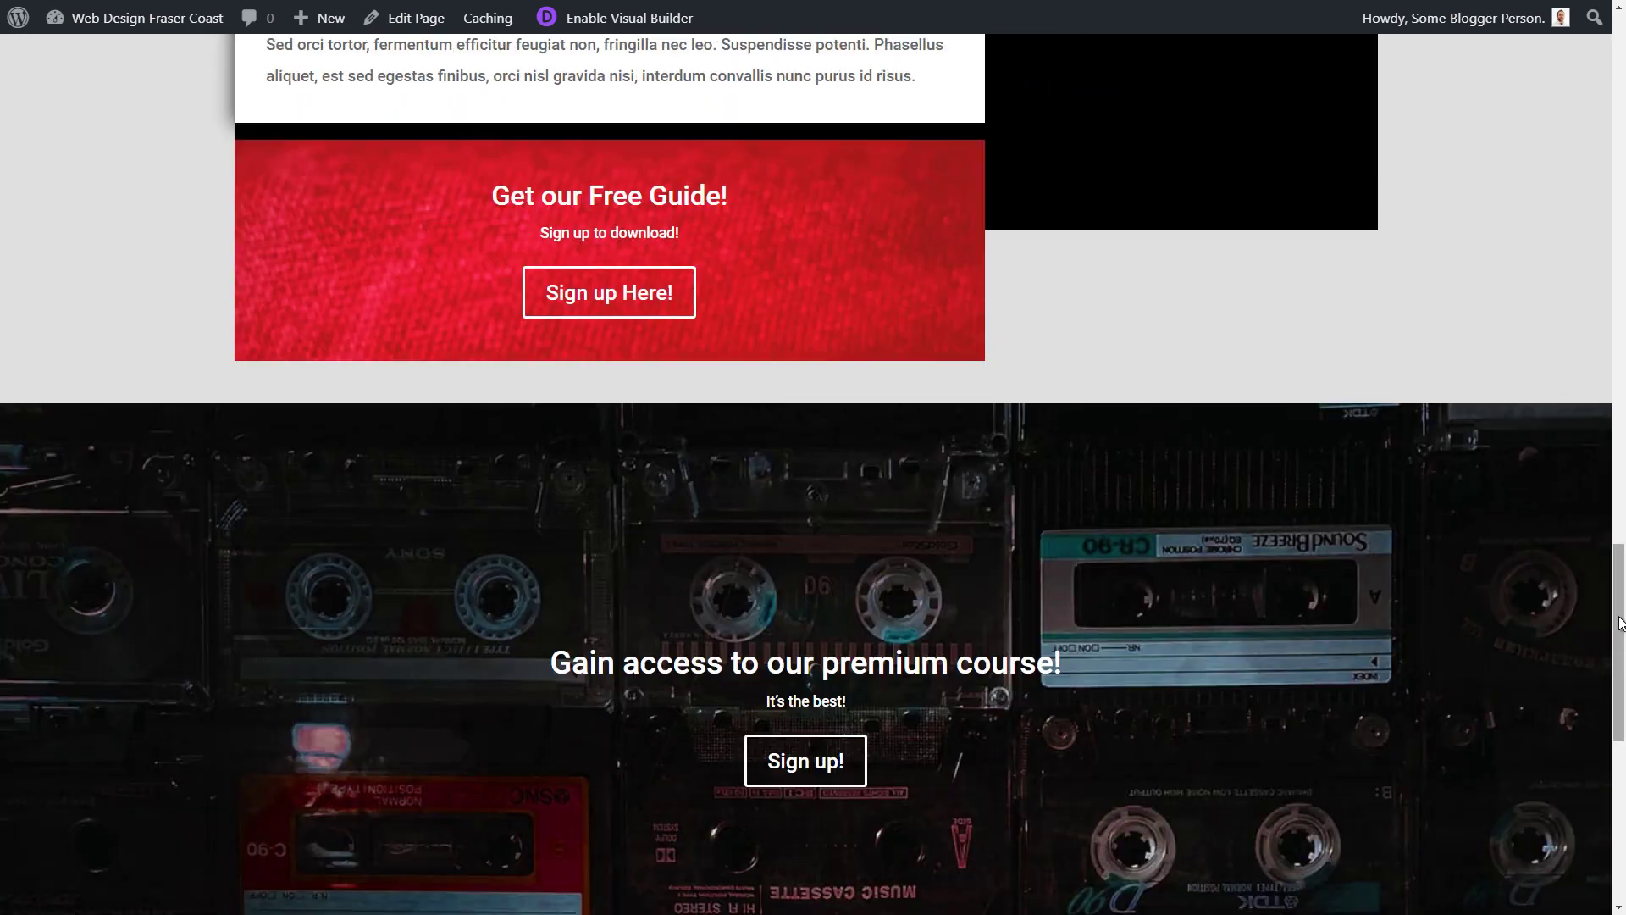
pyautogui.moveTo(1616, 674); pyautogui.dragTo(1616, 163)
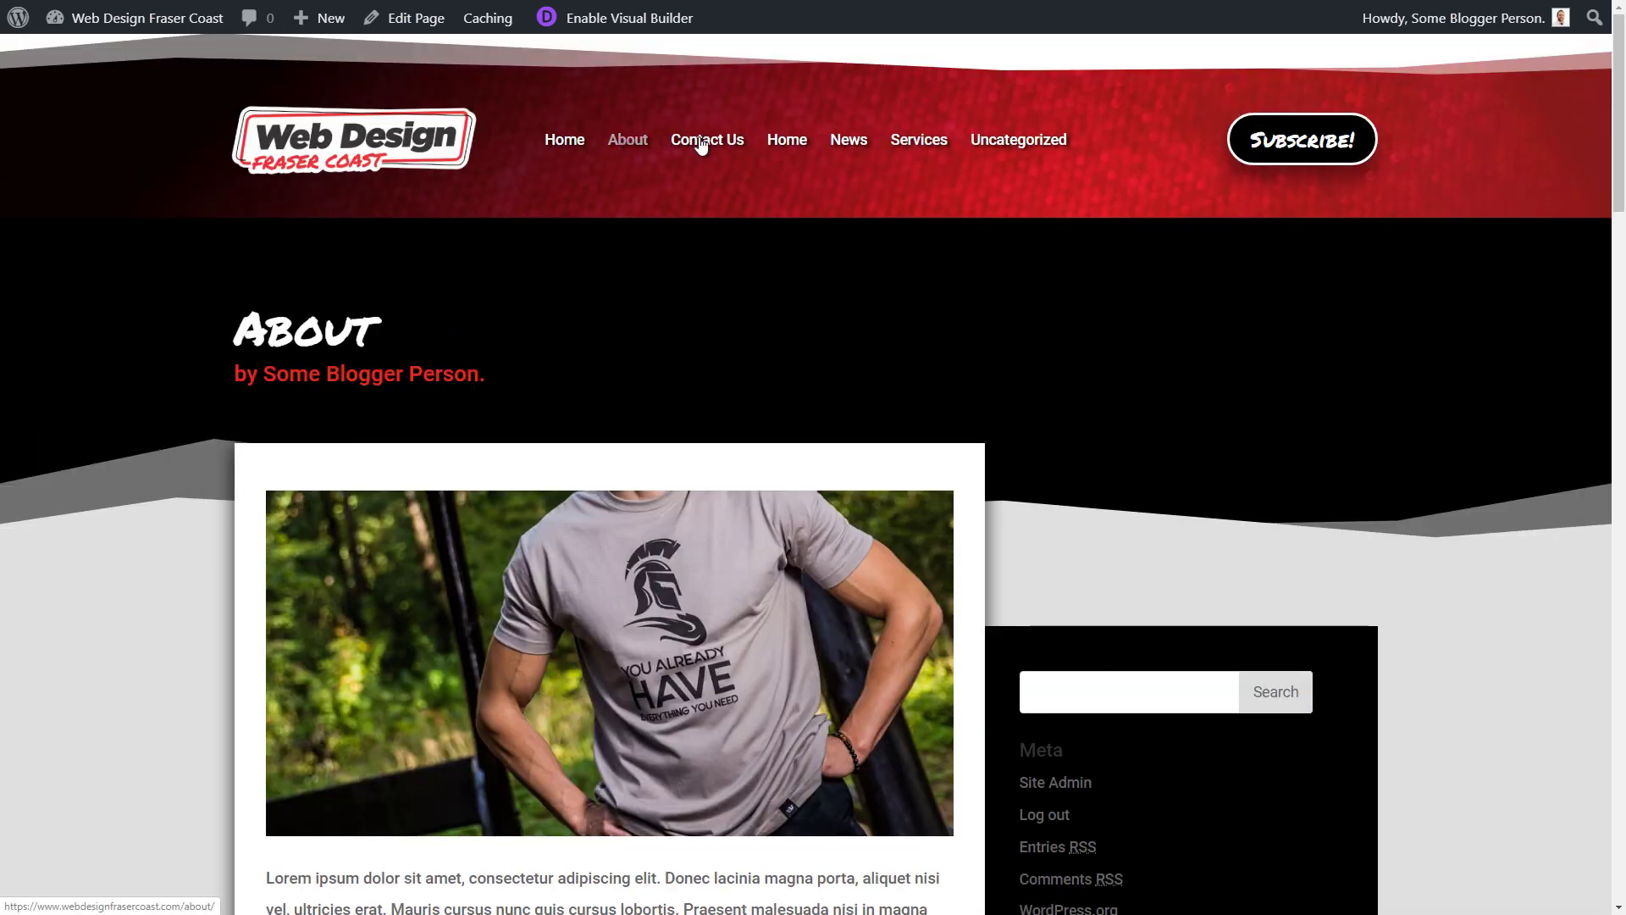
# - Open the Services page and look over its laptop photo and sidebar
pyautogui.click(940, 146)
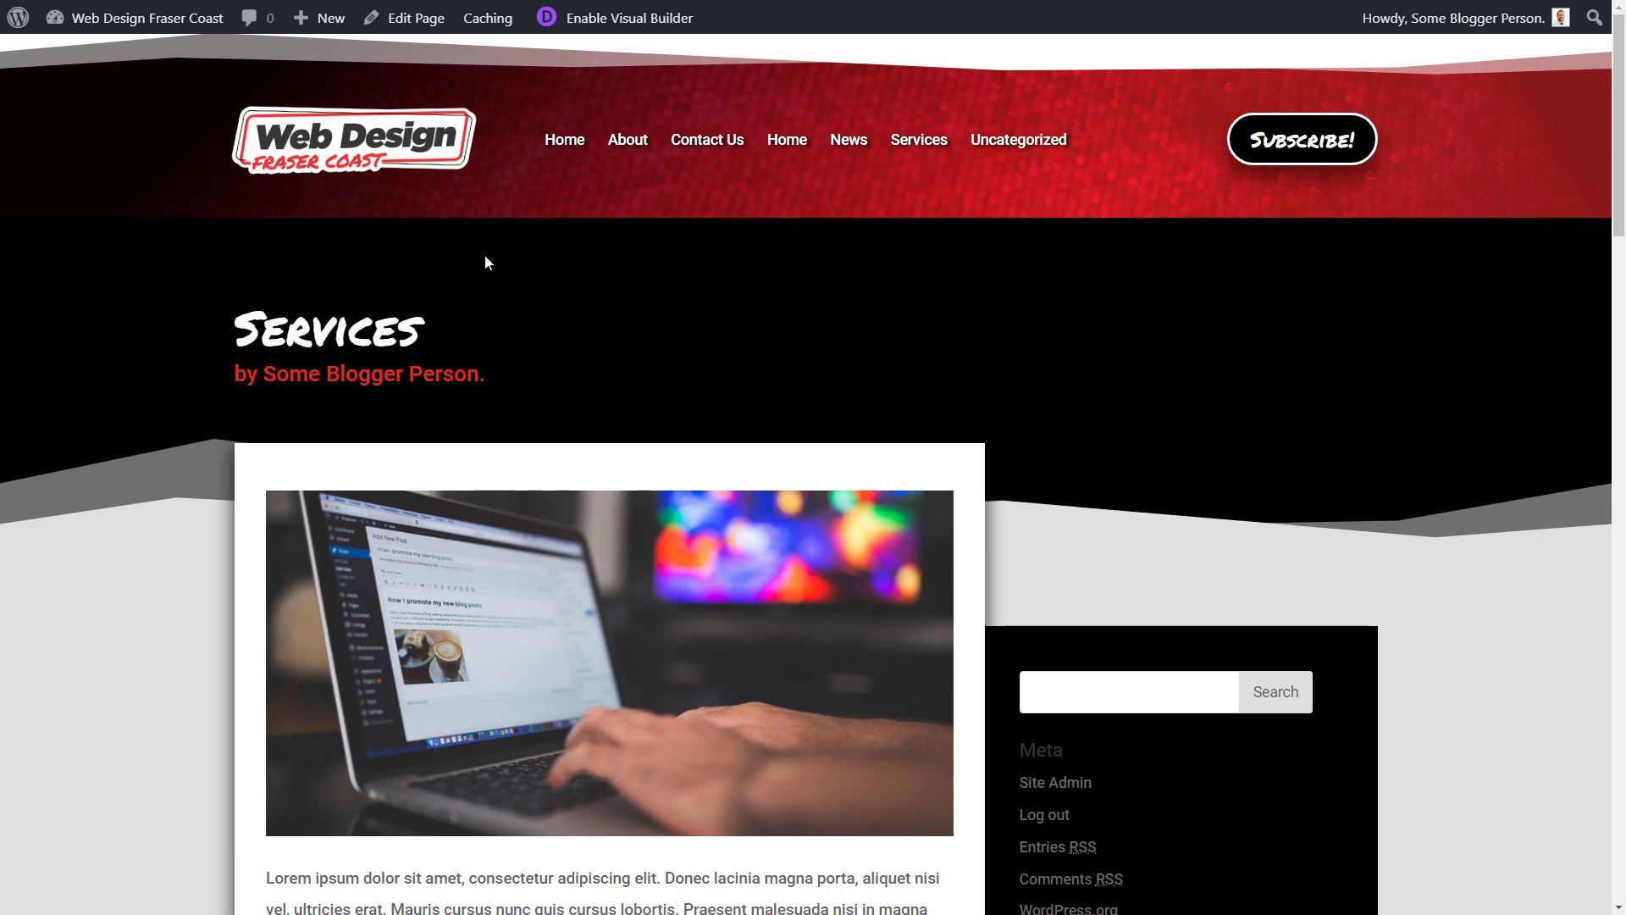
pyautogui.scroll(-2, 364, 304)
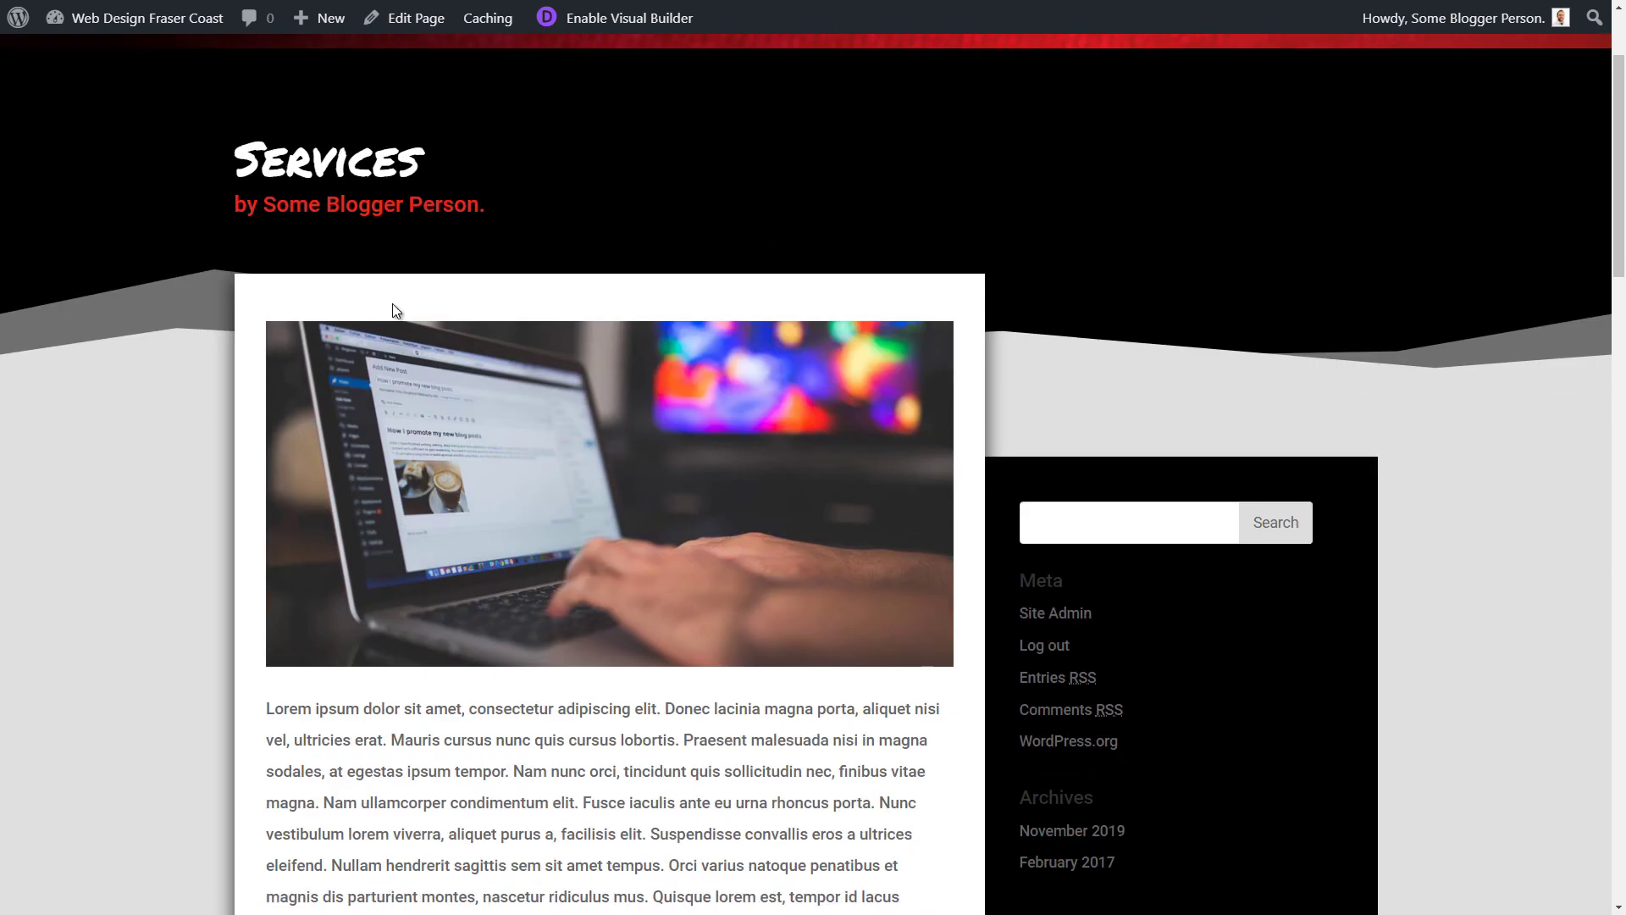
pyautogui.scroll(2, 1217, 468)
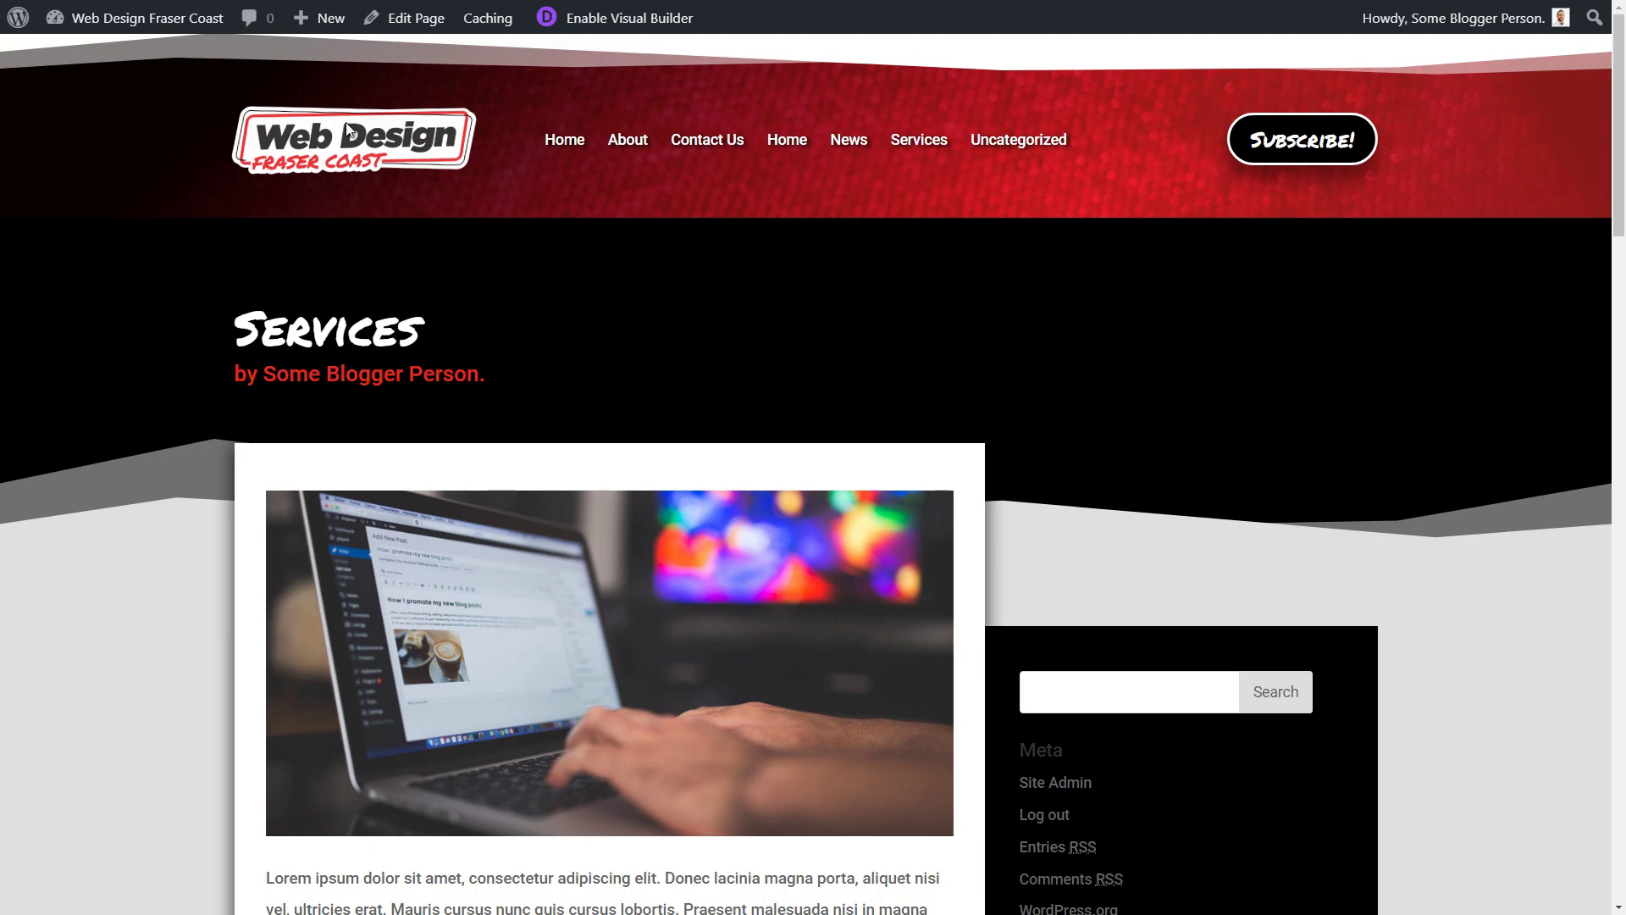
pyautogui.scroll(-5, 803, 344)
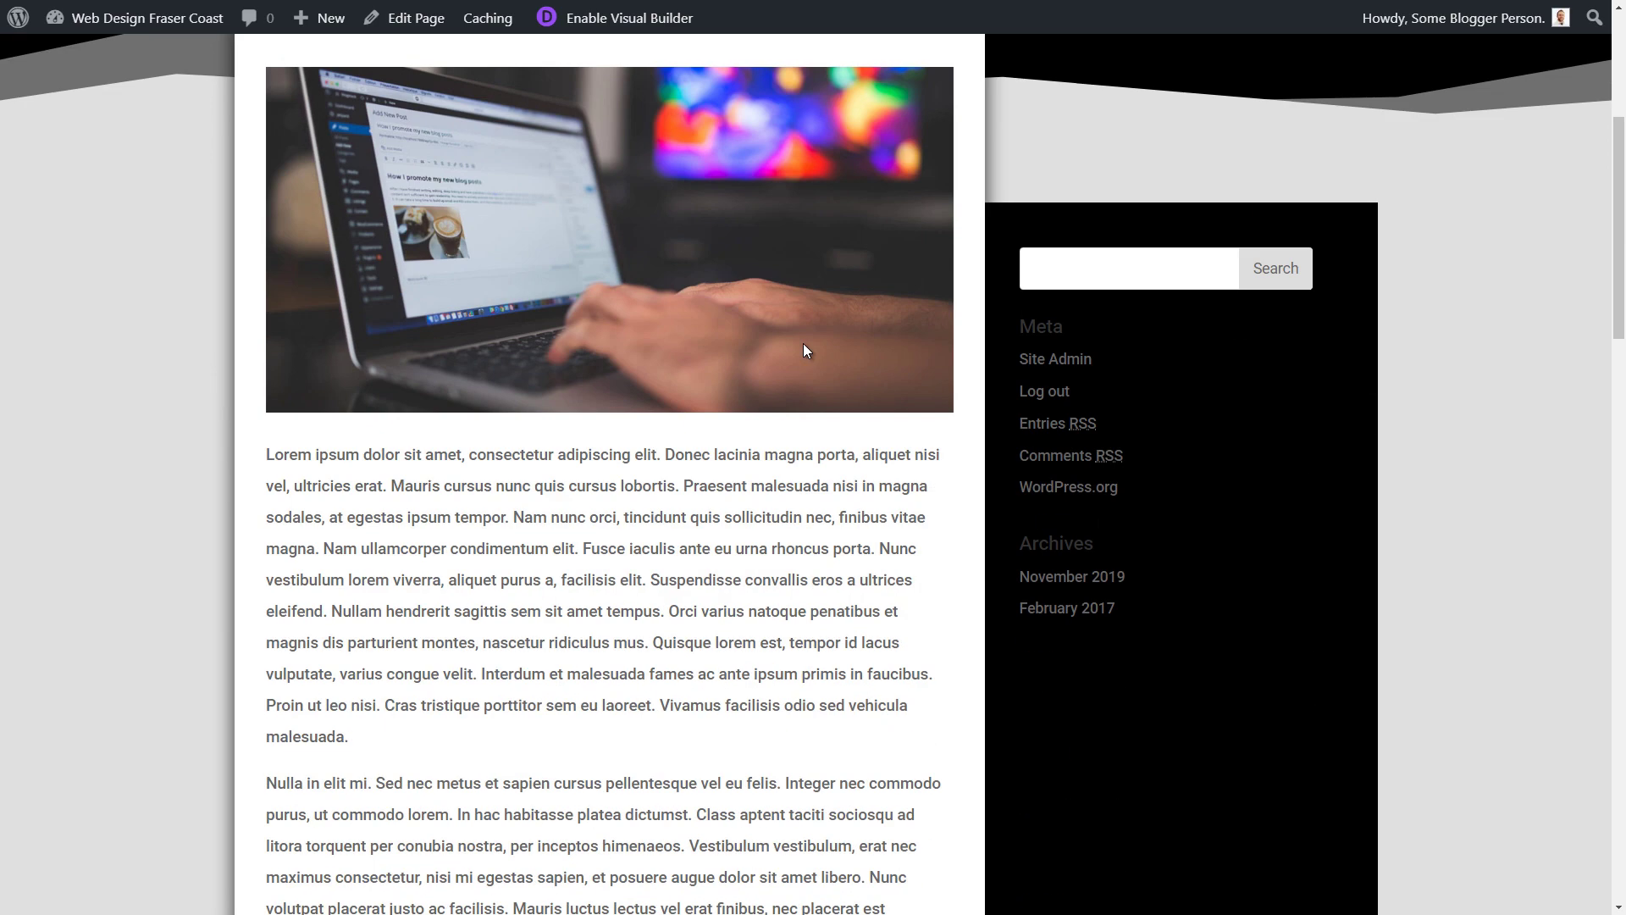
pyautogui.scroll(5, 804, 343)
pyautogui.scroll(-14, 803, 343)
pyautogui.scroll(-7, 807, 345)
pyautogui.scroll(20, 796, 471)
pyautogui.scroll(1, 796, 474)
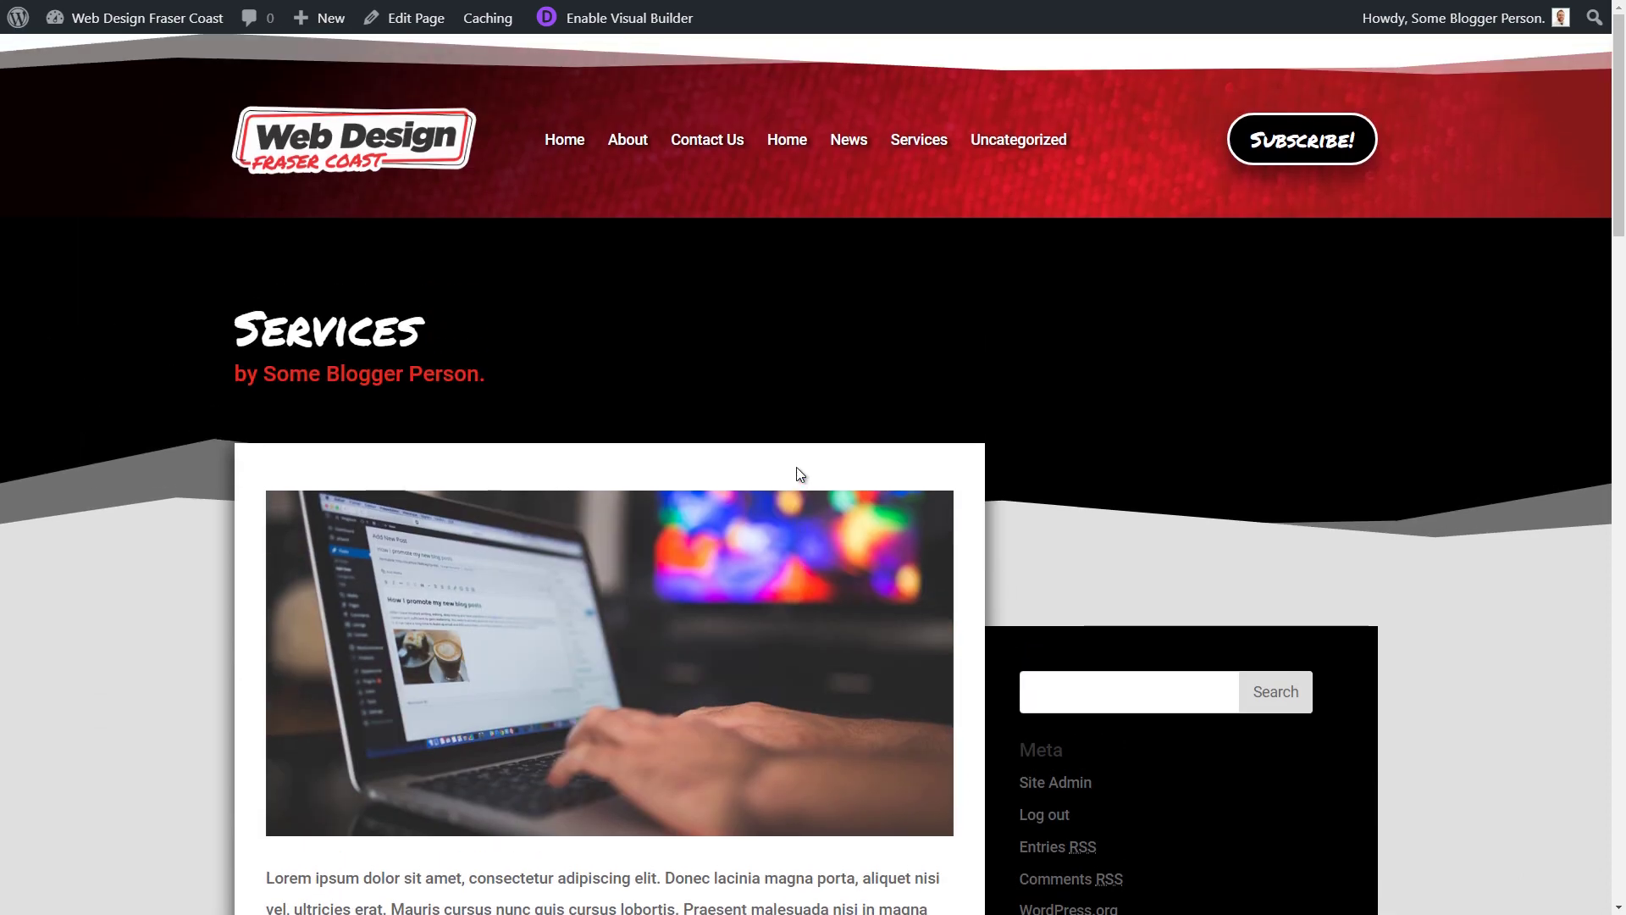
pyautogui.scroll(-4, 1013, 517)
pyautogui.scroll(4, 1013, 517)
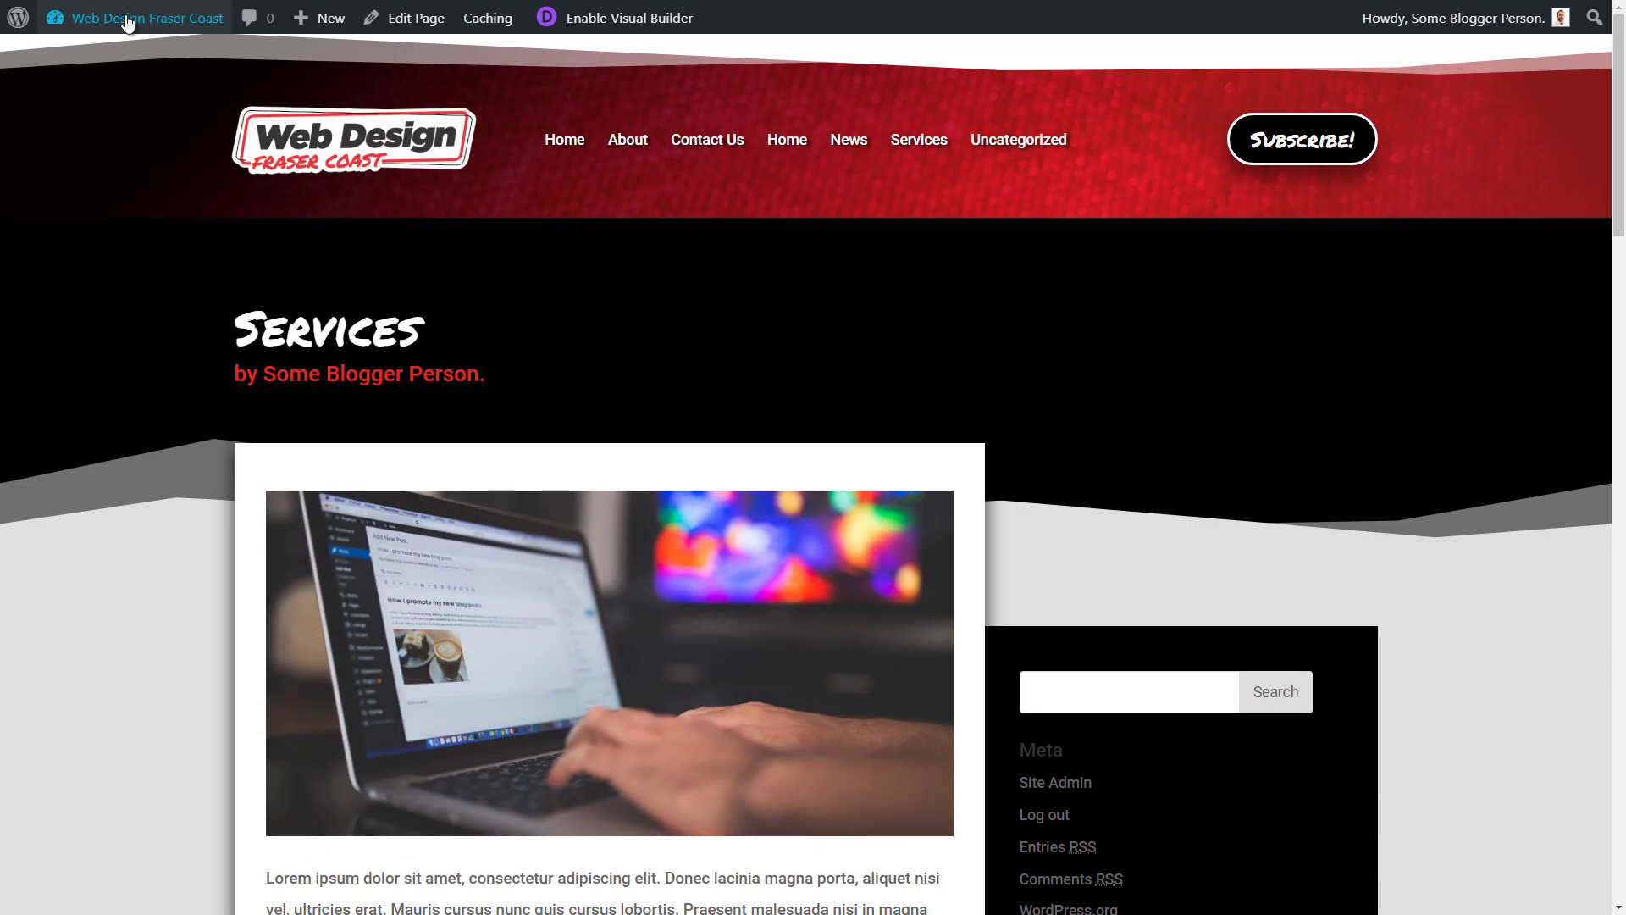
# - Go to the admin Dashboard and open Divi's Theme Customizer in a new browser tab
pyautogui.moveTo(127, 18)
pyautogui.click(636, 160)
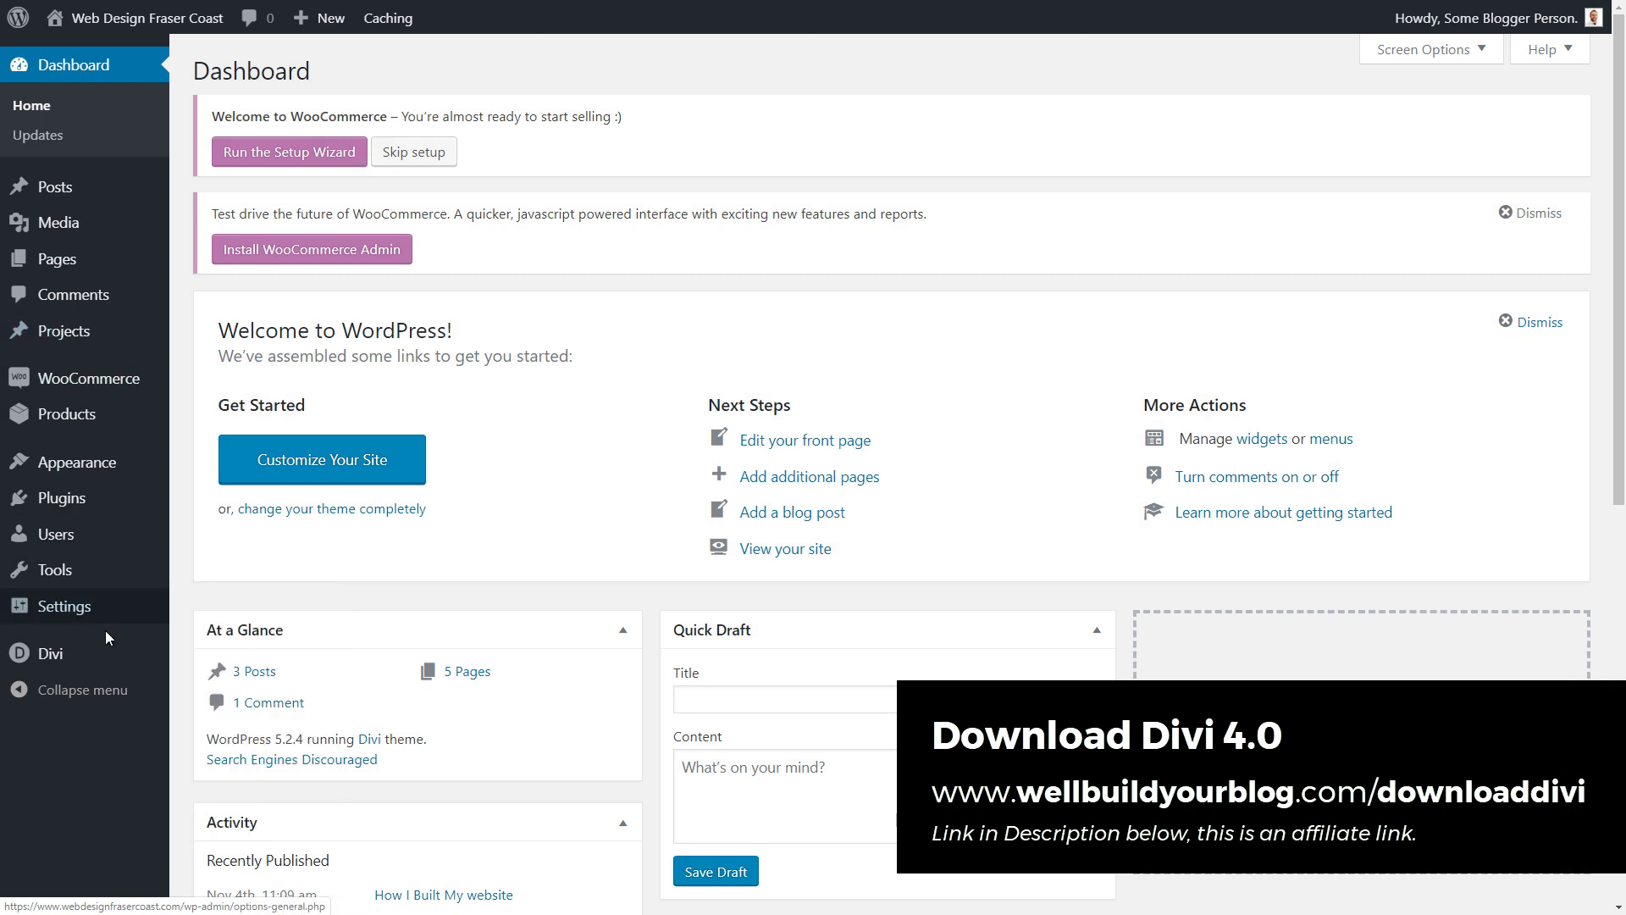
pyautogui.moveTo(66, 657)
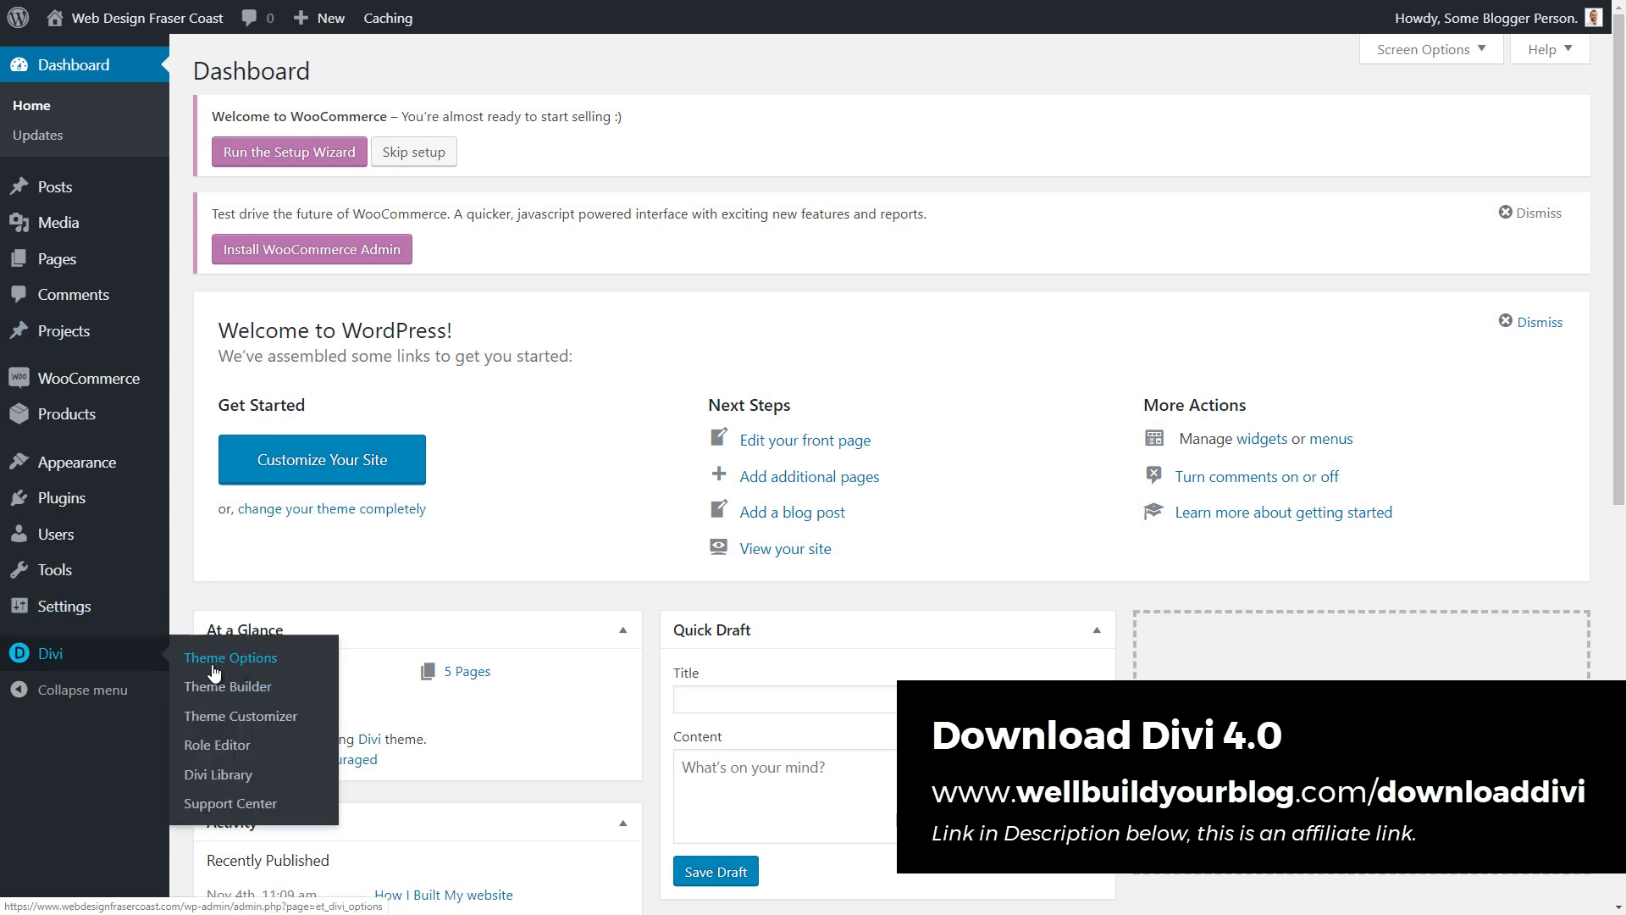
pyautogui.rightClick(232, 719)
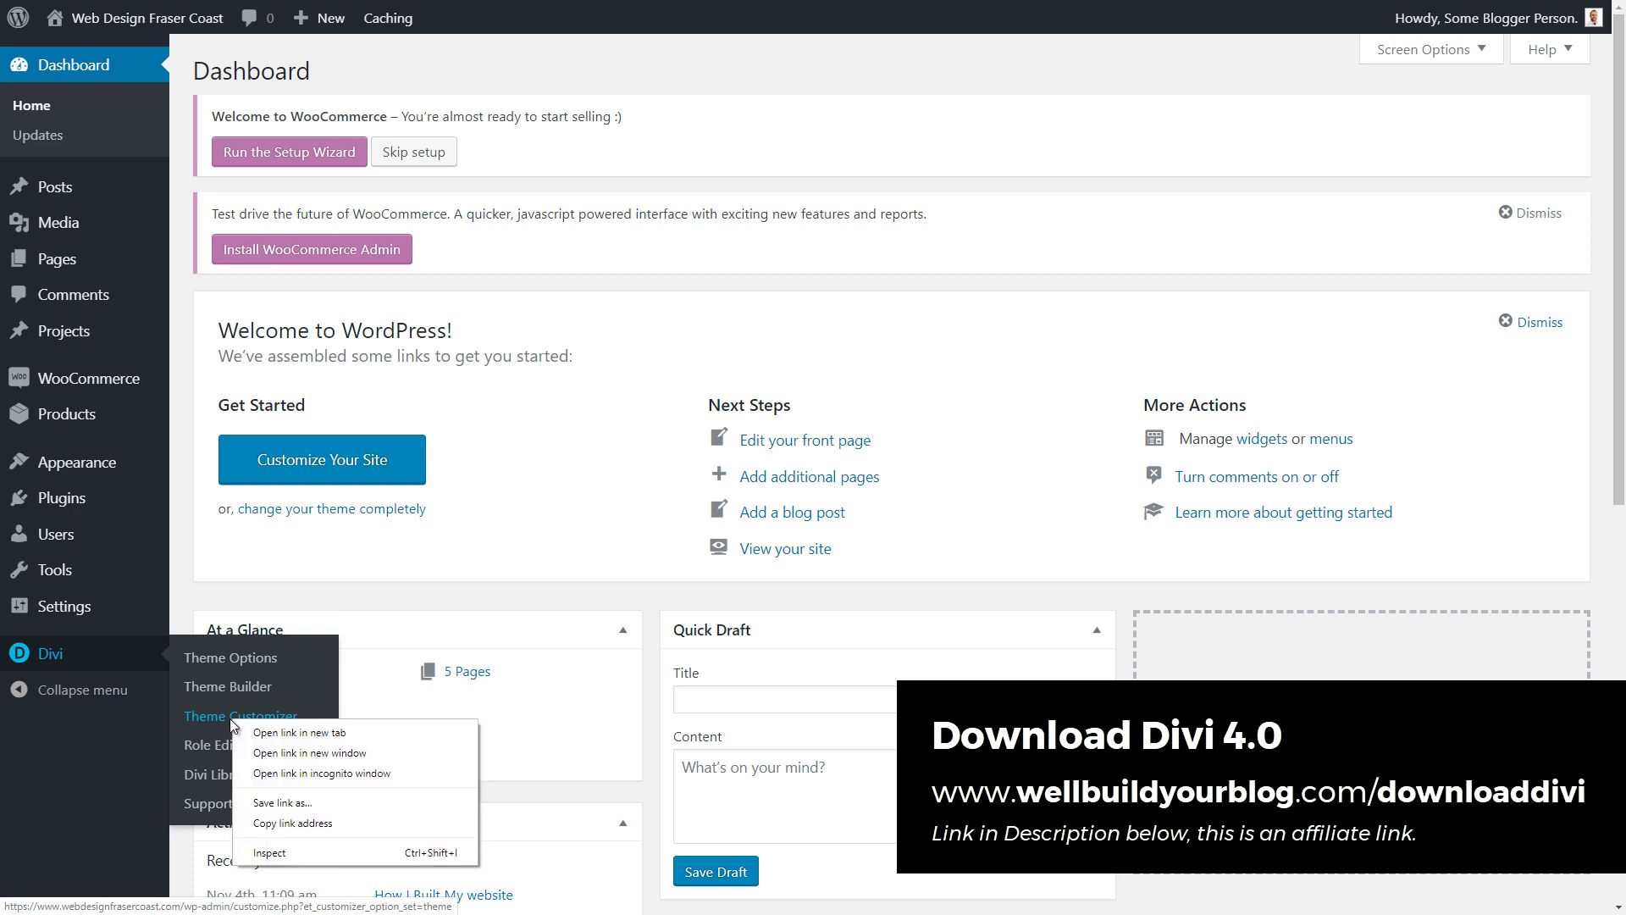
pyautogui.click(279, 731)
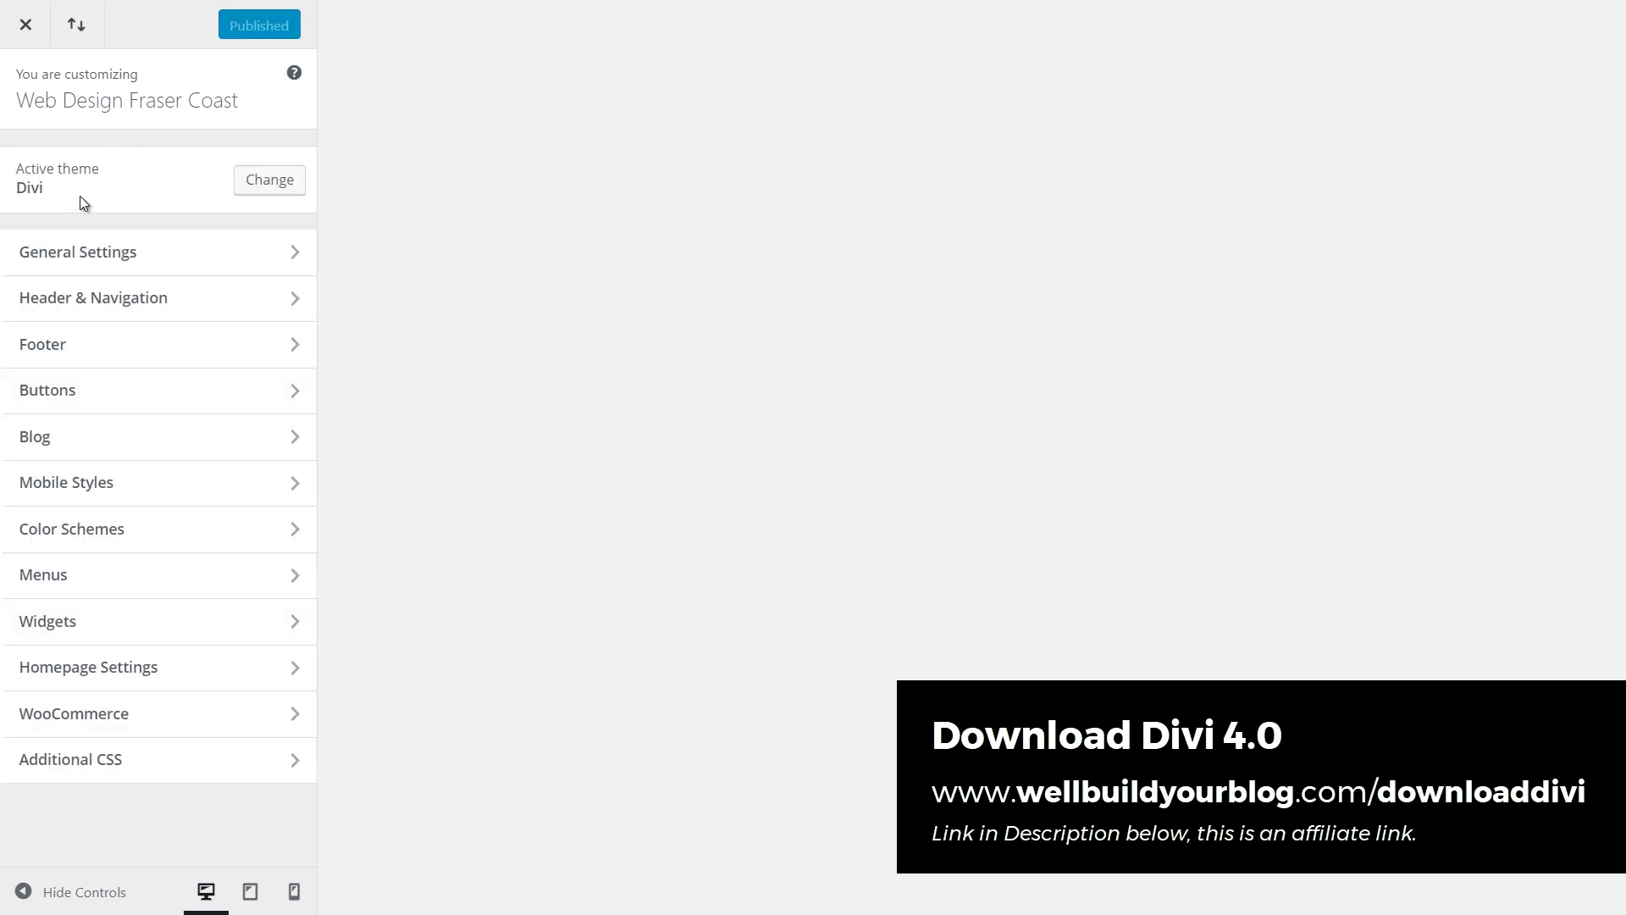
# - Nudge the Body Text Size in General Settings typography, leaving it at 15
pyautogui.click(73, 252)
pyautogui.click(76, 266)
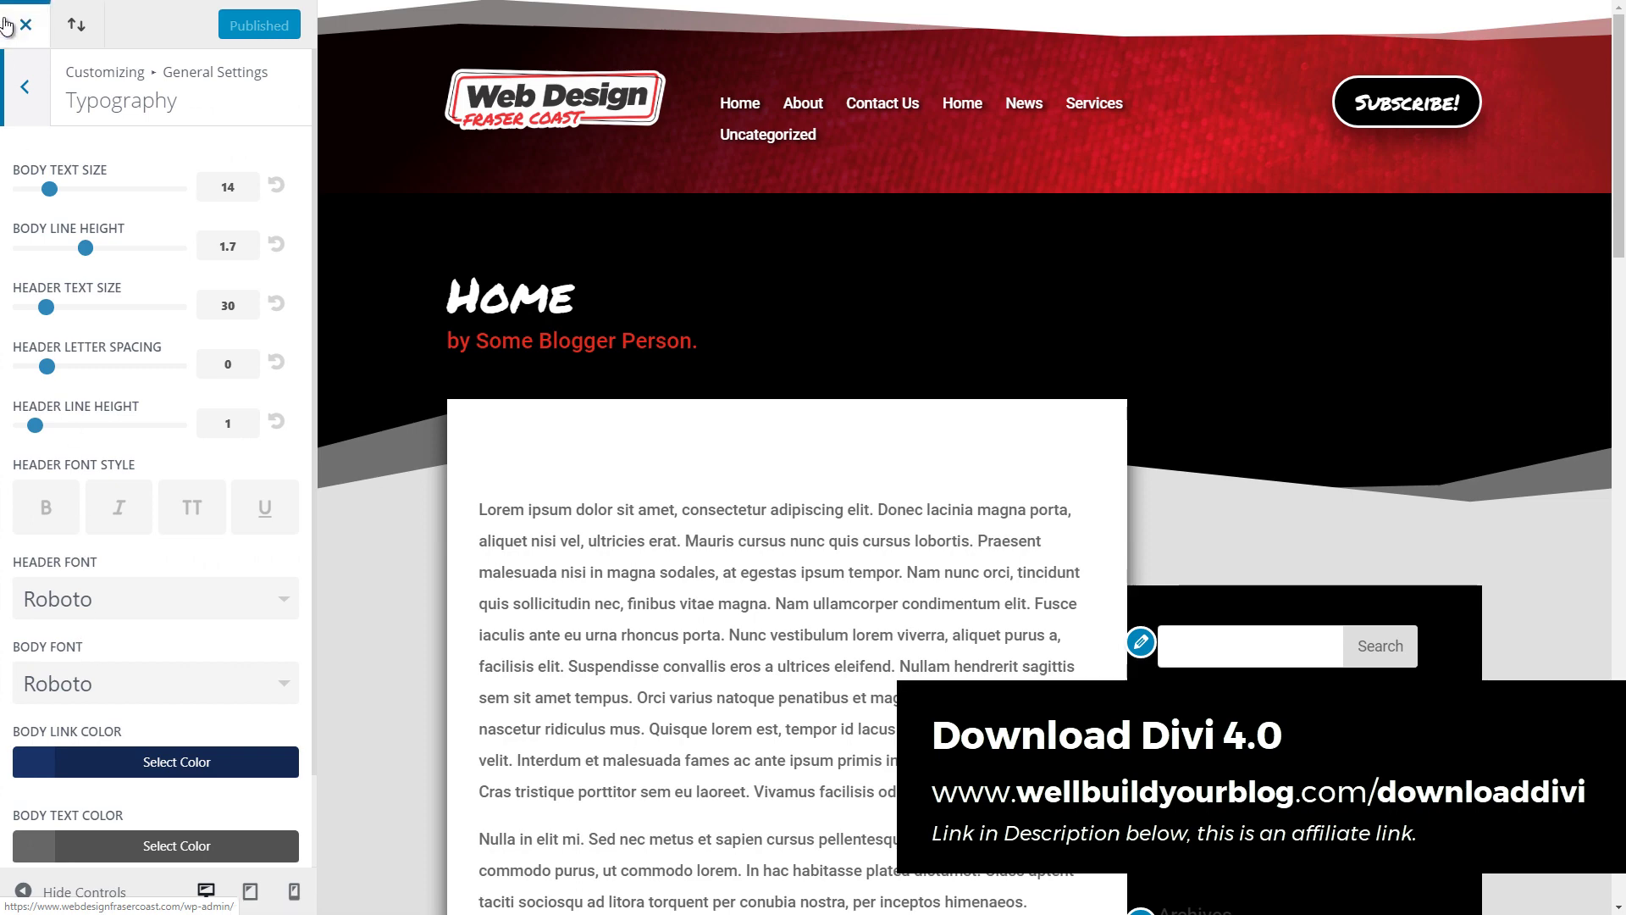
pyautogui.click(48, 191)
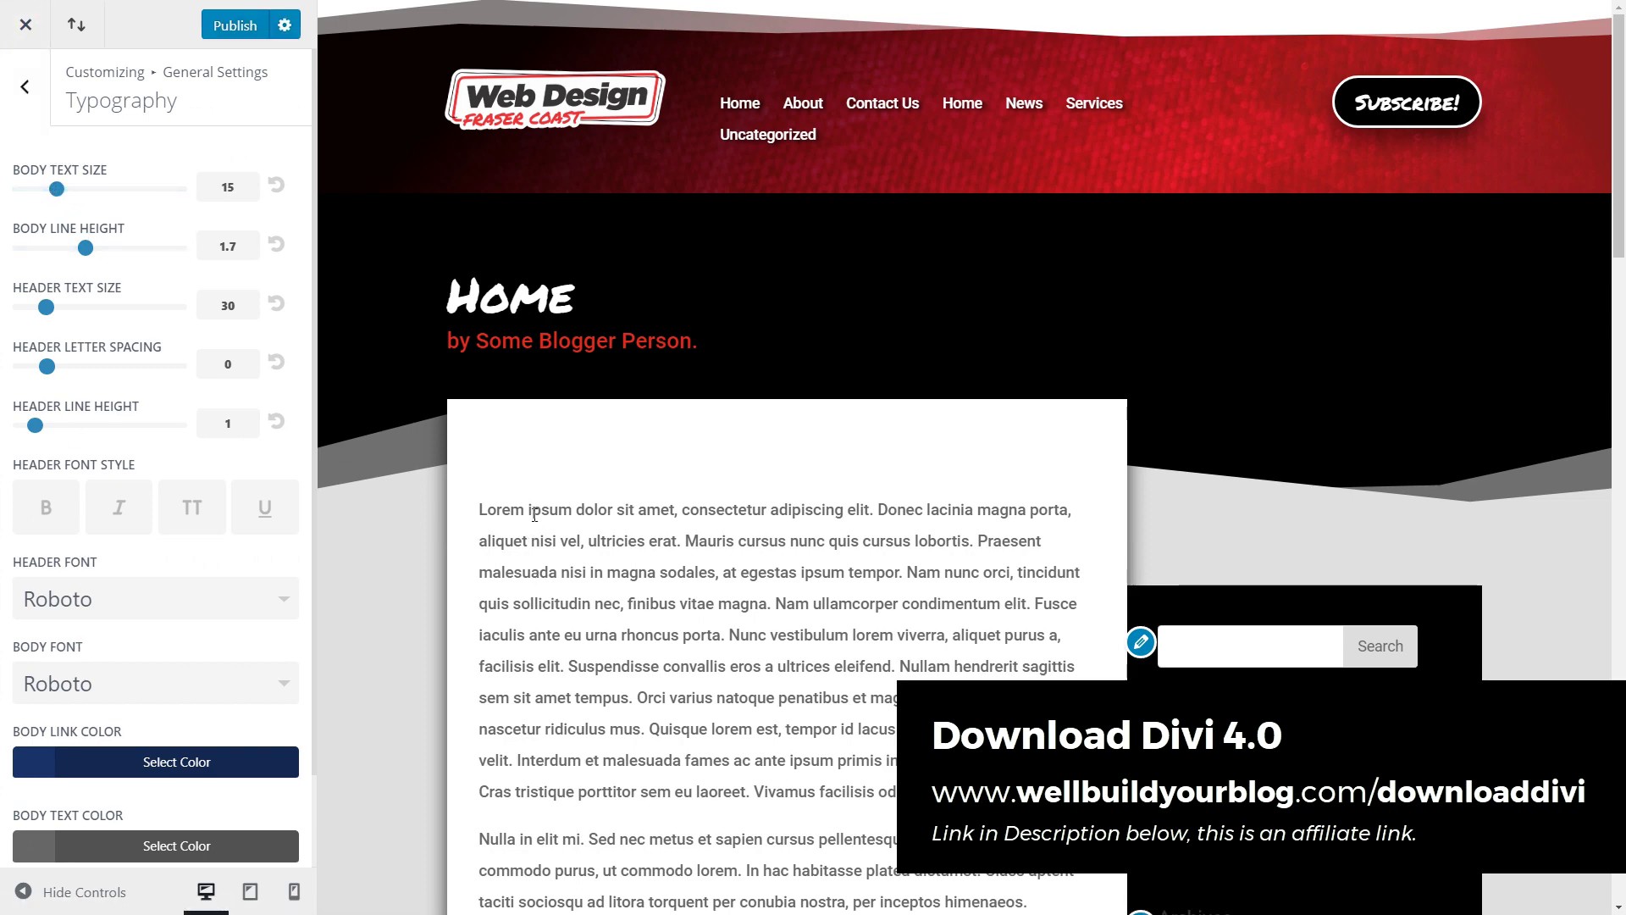
pyautogui.click(25, 86)
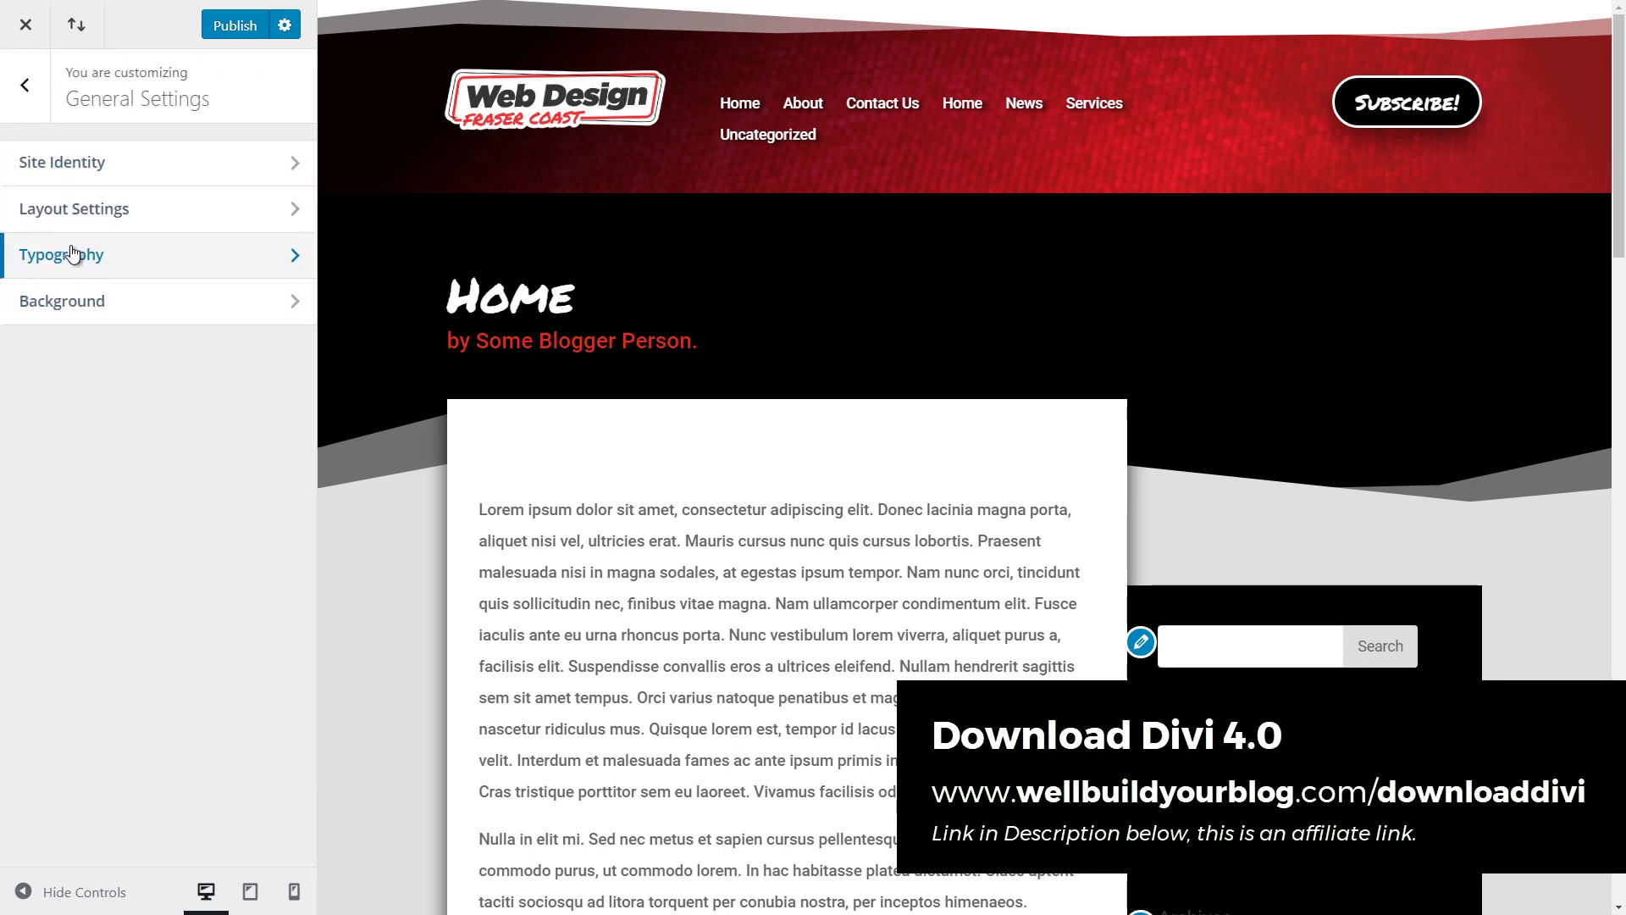
# - Enable the boxed layout in Layout Settings, then switch it back to full width
pyautogui.click(76, 210)
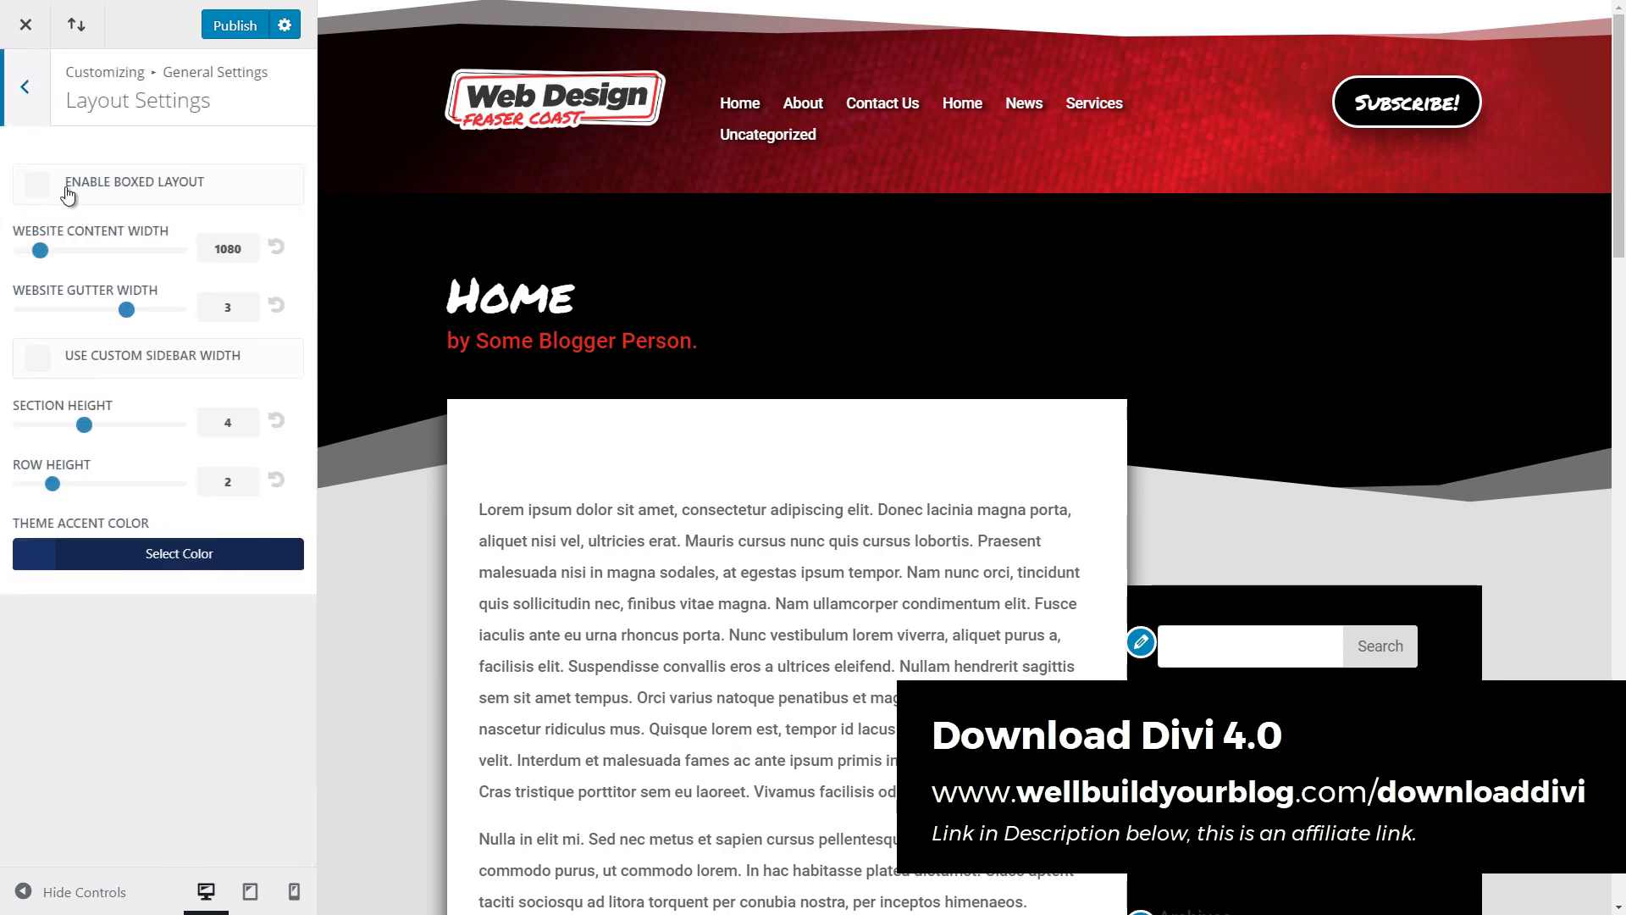
pyautogui.click(35, 188)
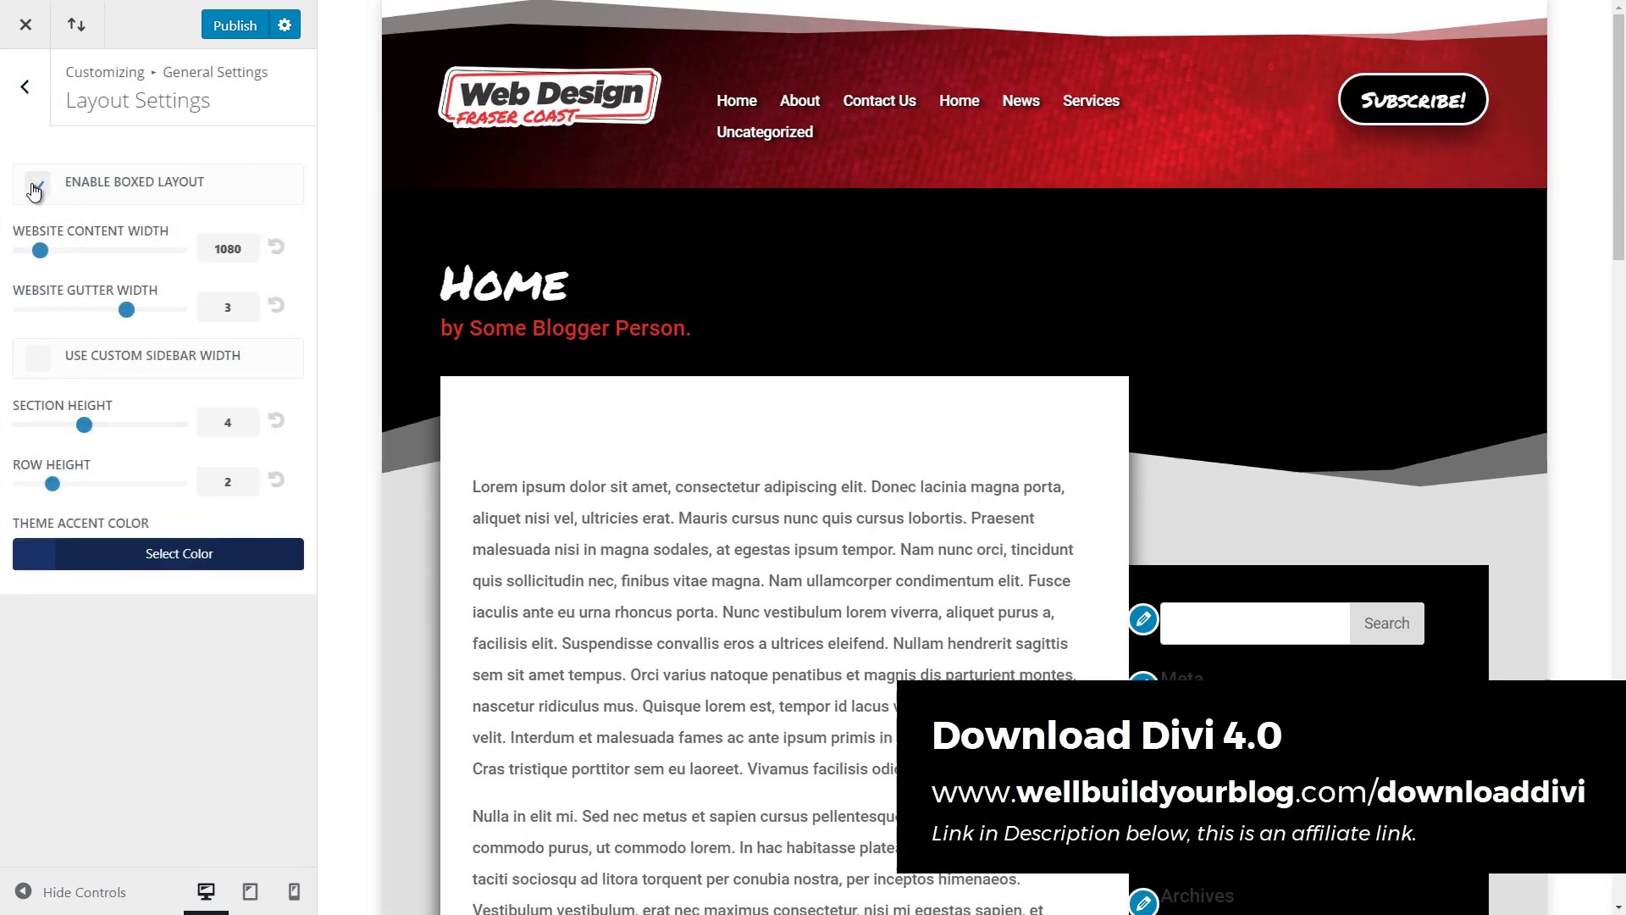
pyautogui.click(35, 188)
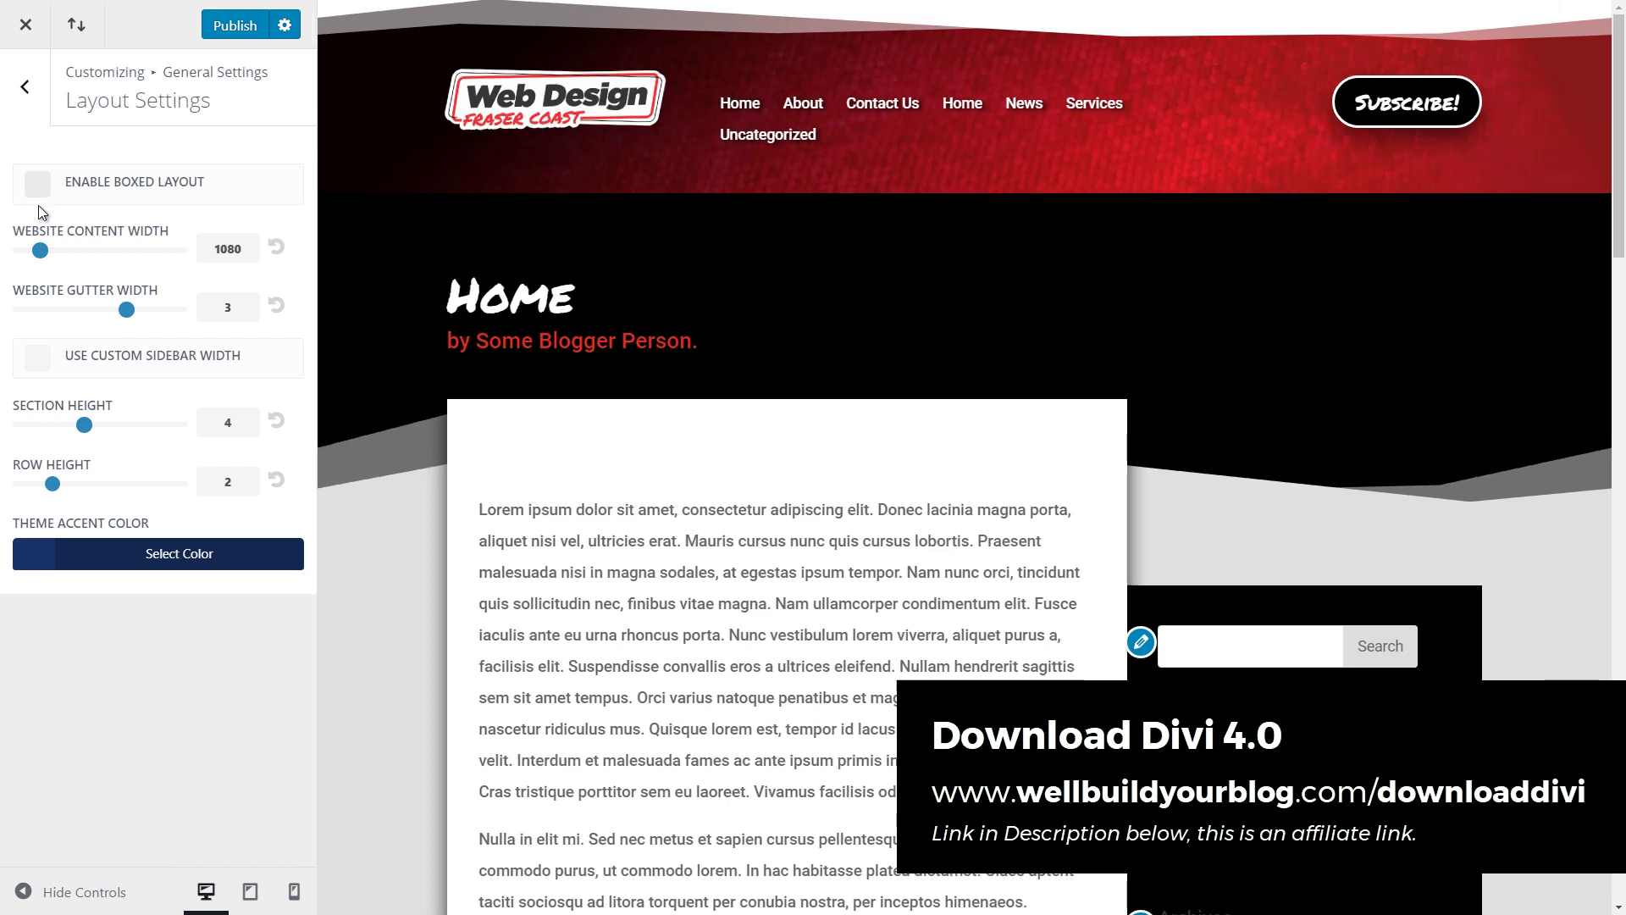
pyautogui.click(25, 87)
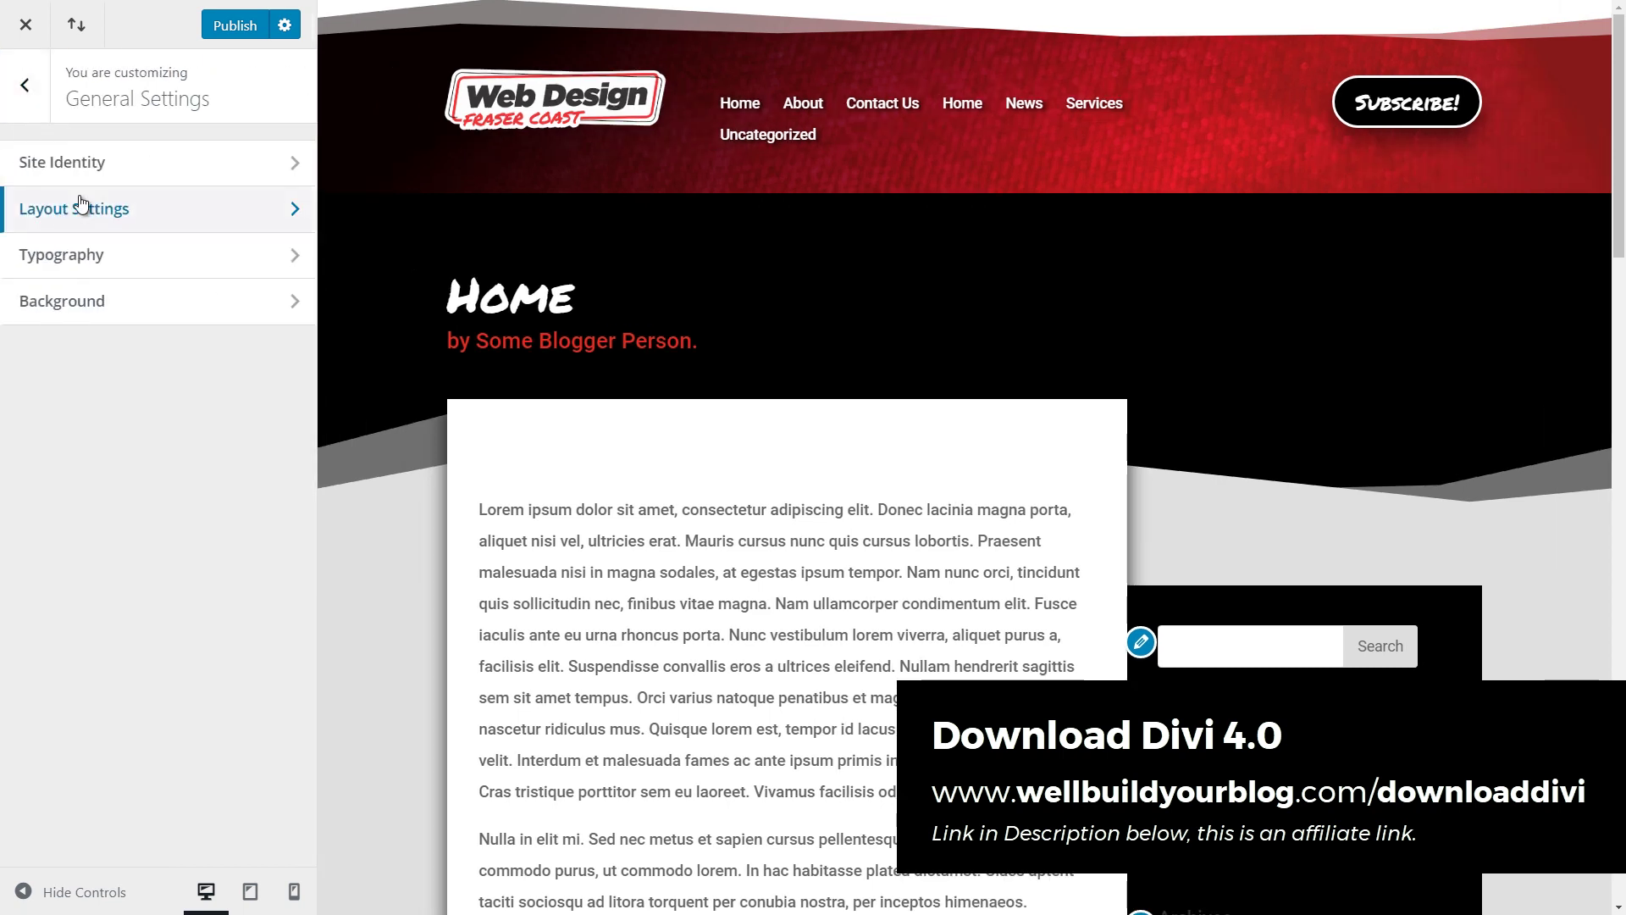
# - Look over the Site Identity and Background settings, then return to the top-level sections
pyautogui.click(51, 164)
pyautogui.click(26, 86)
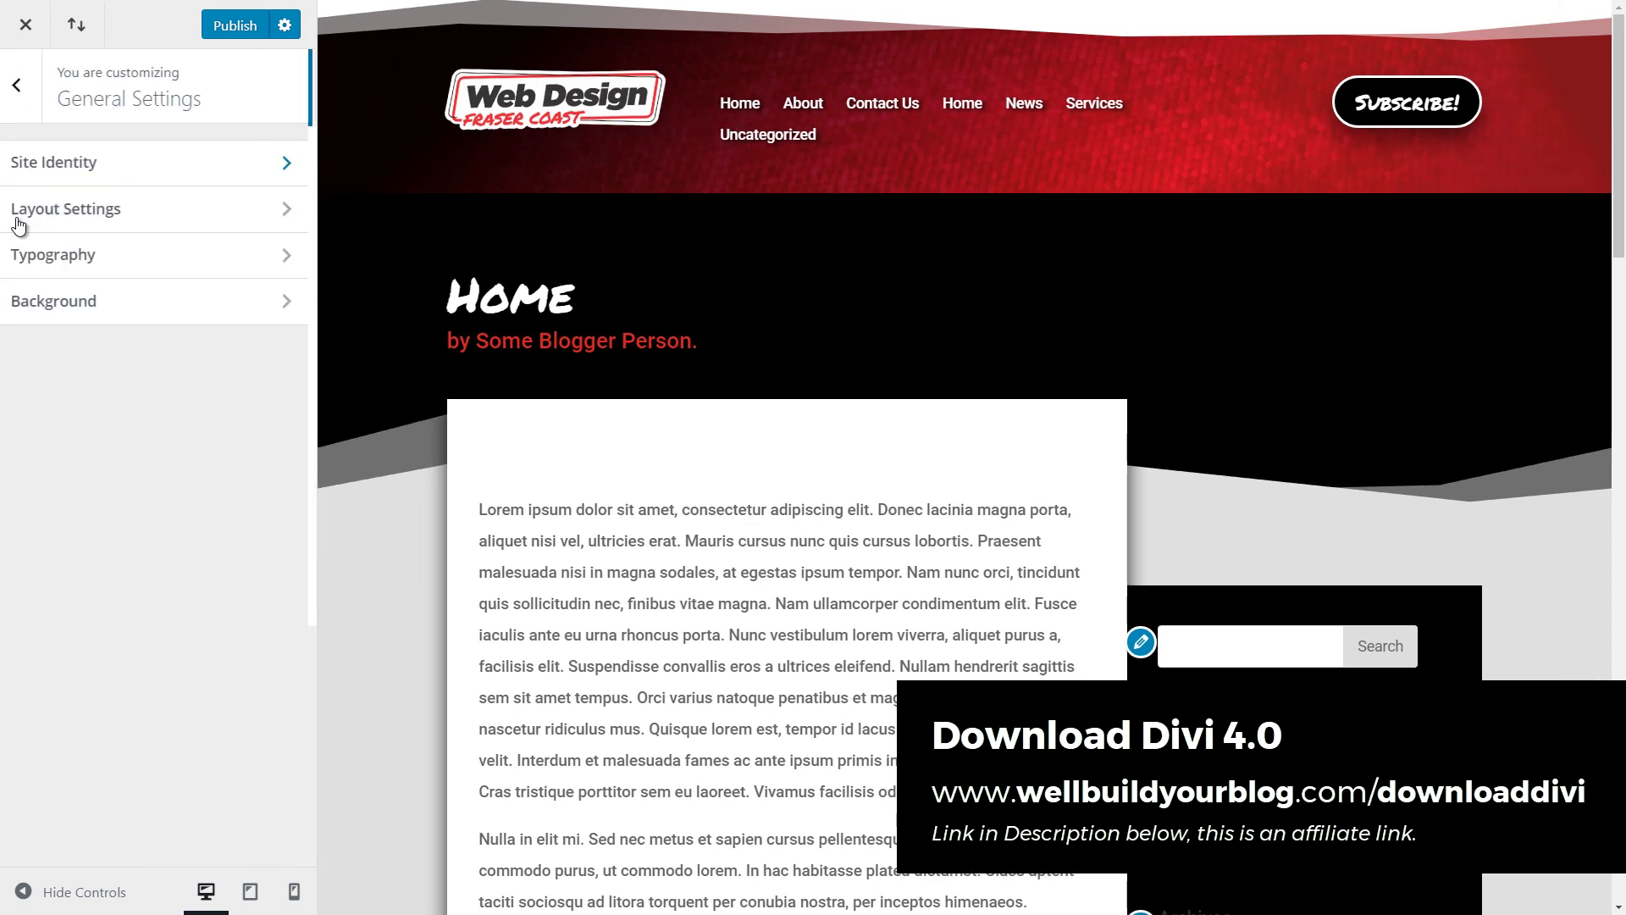
pyautogui.click(78, 302)
pyautogui.click(34, 100)
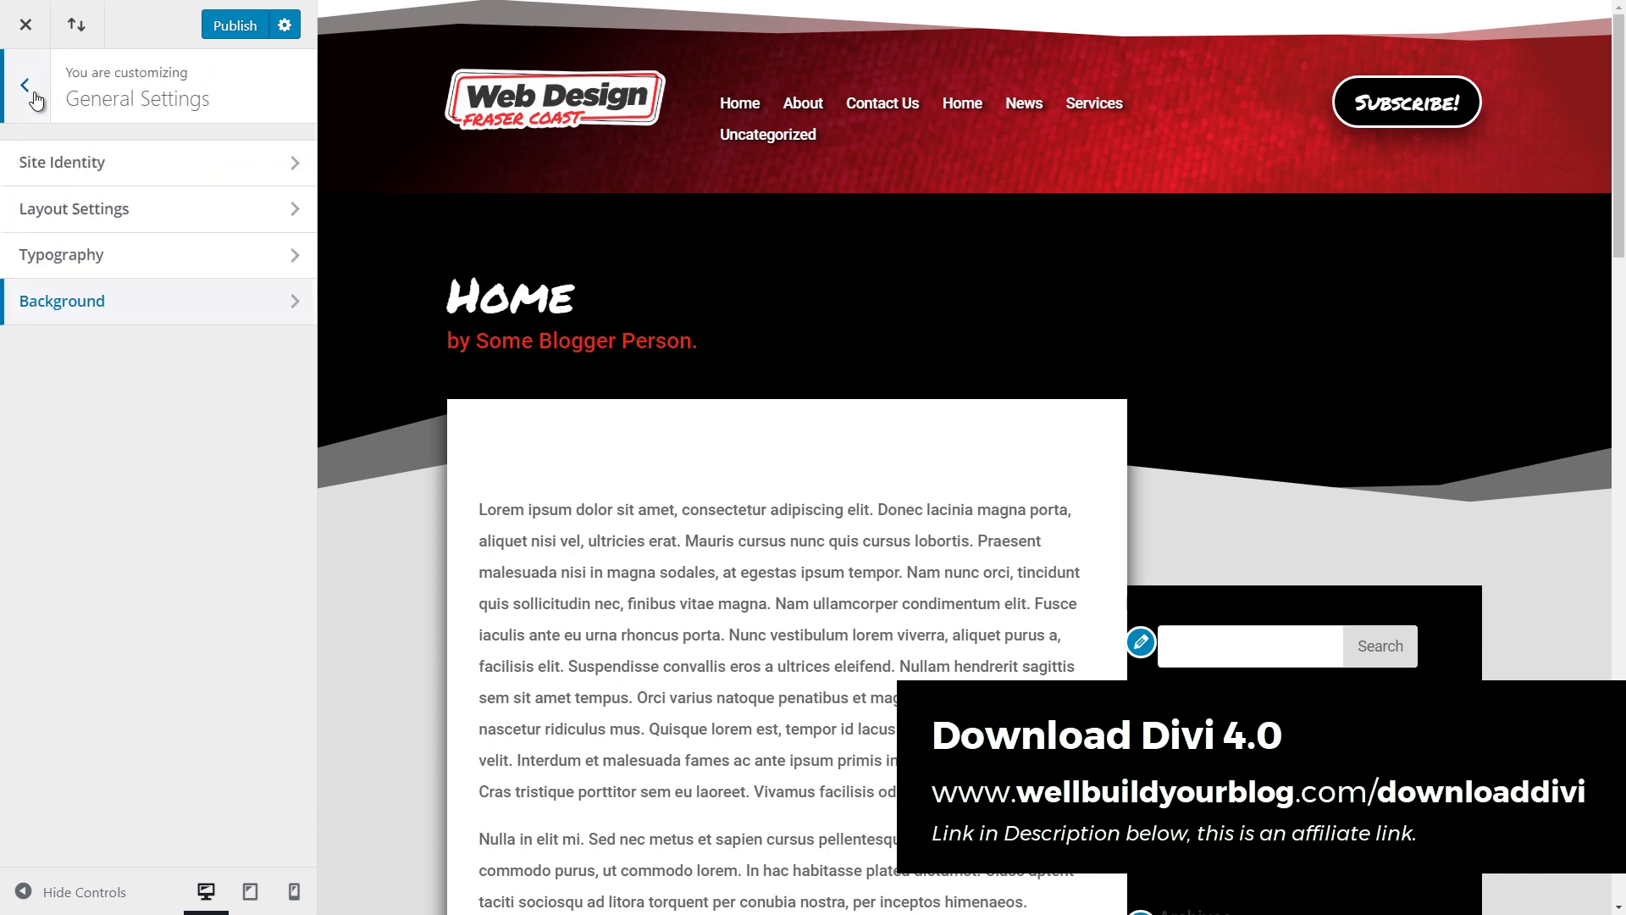
pyautogui.click(26, 87)
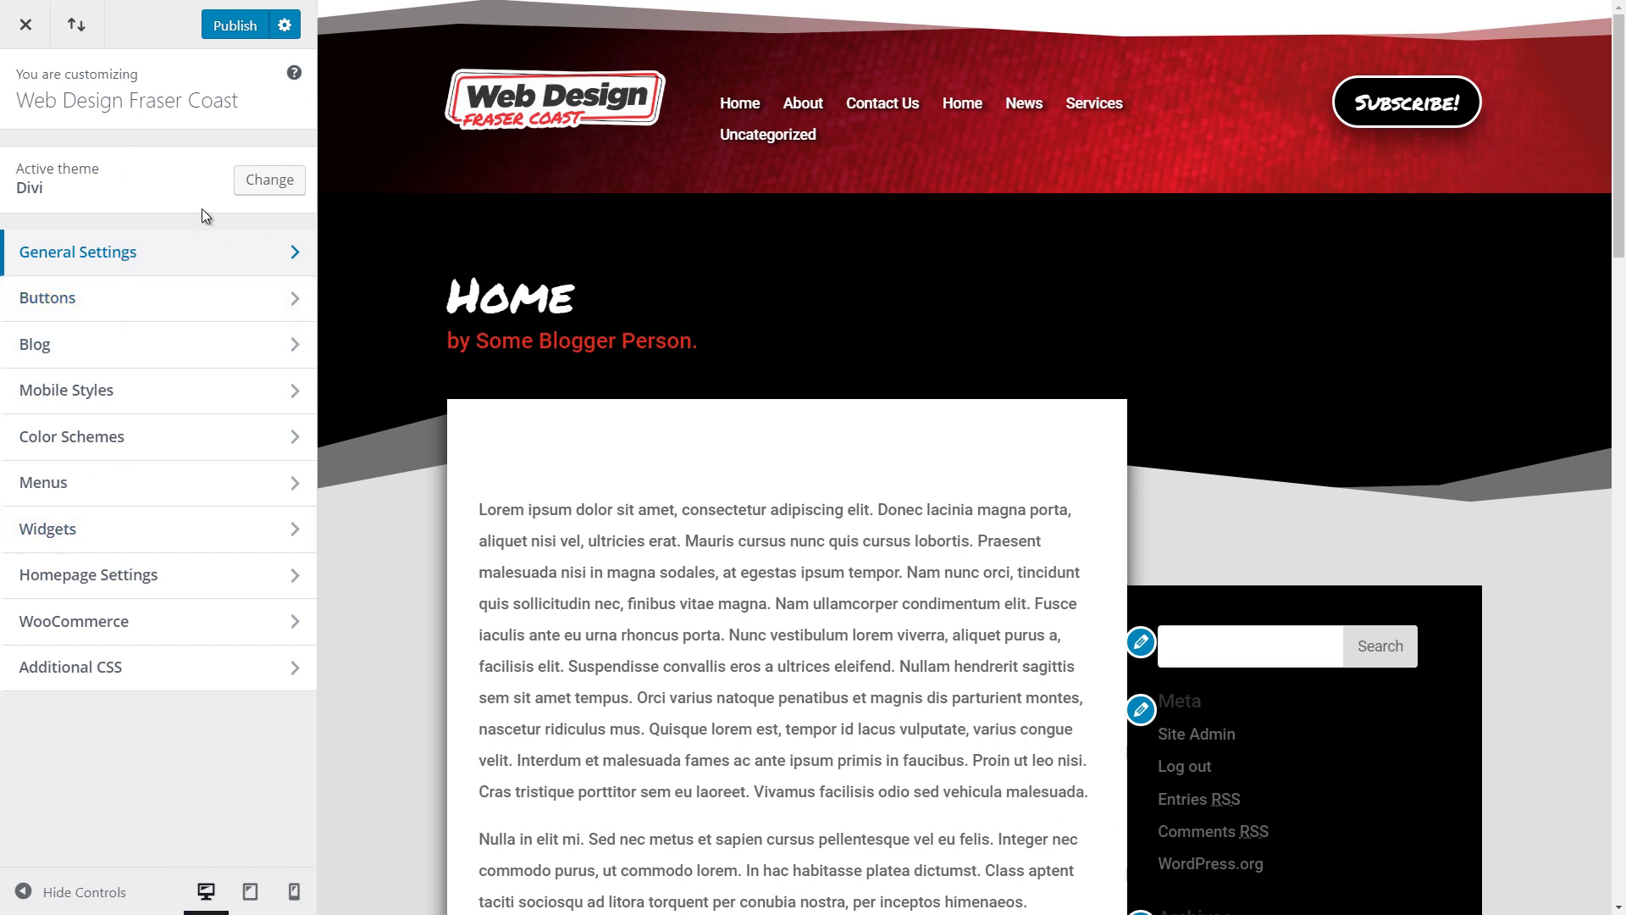
# - Close the Customizer without saving changes and open Divi's Theme Builder
pyautogui.click(26, 25)
pyautogui.click(881, 96)
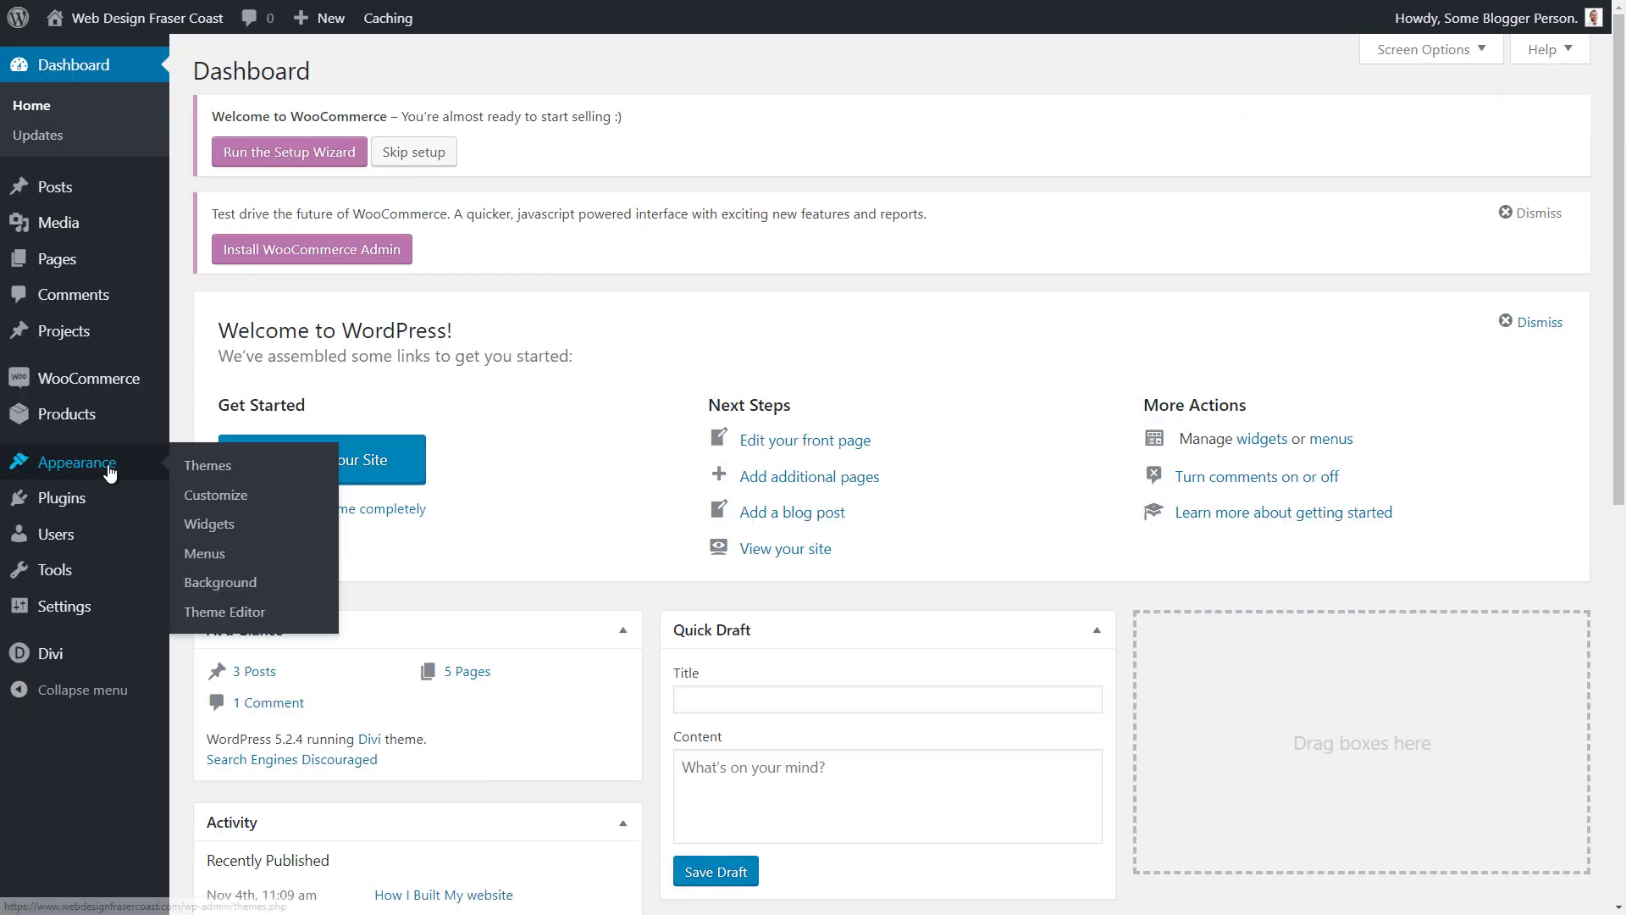
pyautogui.moveTo(61, 669)
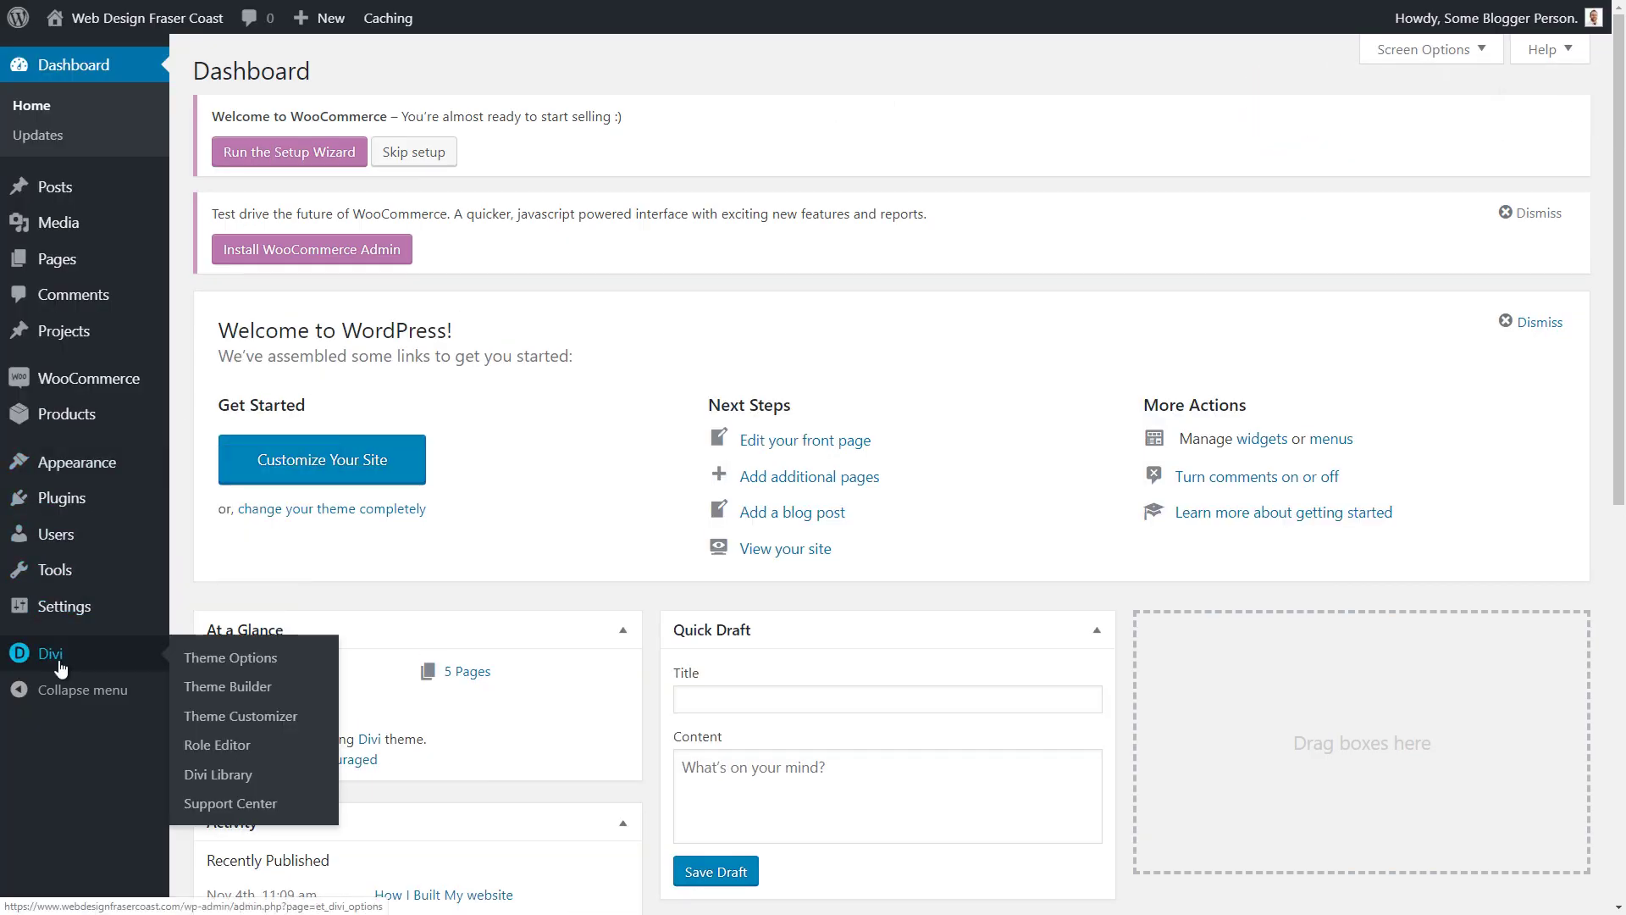
pyautogui.click(226, 689)
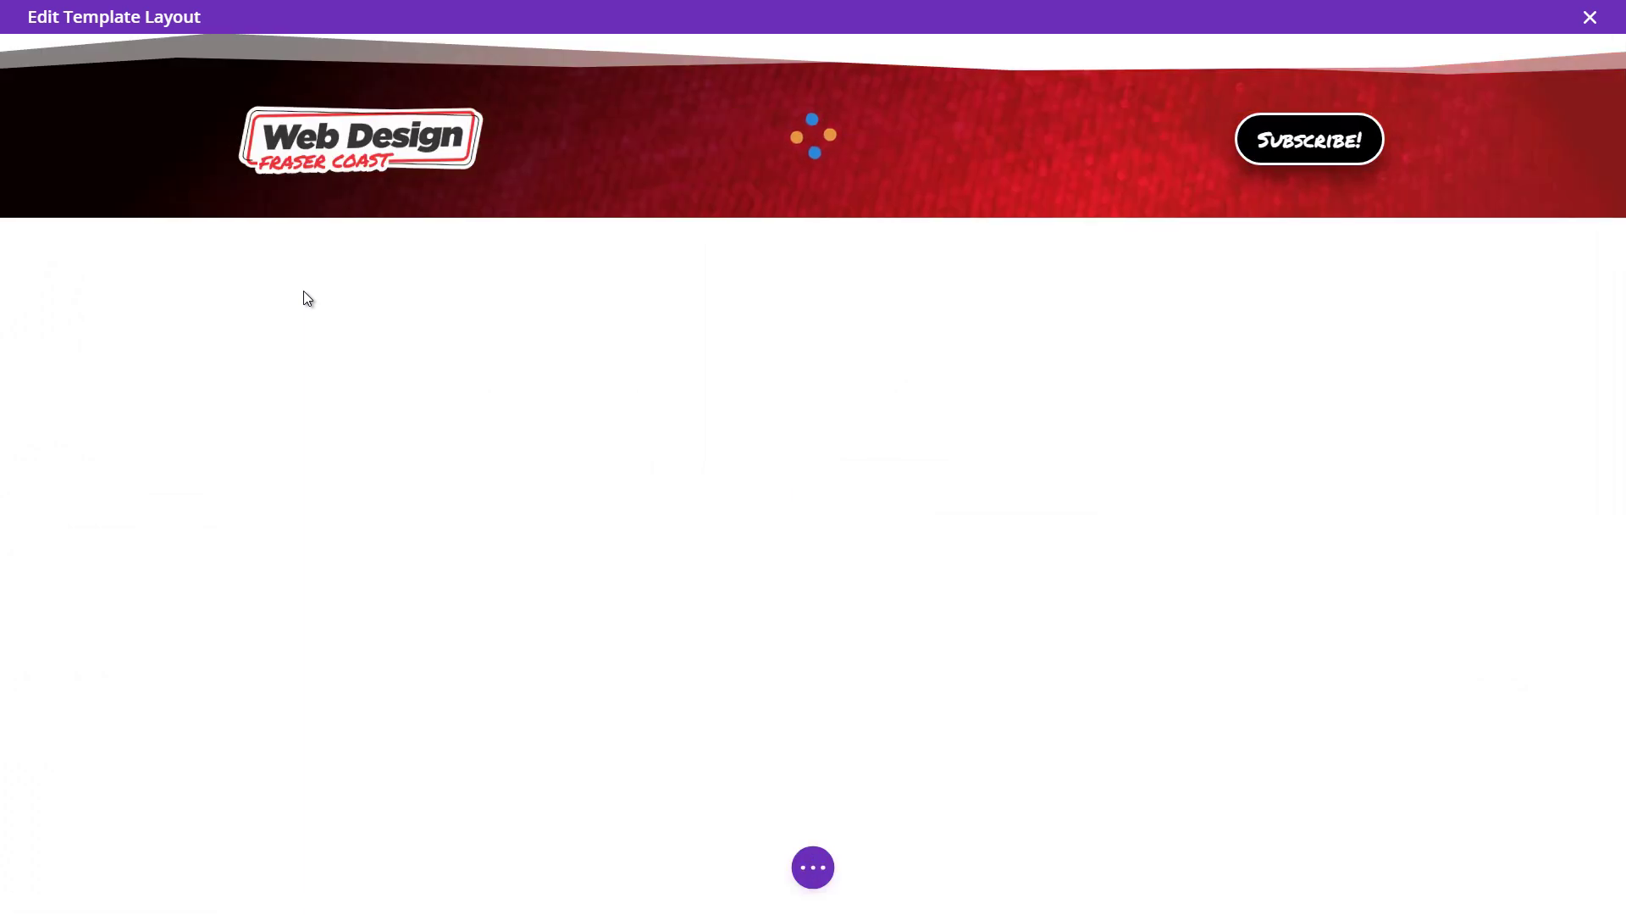
# - Adjust the header row's bottom padding and split it into three columns
pyautogui.moveTo(418, 211)
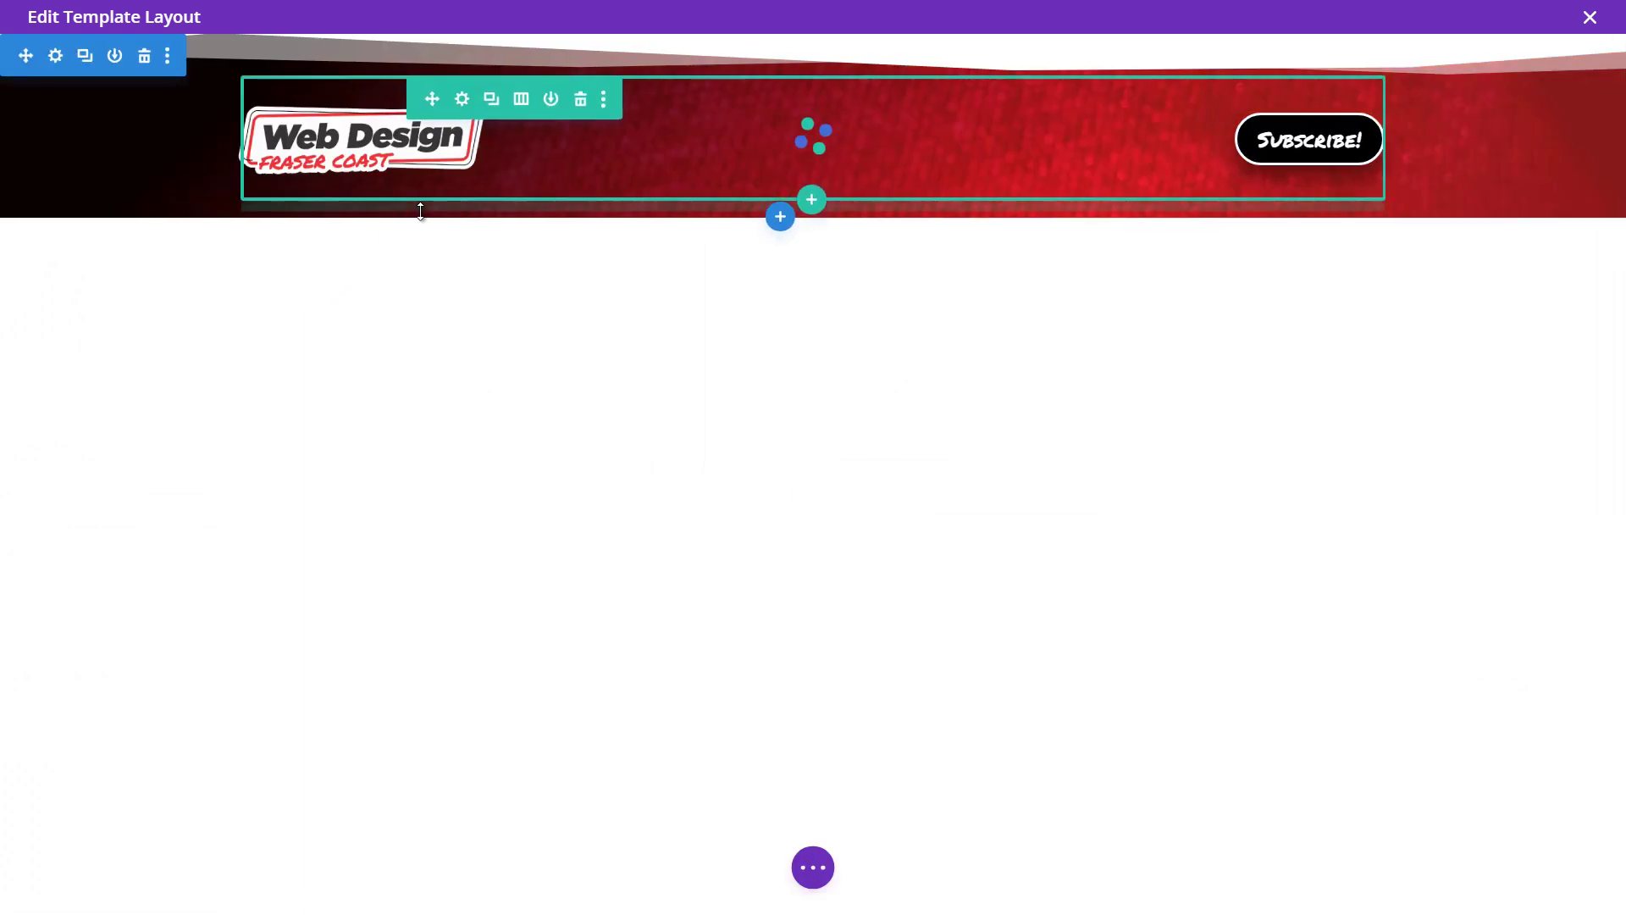
pyautogui.moveTo(420, 211)
pyautogui.mouseDown()
pyautogui.moveTo(424, 429)
pyautogui.moveTo(428, 217)
pyautogui.mouseUp()
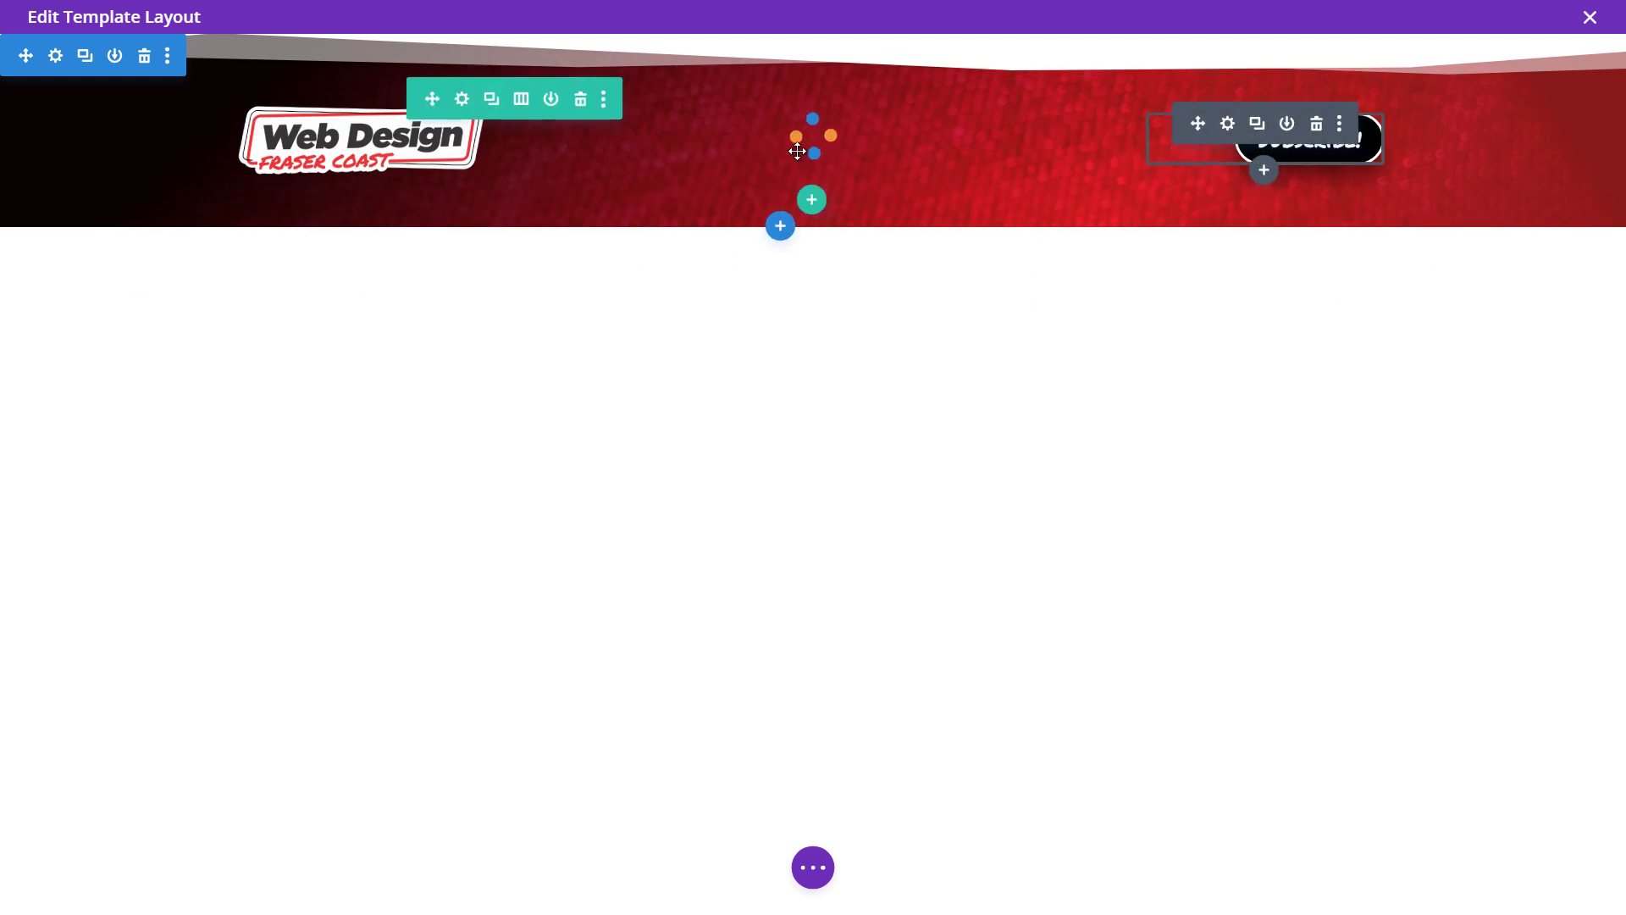
pyautogui.click(522, 101)
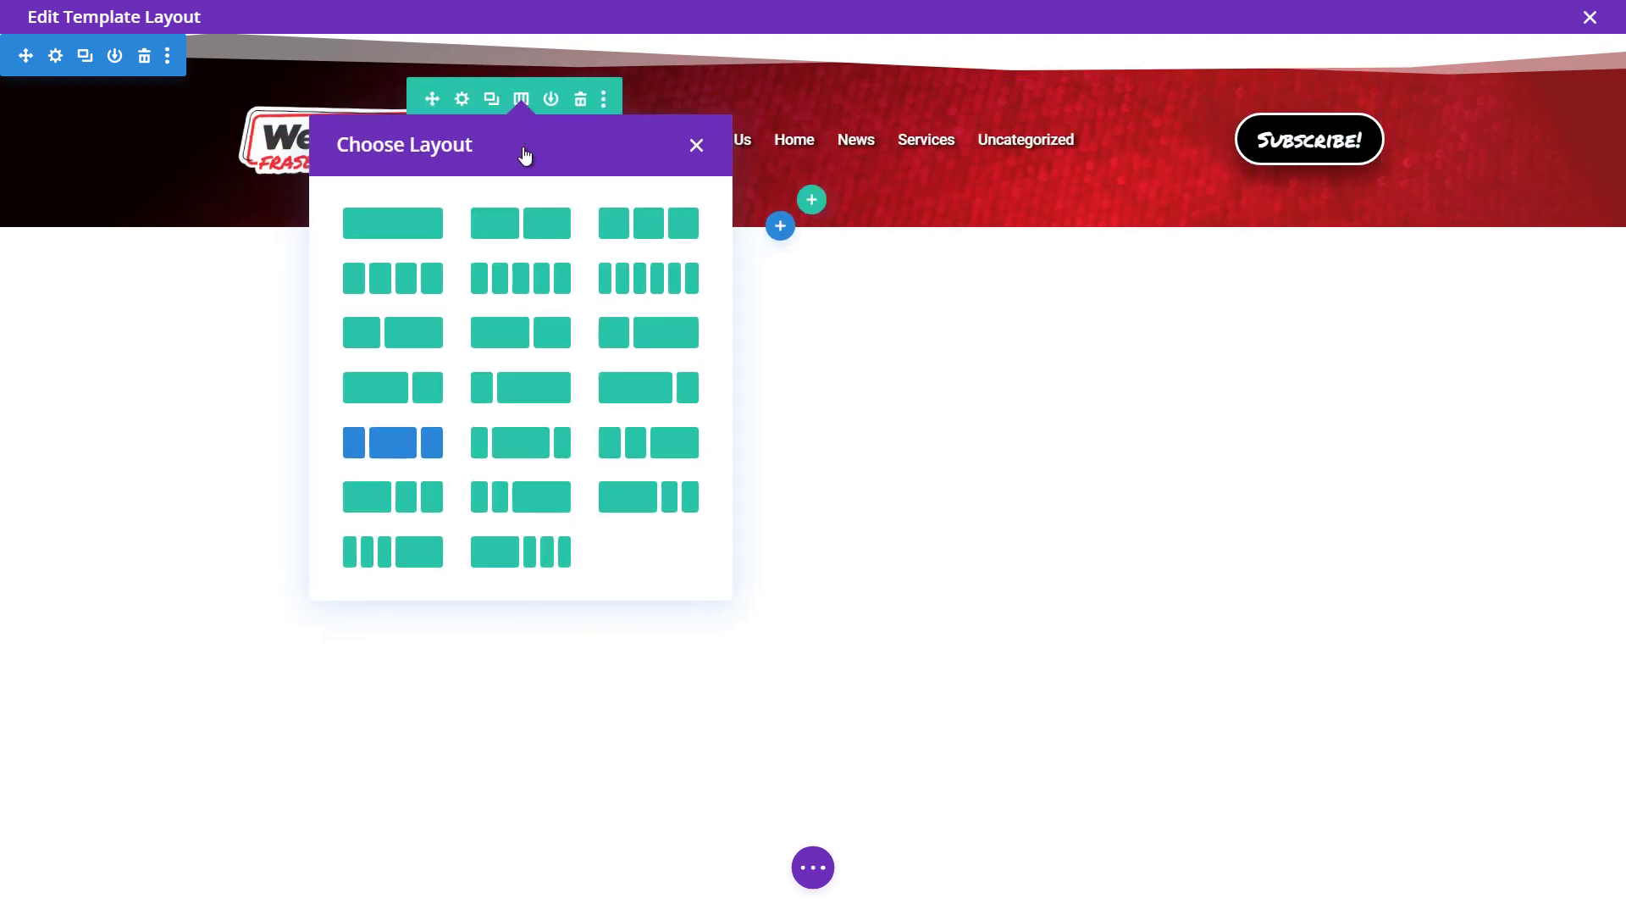
pyautogui.click(626, 230)
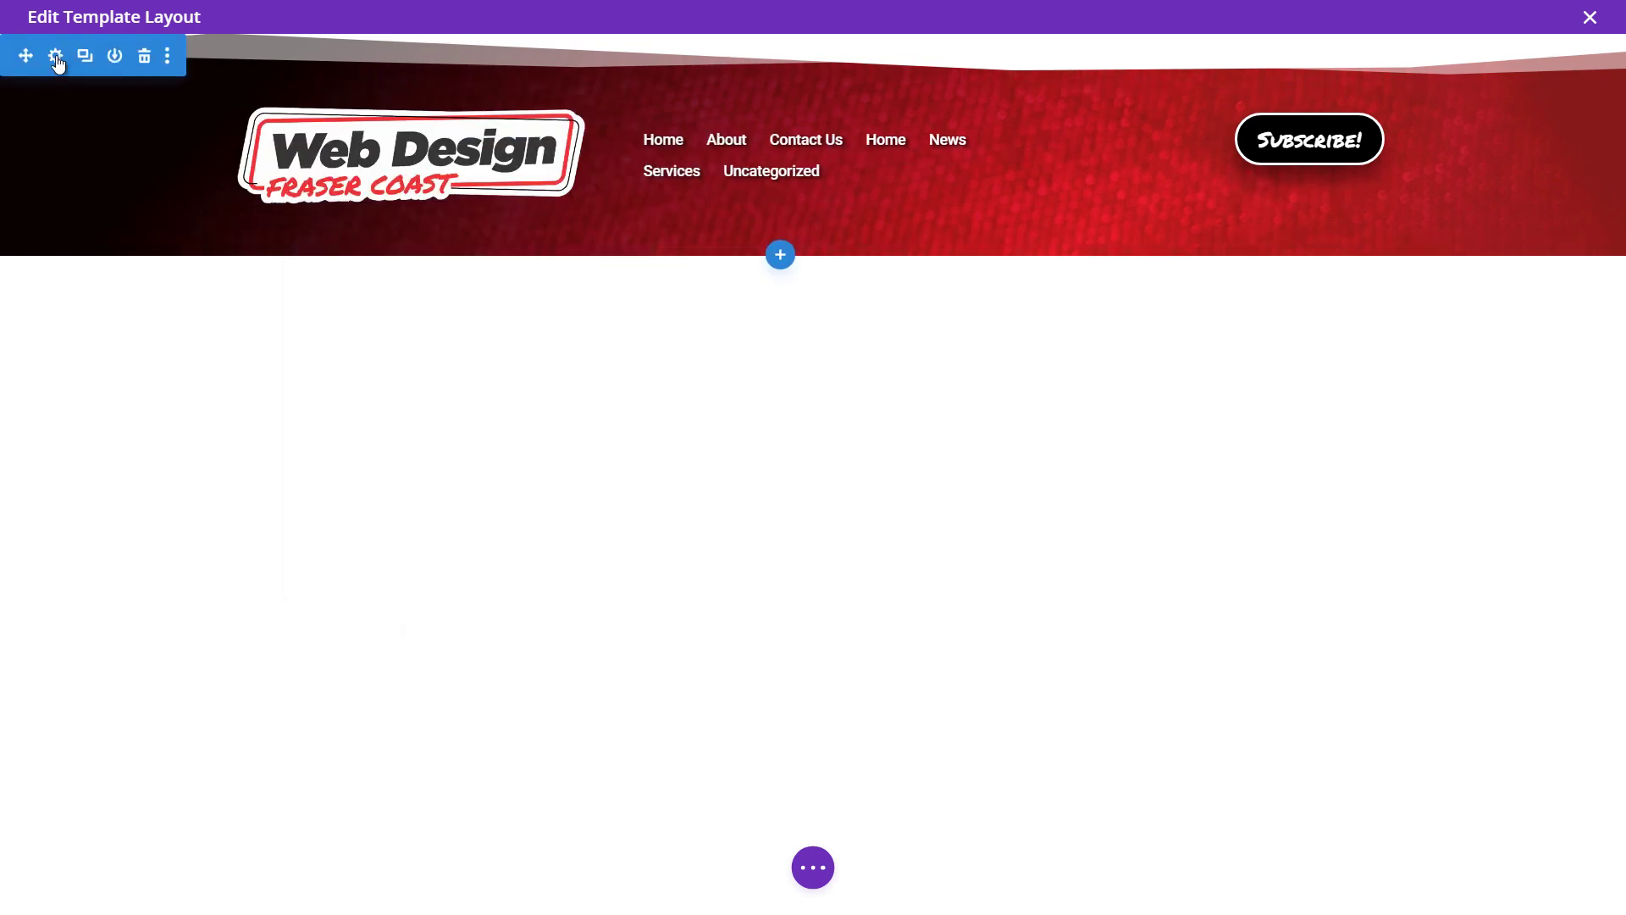
# - Try a black top divider in the header section's design settings, then discard it
pyautogui.click(57, 57)
pyautogui.click(1250, 250)
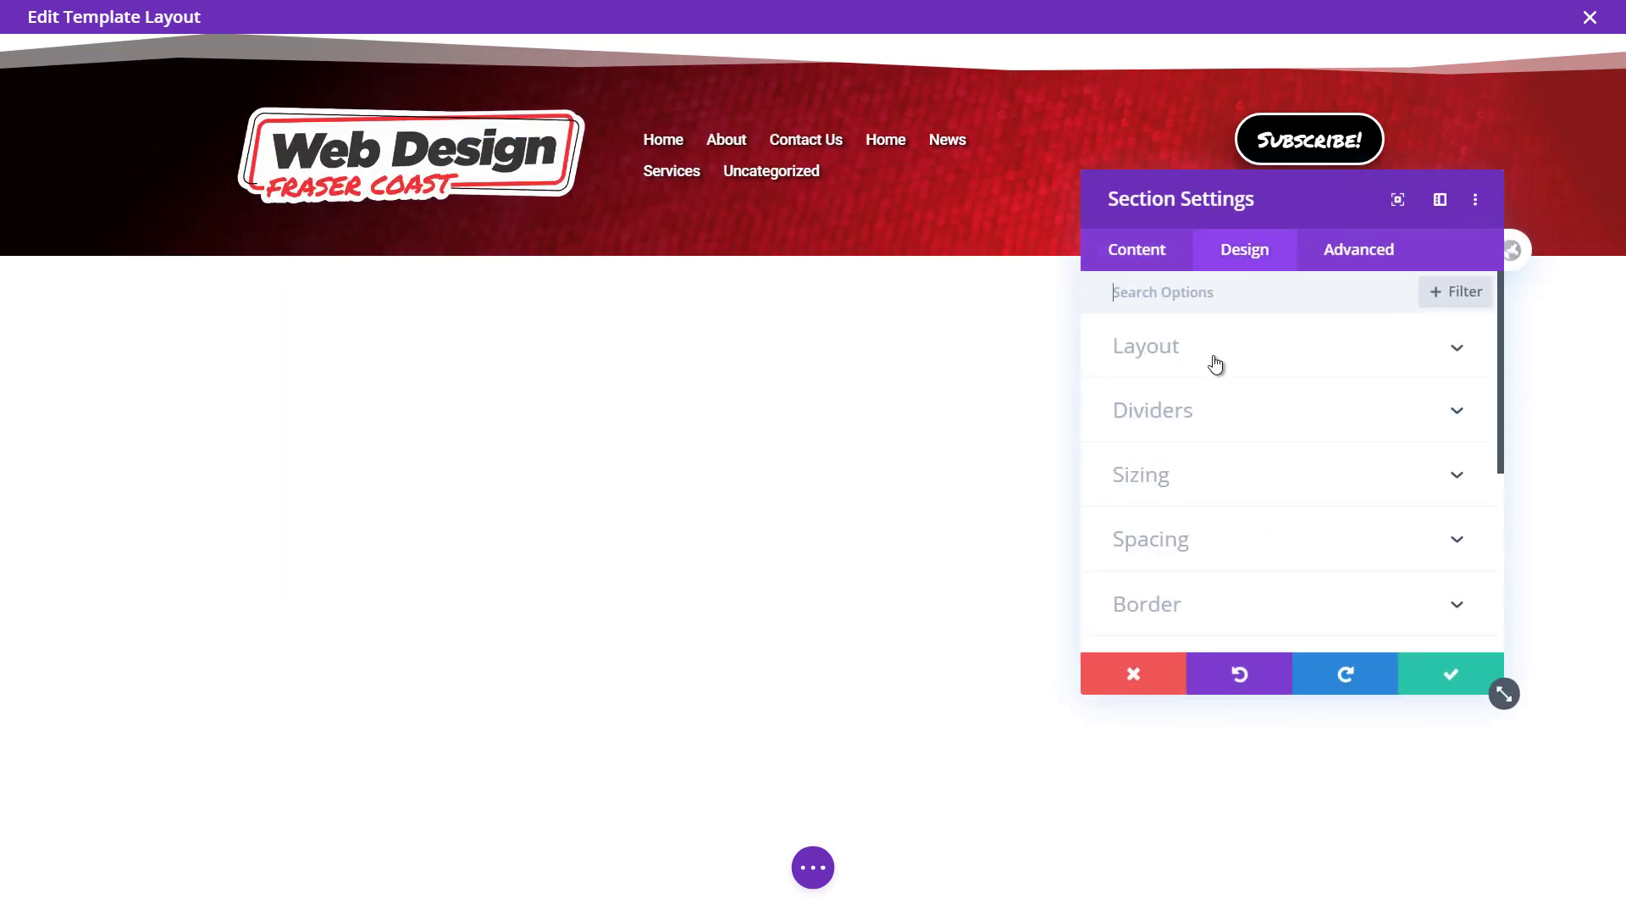
pyautogui.click(1219, 419)
pyautogui.click(1188, 574)
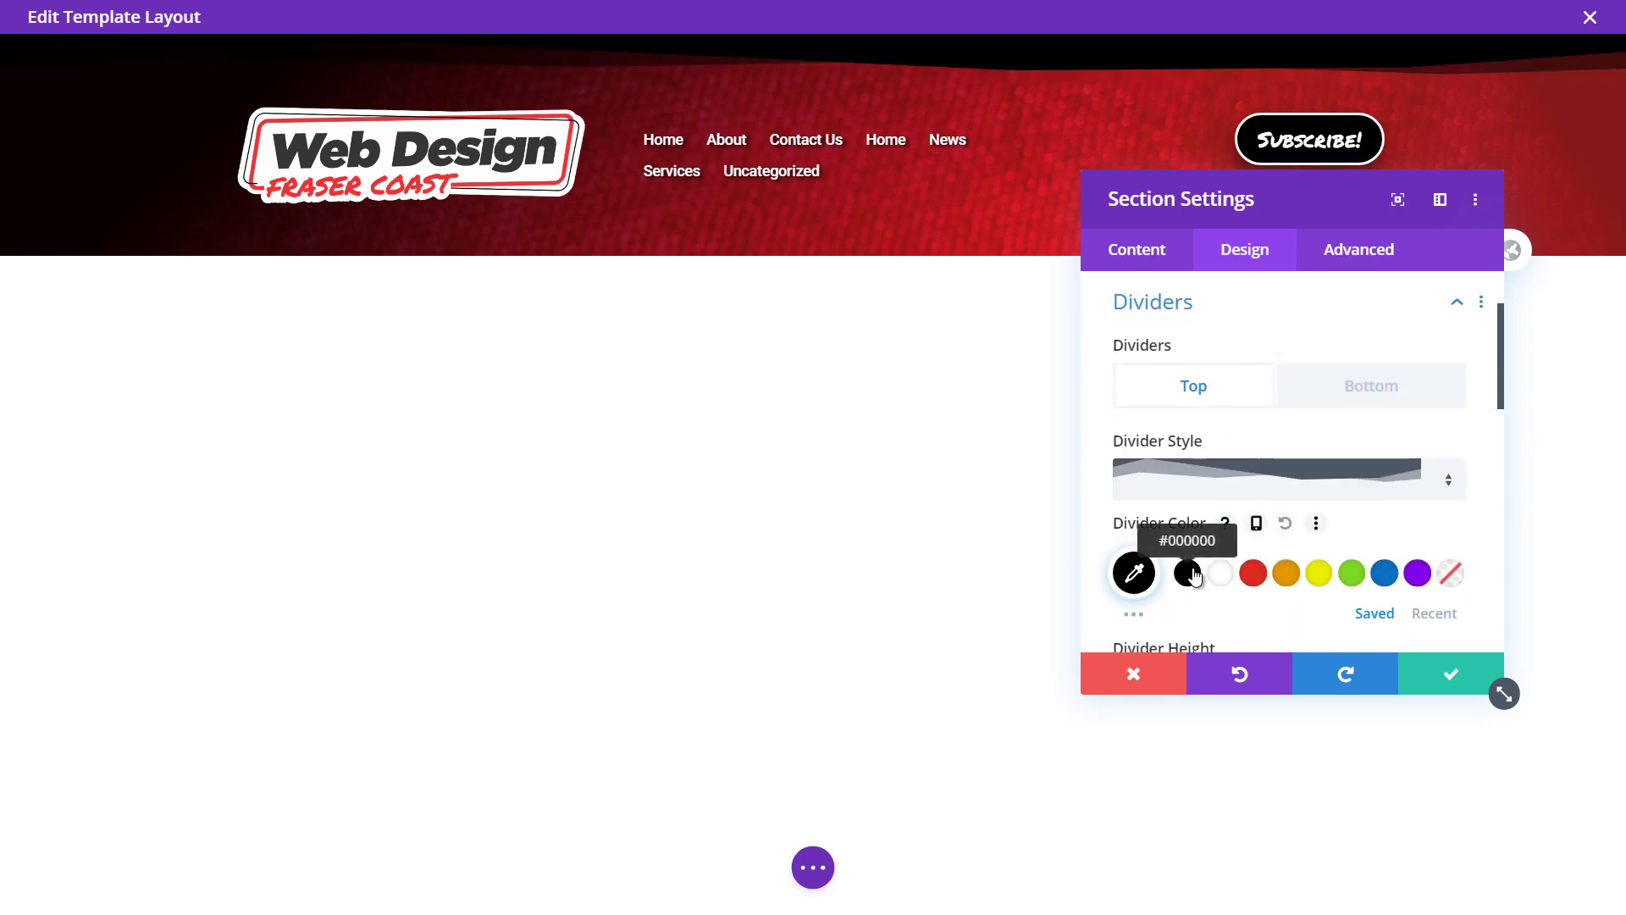
pyautogui.click(1133, 673)
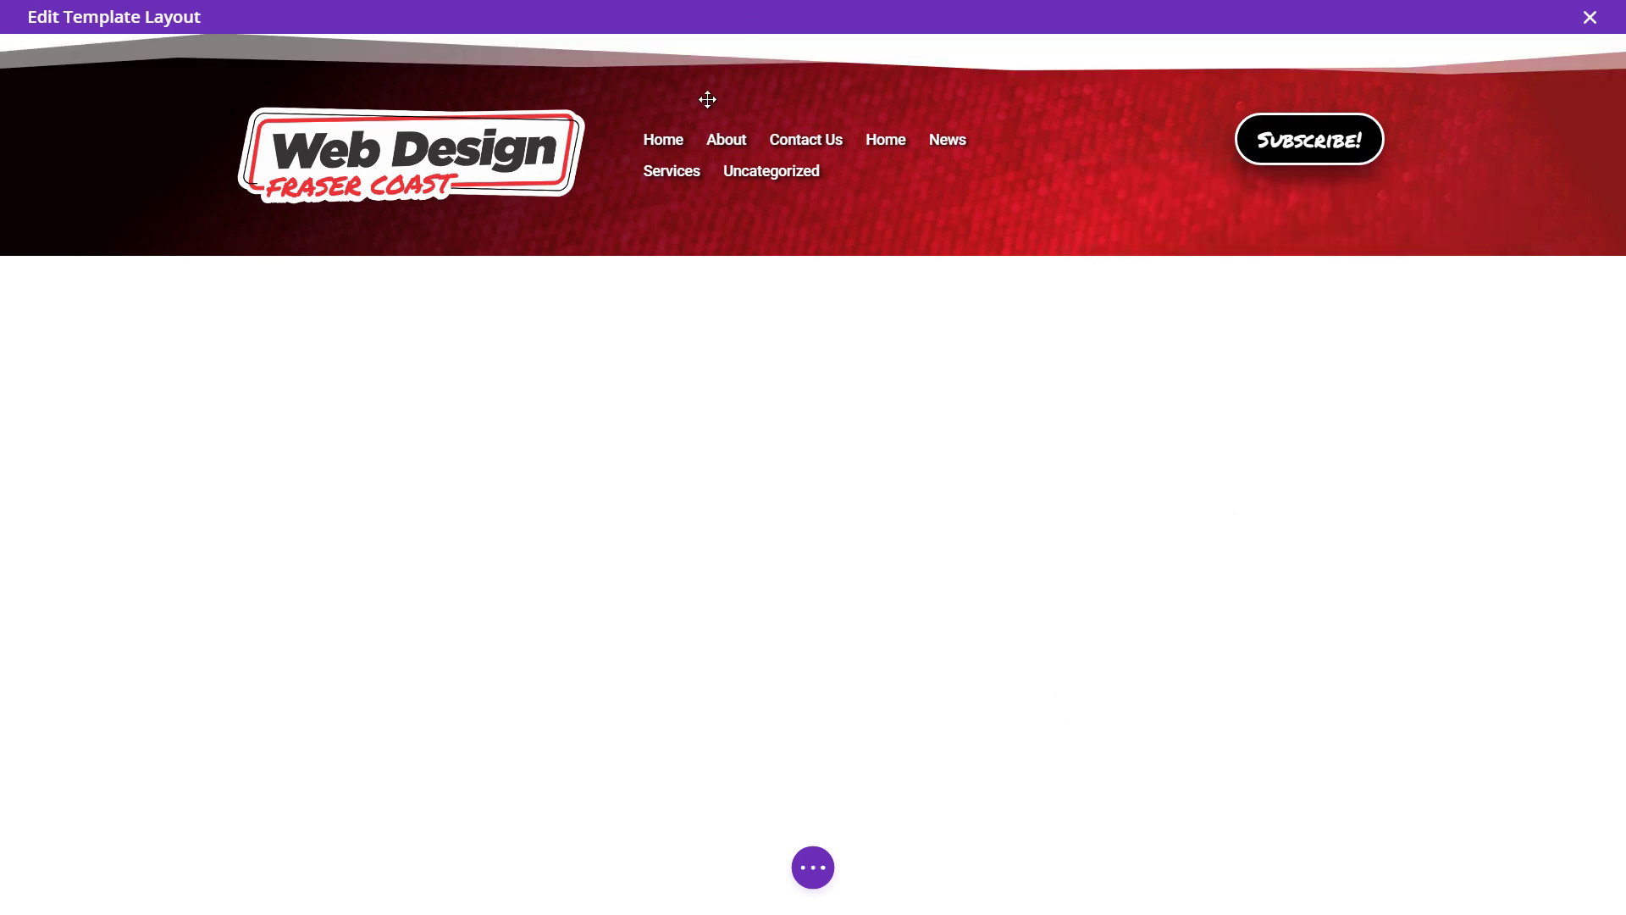
# - Add a trial section with a two-column row and Accordion module, then delete it and close the editor
pyautogui.click(780, 254)
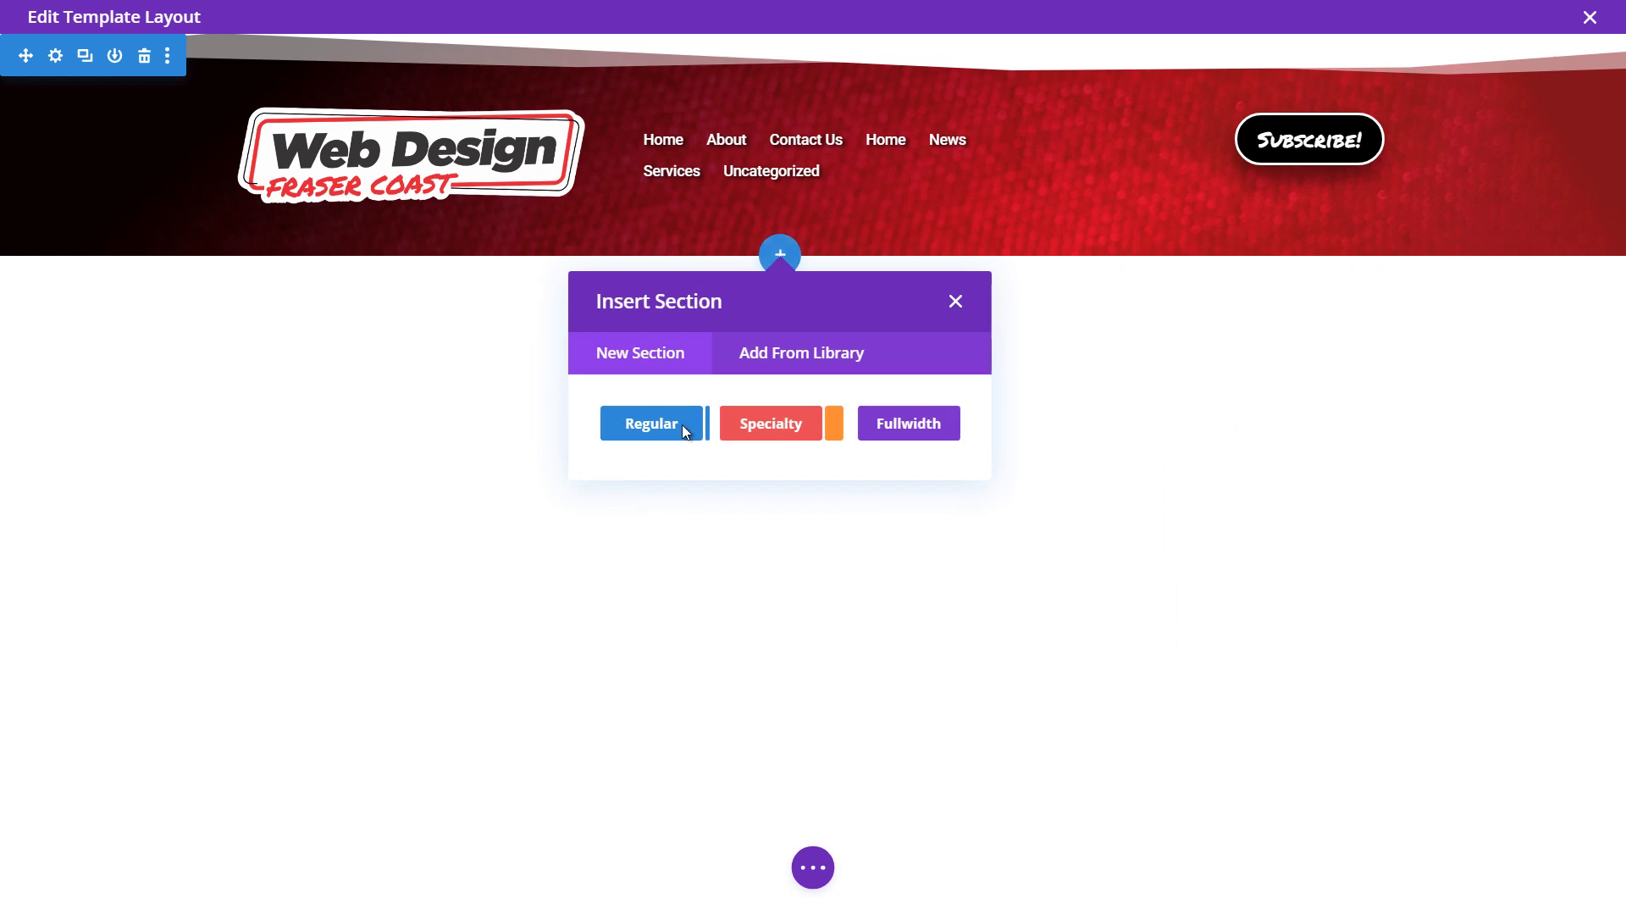
pyautogui.click(669, 425)
pyautogui.click(832, 536)
pyautogui.click(512, 360)
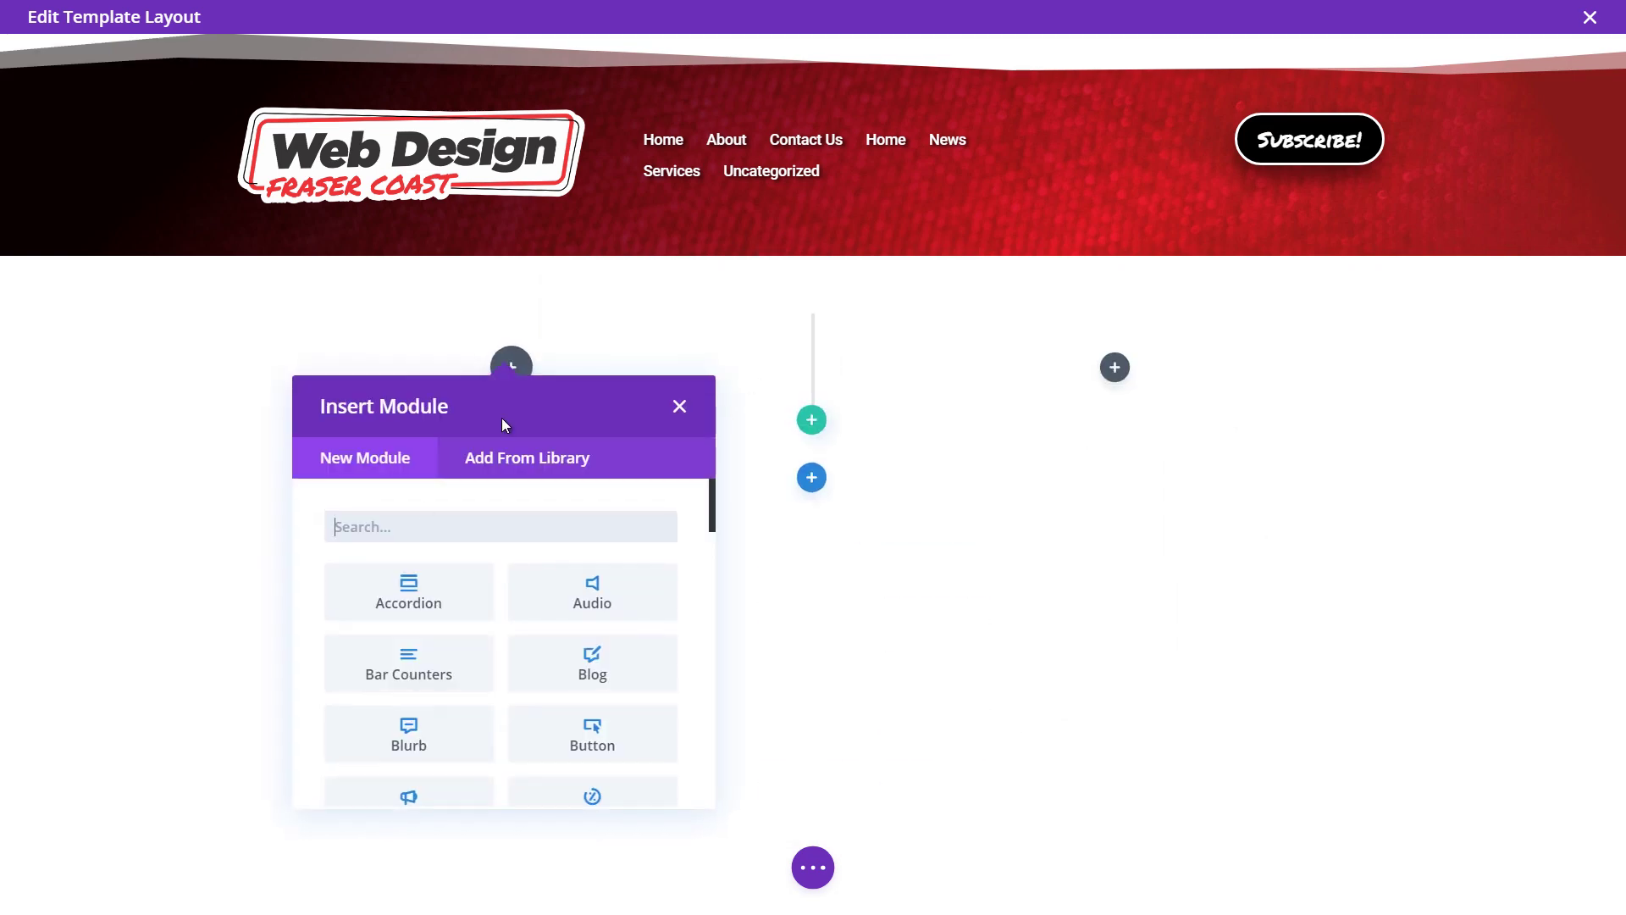
pyautogui.click(429, 608)
pyautogui.click(1493, 691)
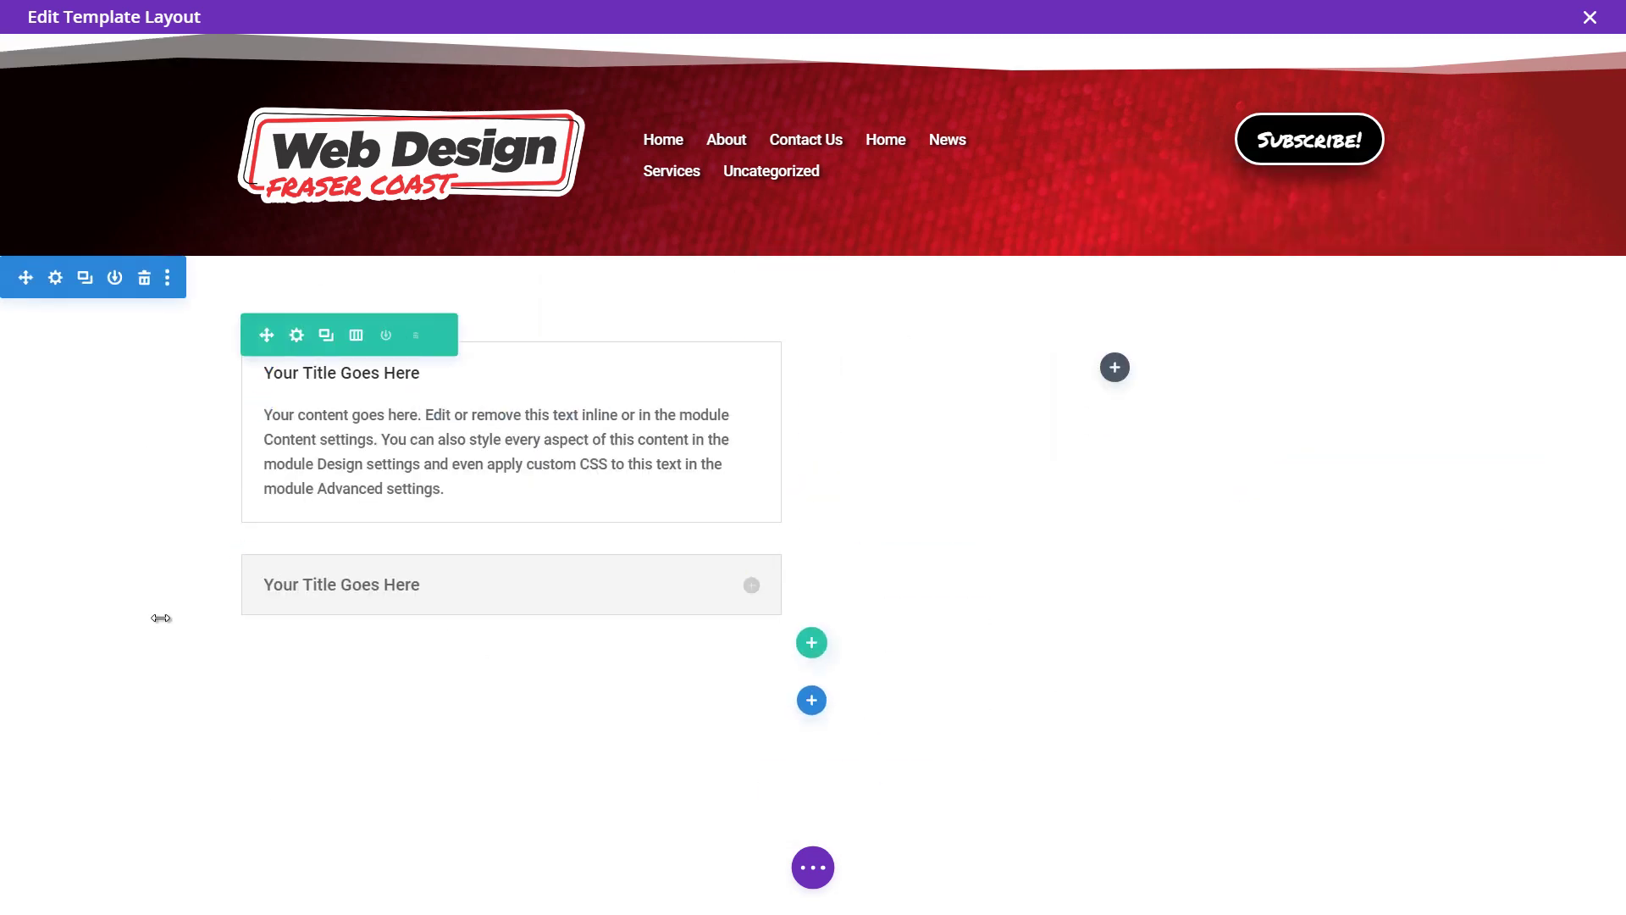
pyautogui.click(144, 277)
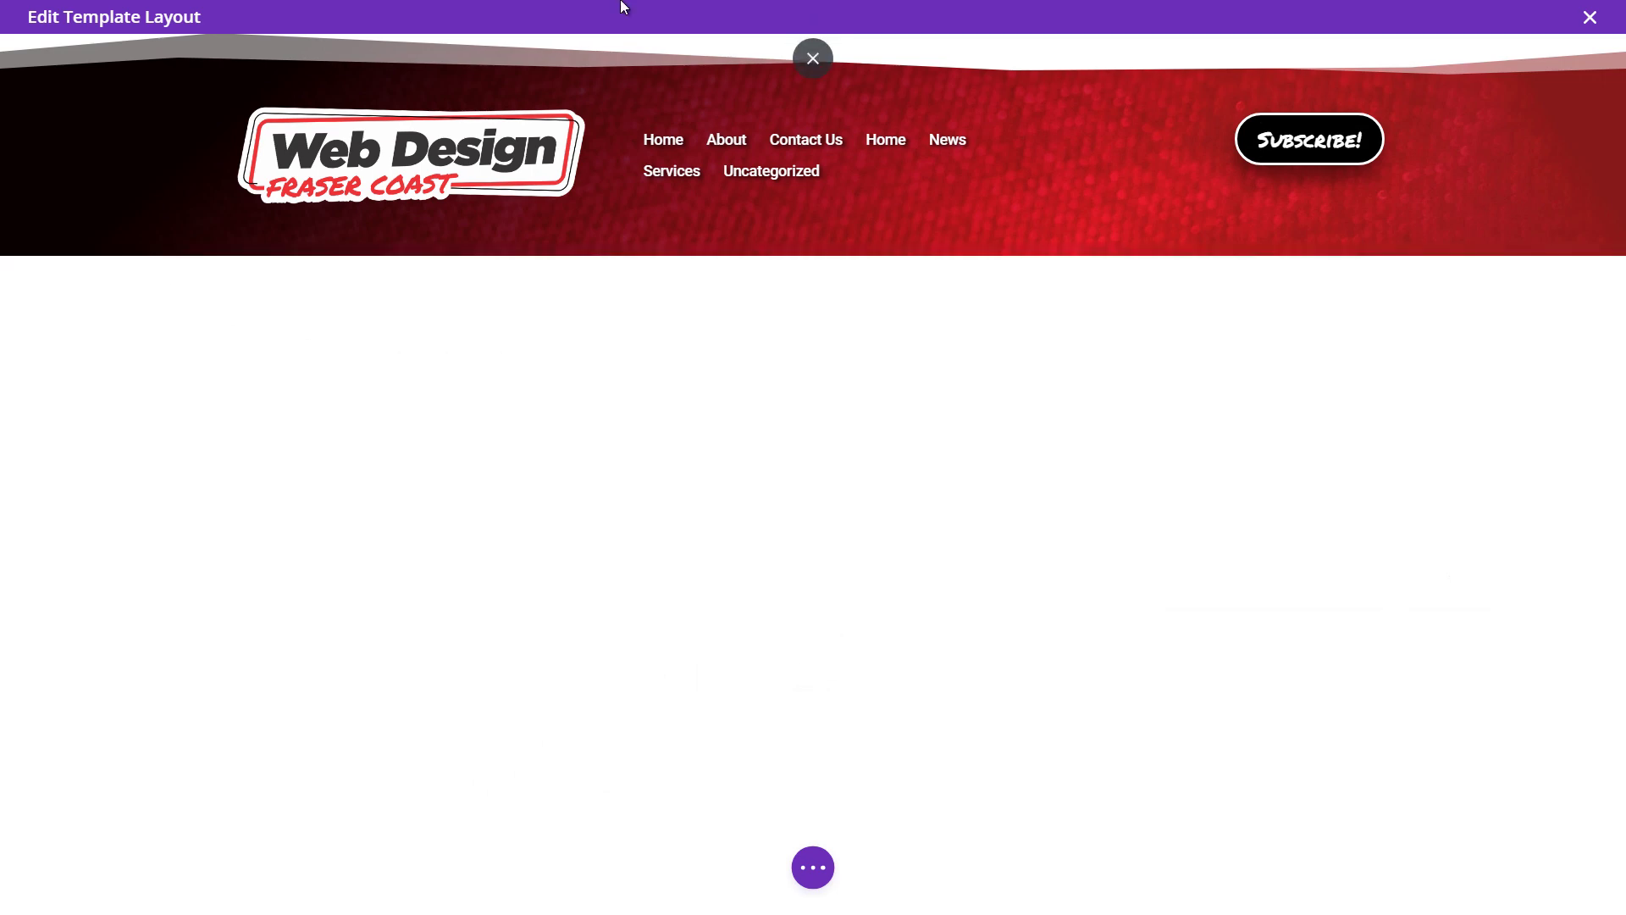
pyautogui.click(1590, 17)
pyautogui.click(686, 567)
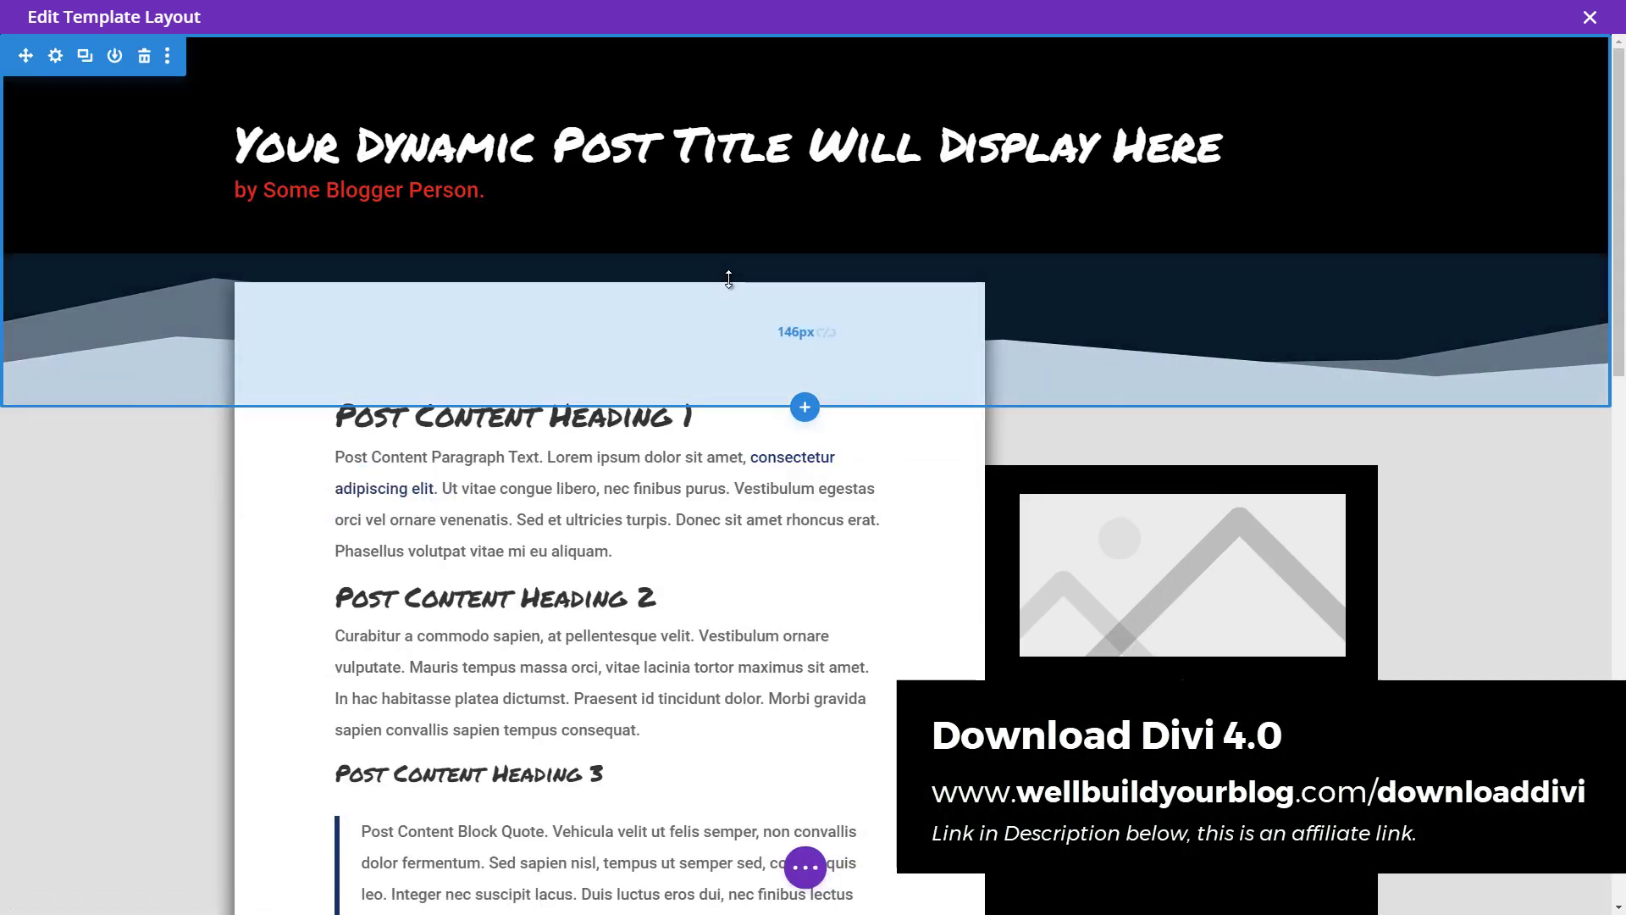
pyautogui.moveTo(728, 278)
pyautogui.mouseDown()
pyautogui.moveTo(730, 438)
pyautogui.moveTo(715, 254)
pyautogui.mouseUp()
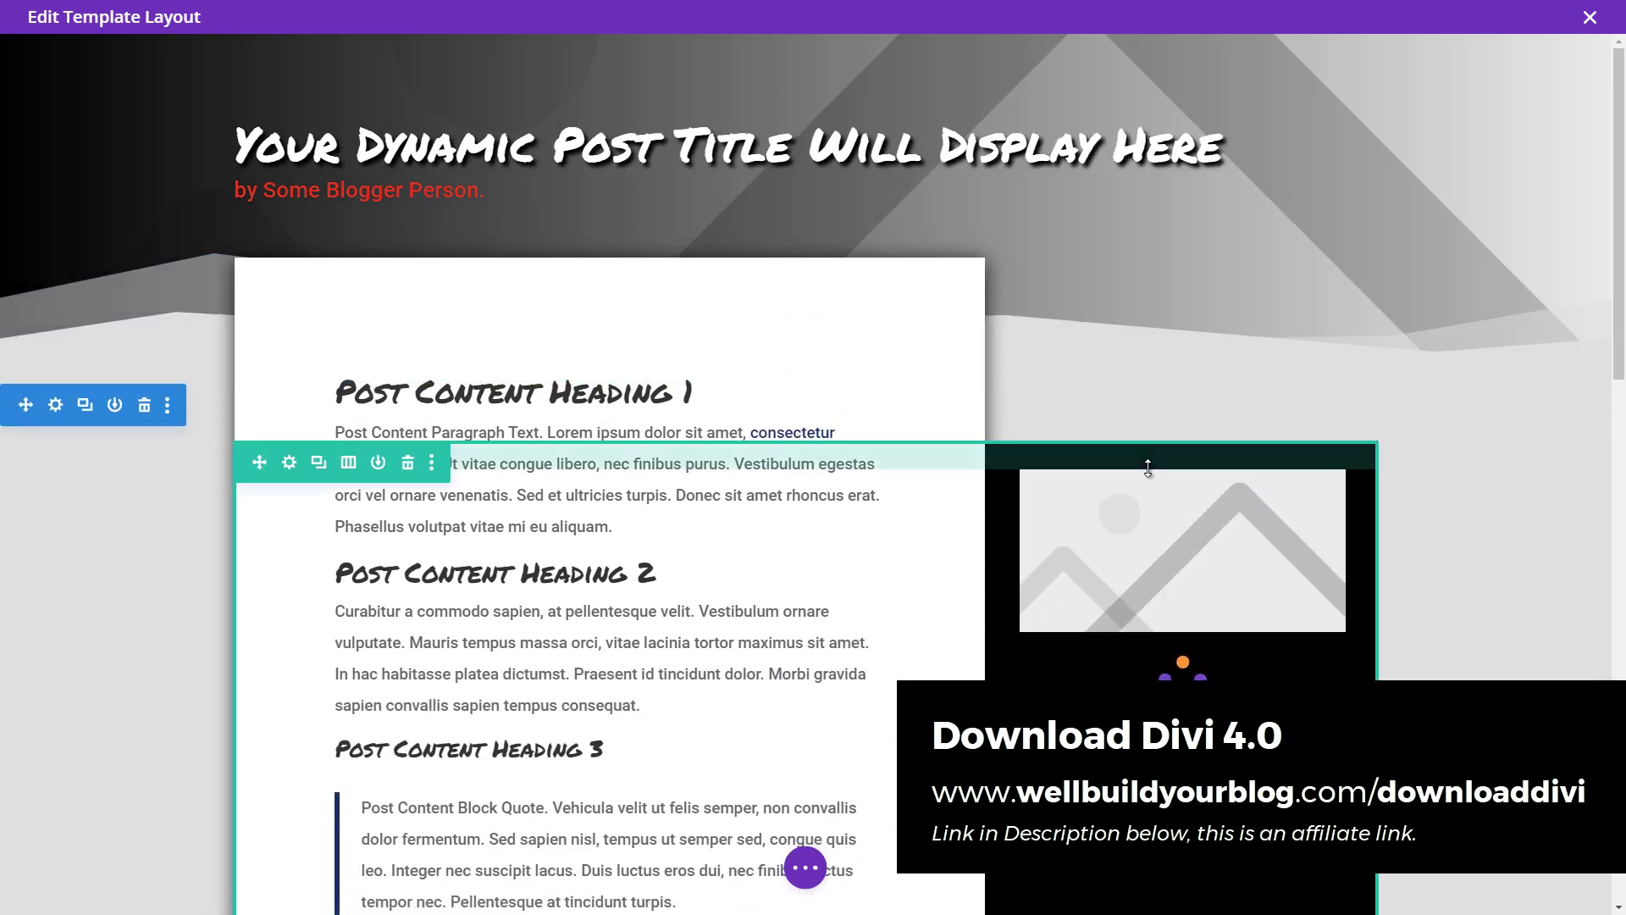
pyautogui.scroll(-15, 372, 309)
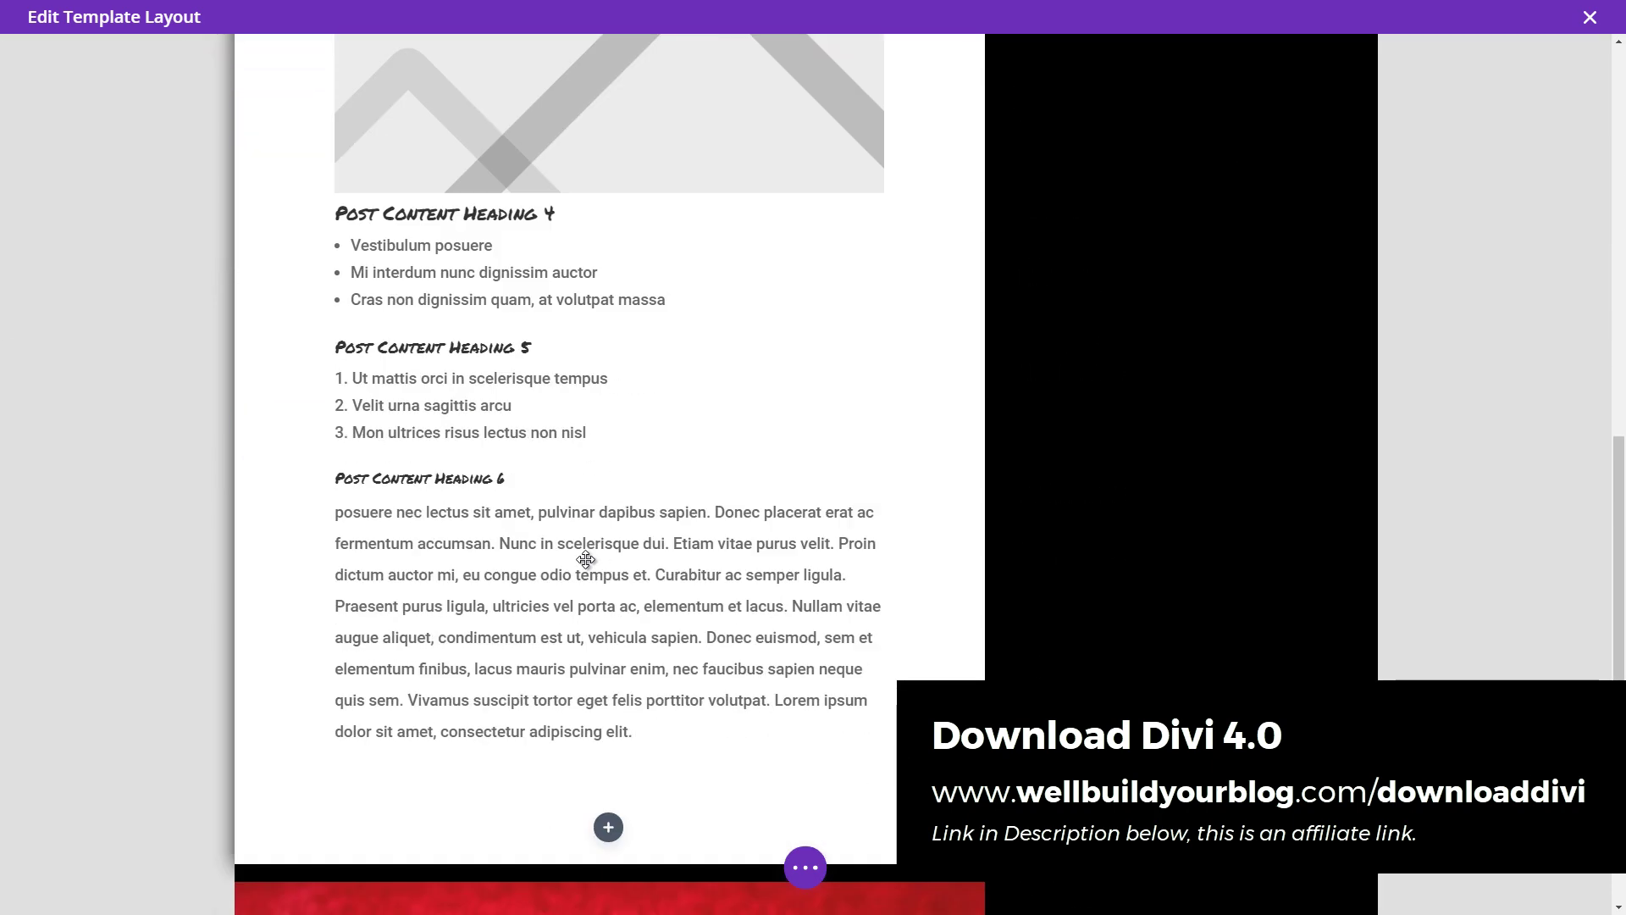
pyautogui.moveTo(581, 557)
pyautogui.mouseDown()
pyautogui.moveTo(588, 500)
pyautogui.moveTo(587, 551)
pyautogui.mouseUp()
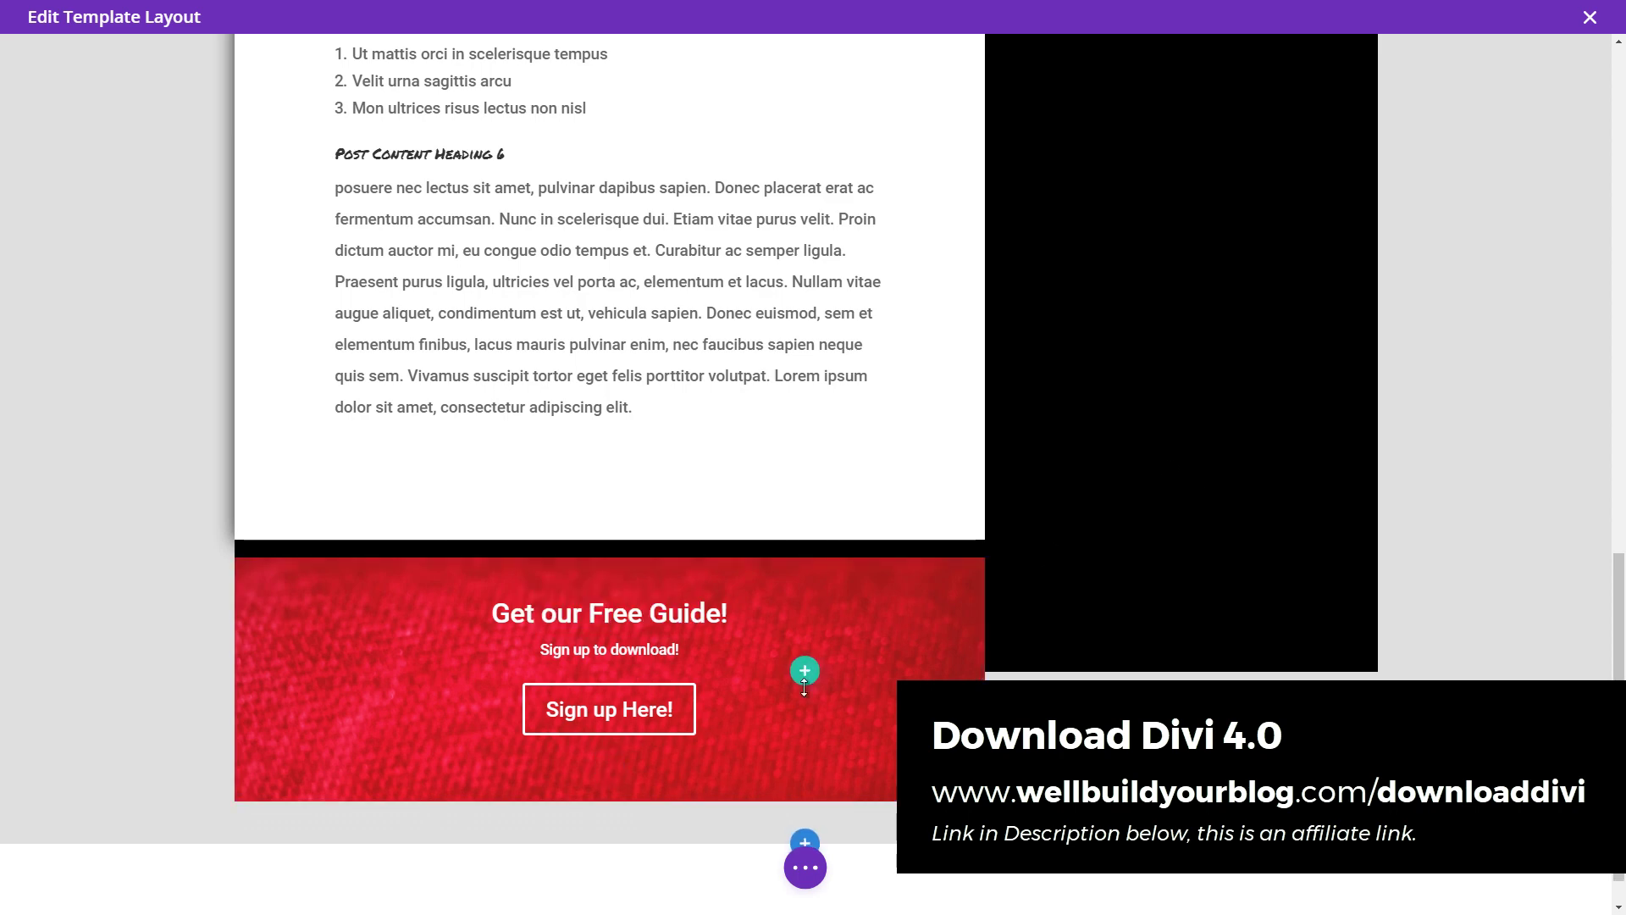
pyautogui.moveTo(546, 624)
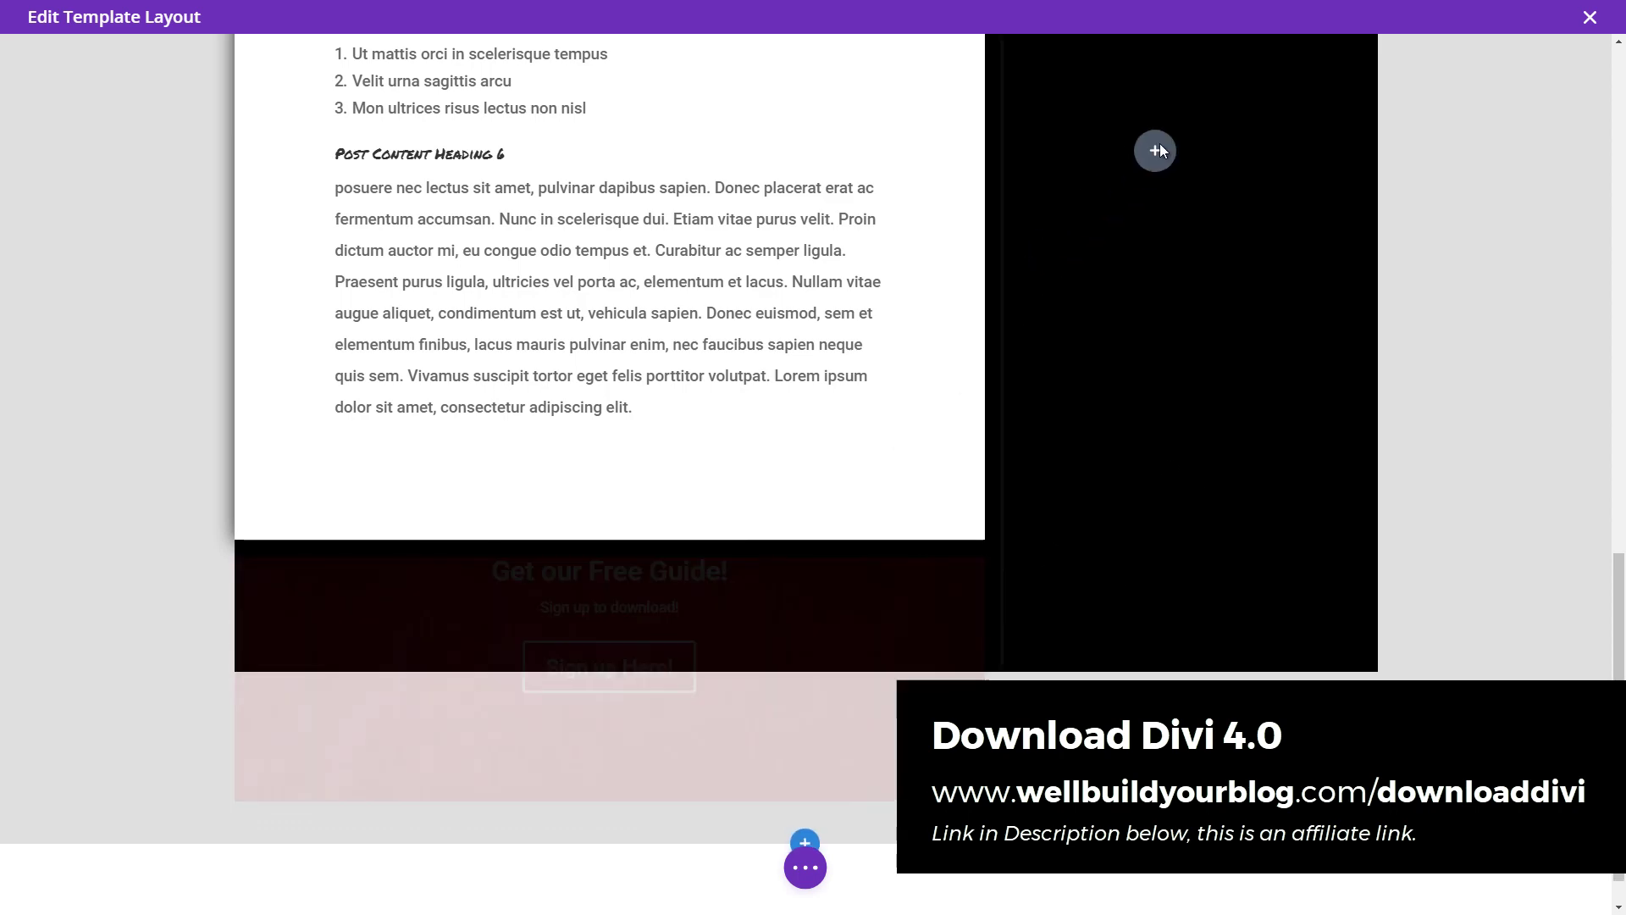
pyautogui.scroll(10, 1158, 142)
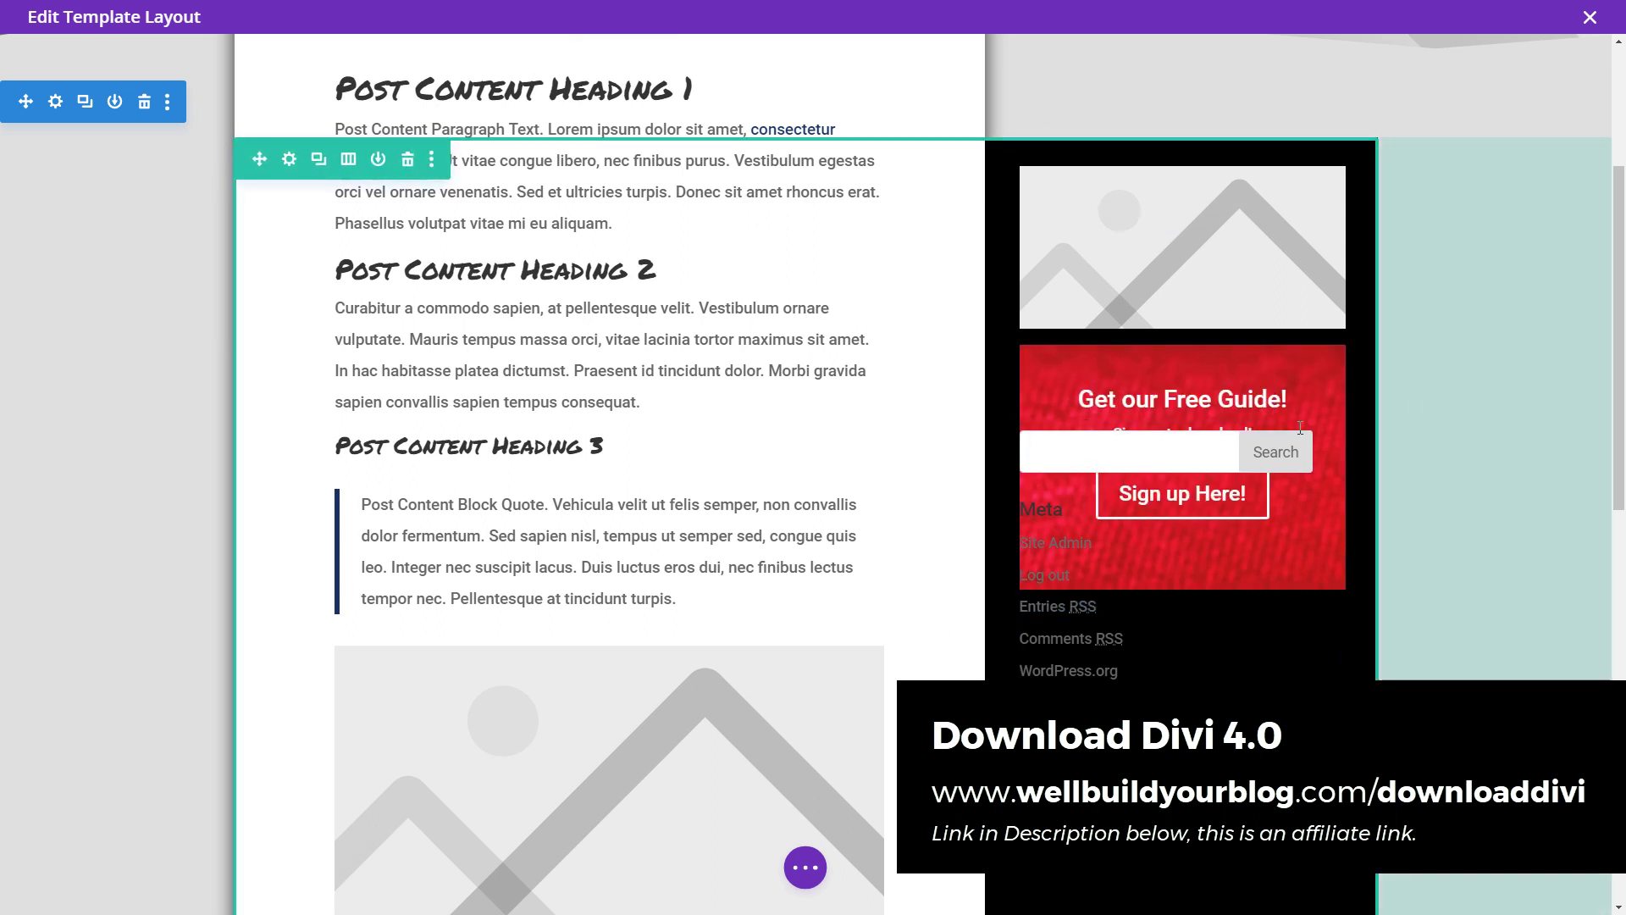
pyautogui.scroll(-2, 1146, 535)
pyautogui.scroll(5, 610, 343)
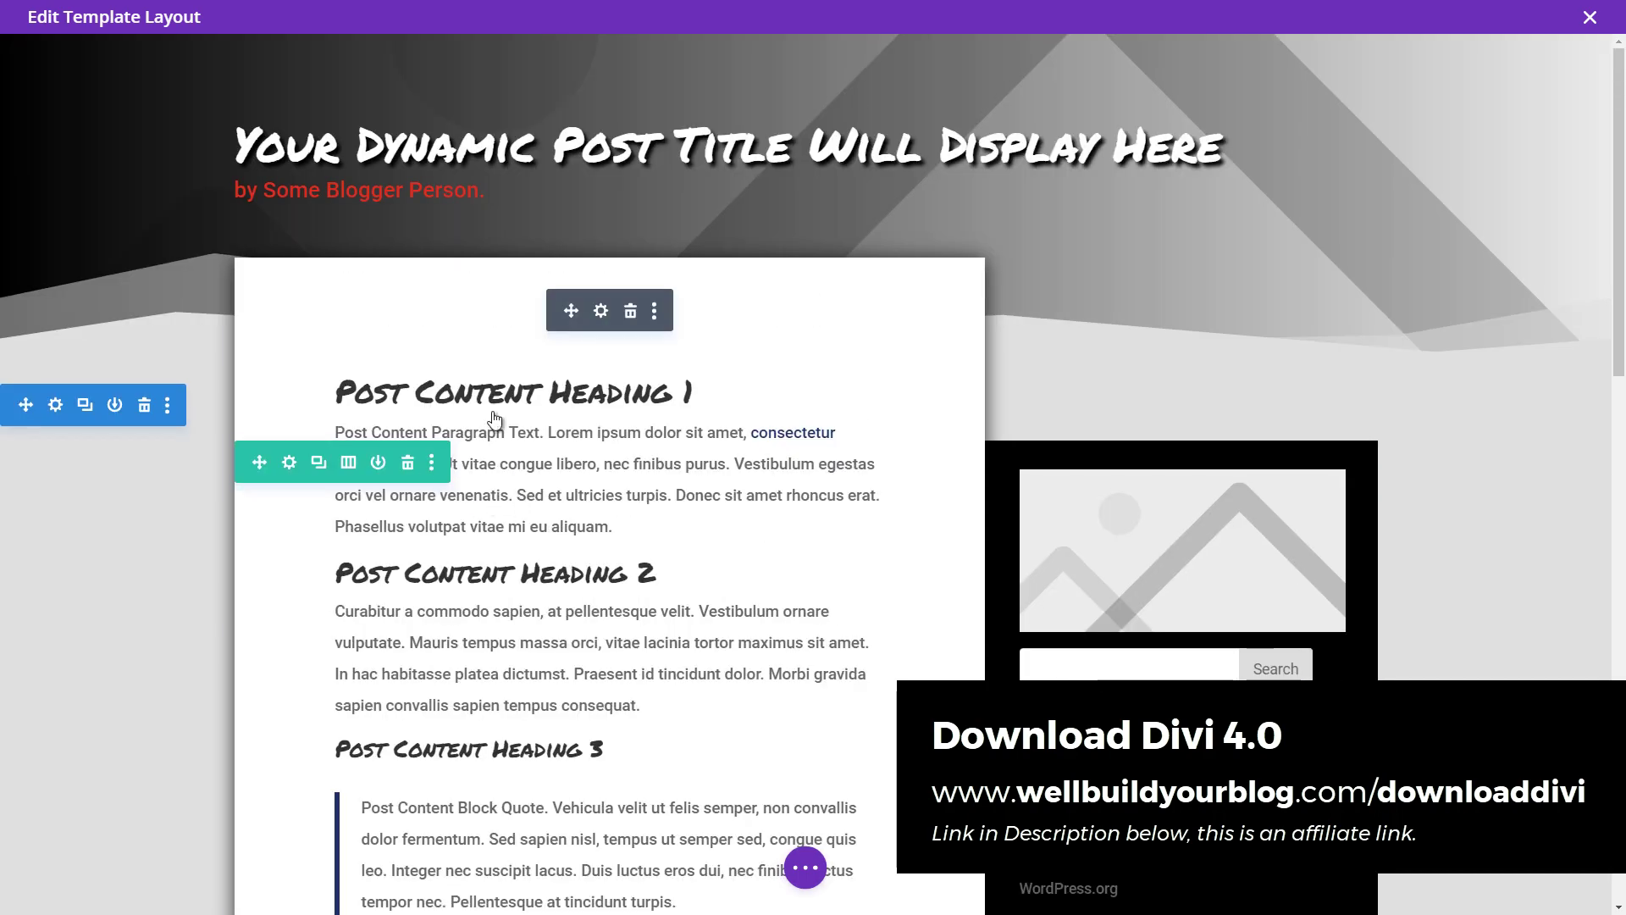
pyautogui.scroll(-20, 330, 300)
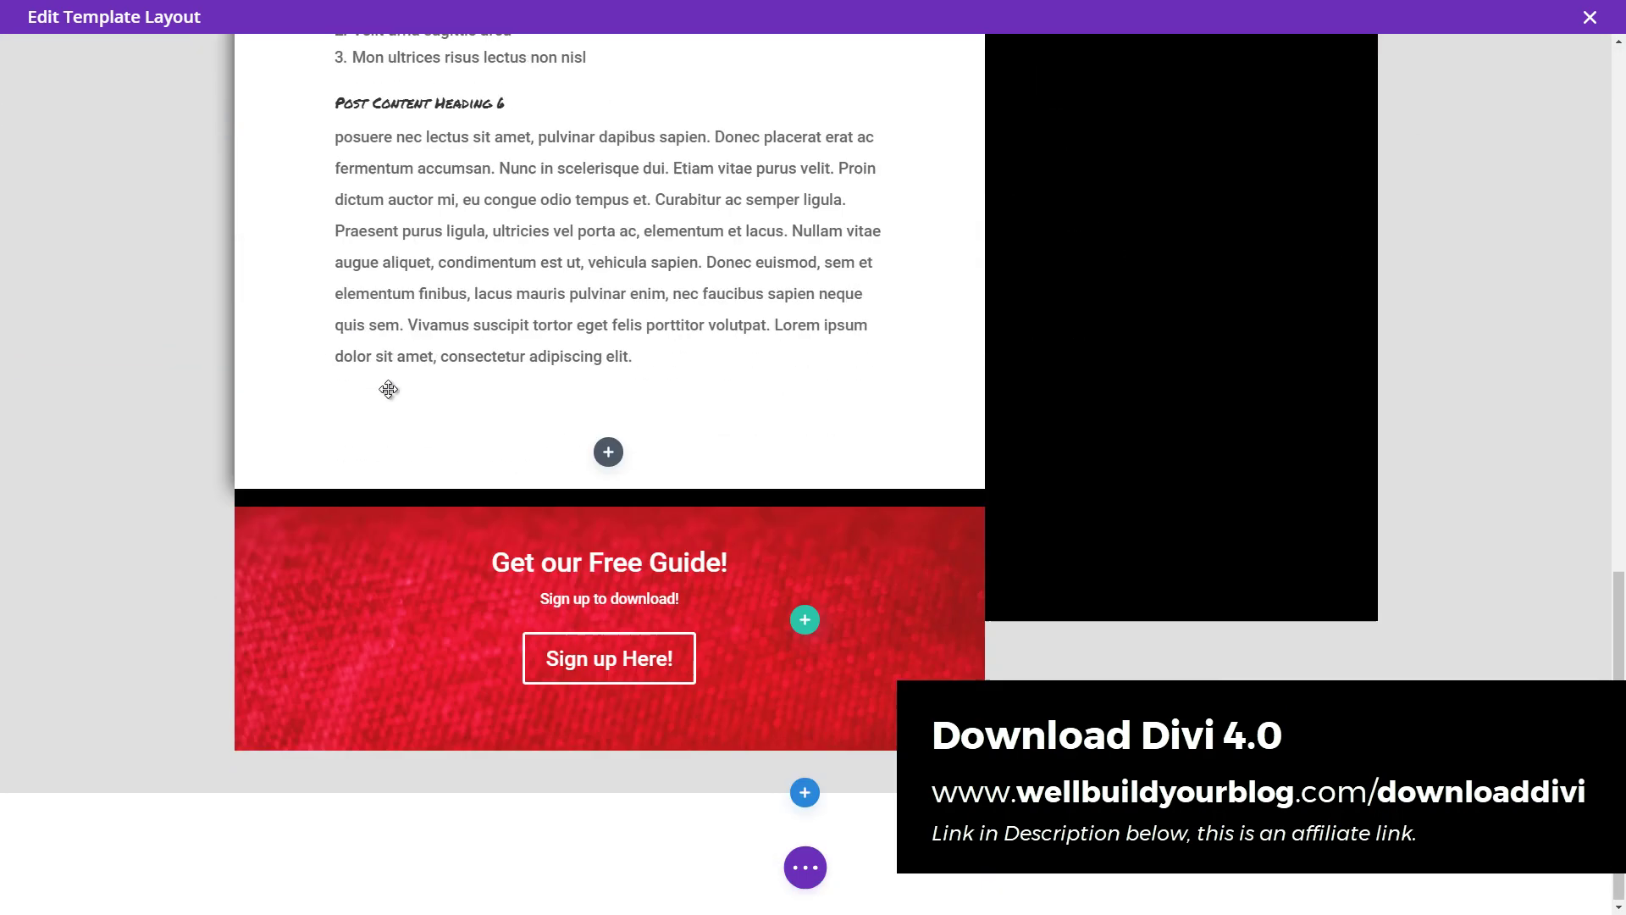
pyautogui.scroll(20, 831, 439)
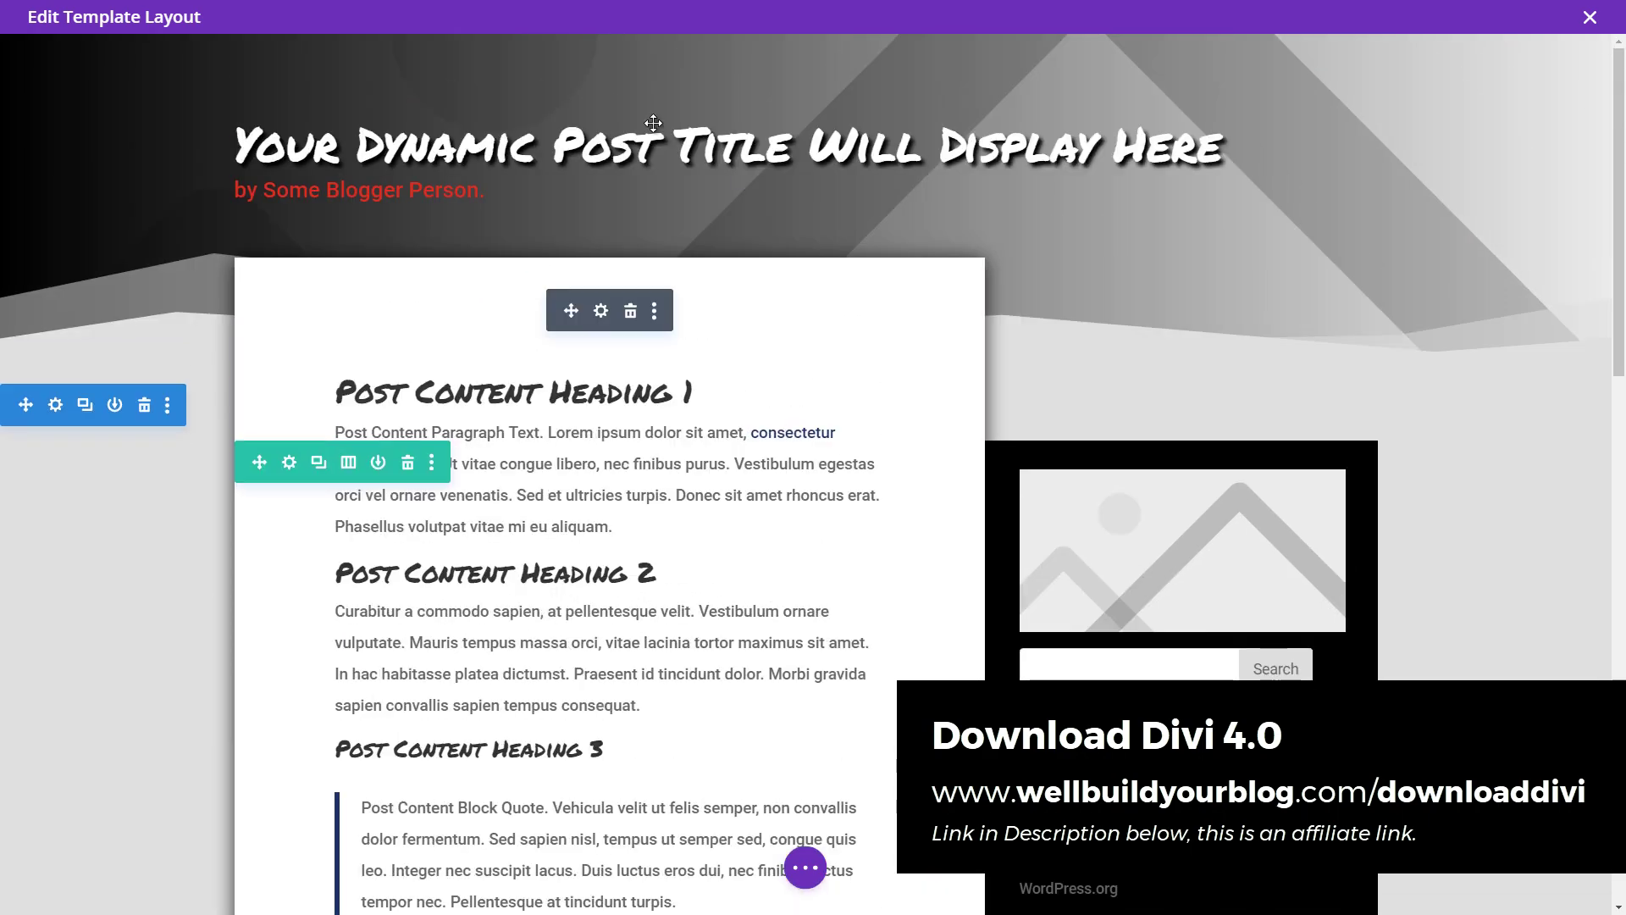
pyautogui.click(1590, 18)
pyautogui.click(735, 569)
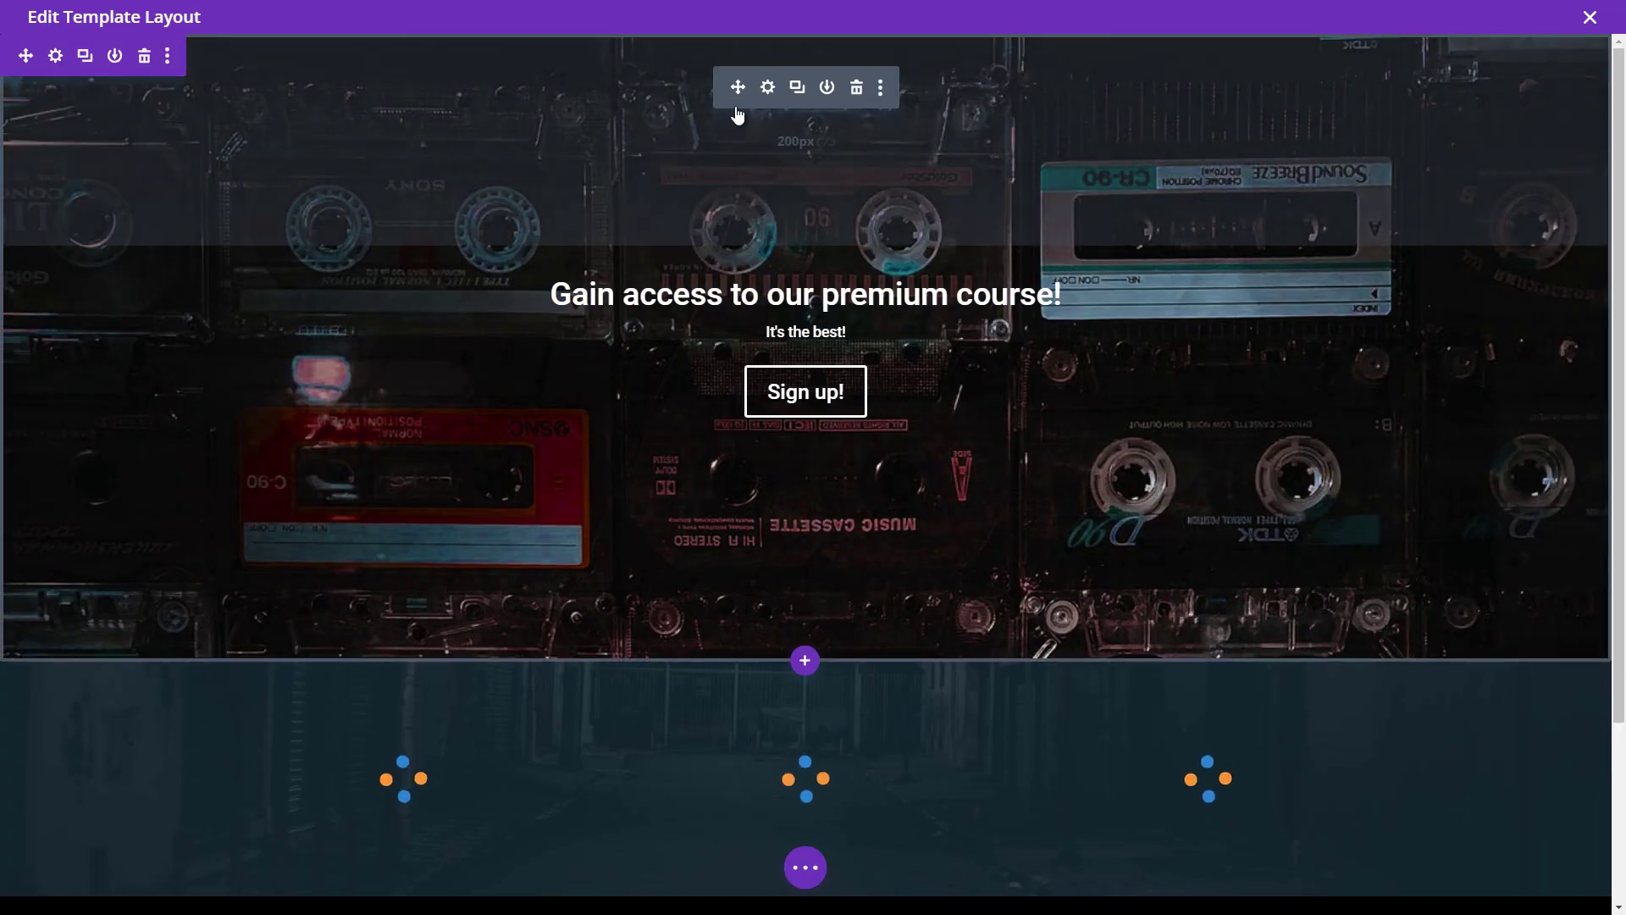
pyautogui.scroll(-3, 523, 515)
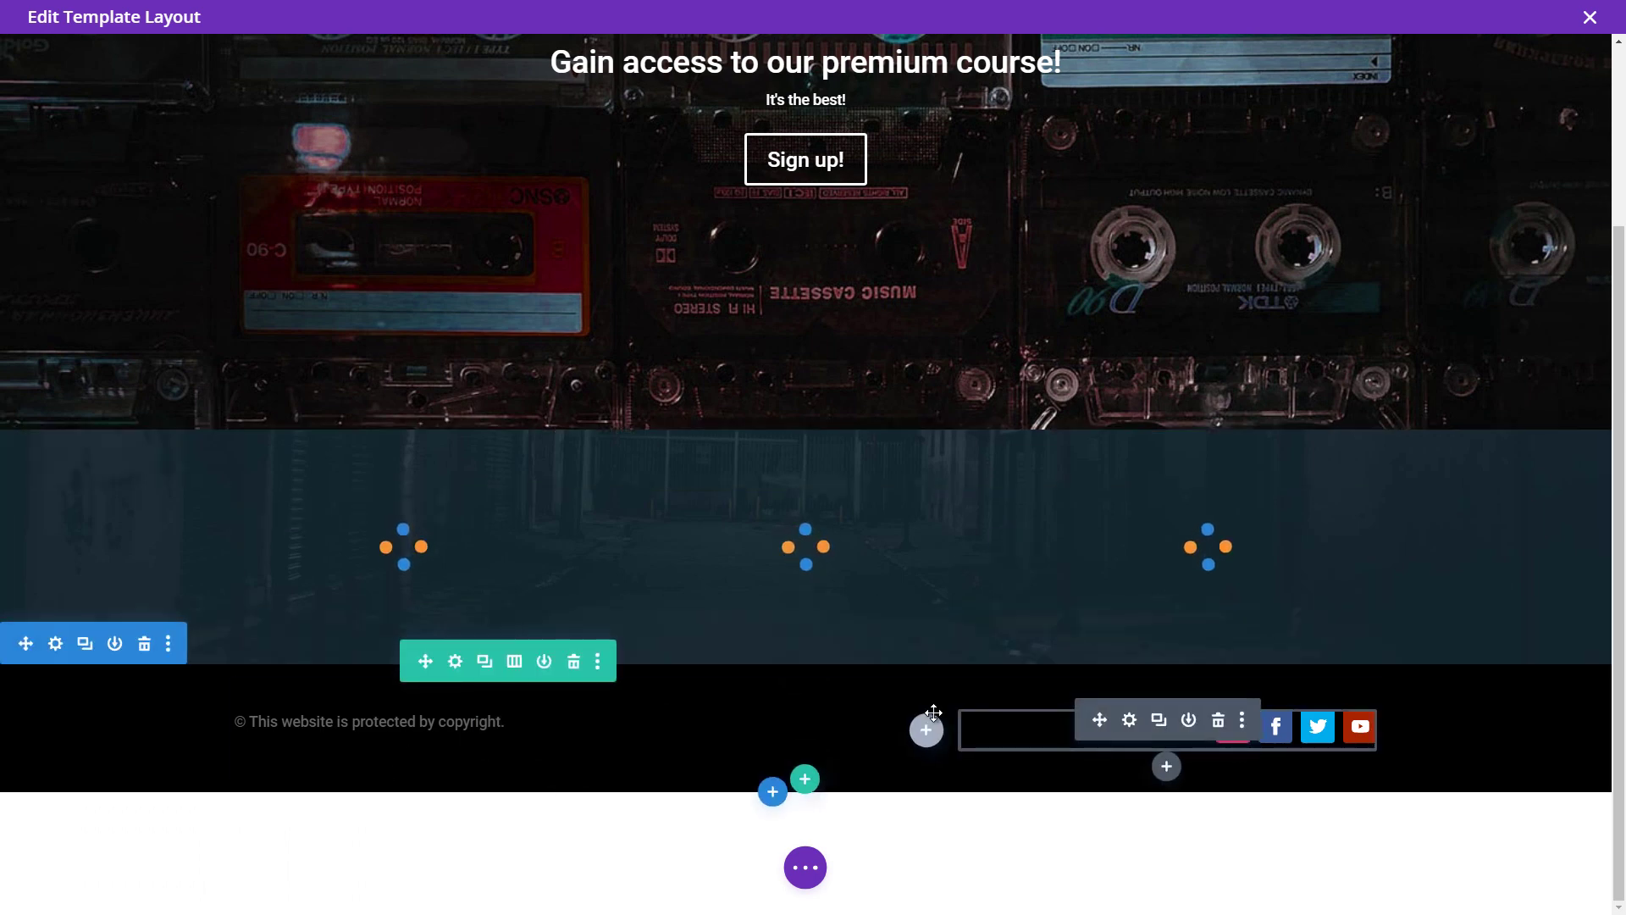
pyautogui.scroll(3, 933, 712)
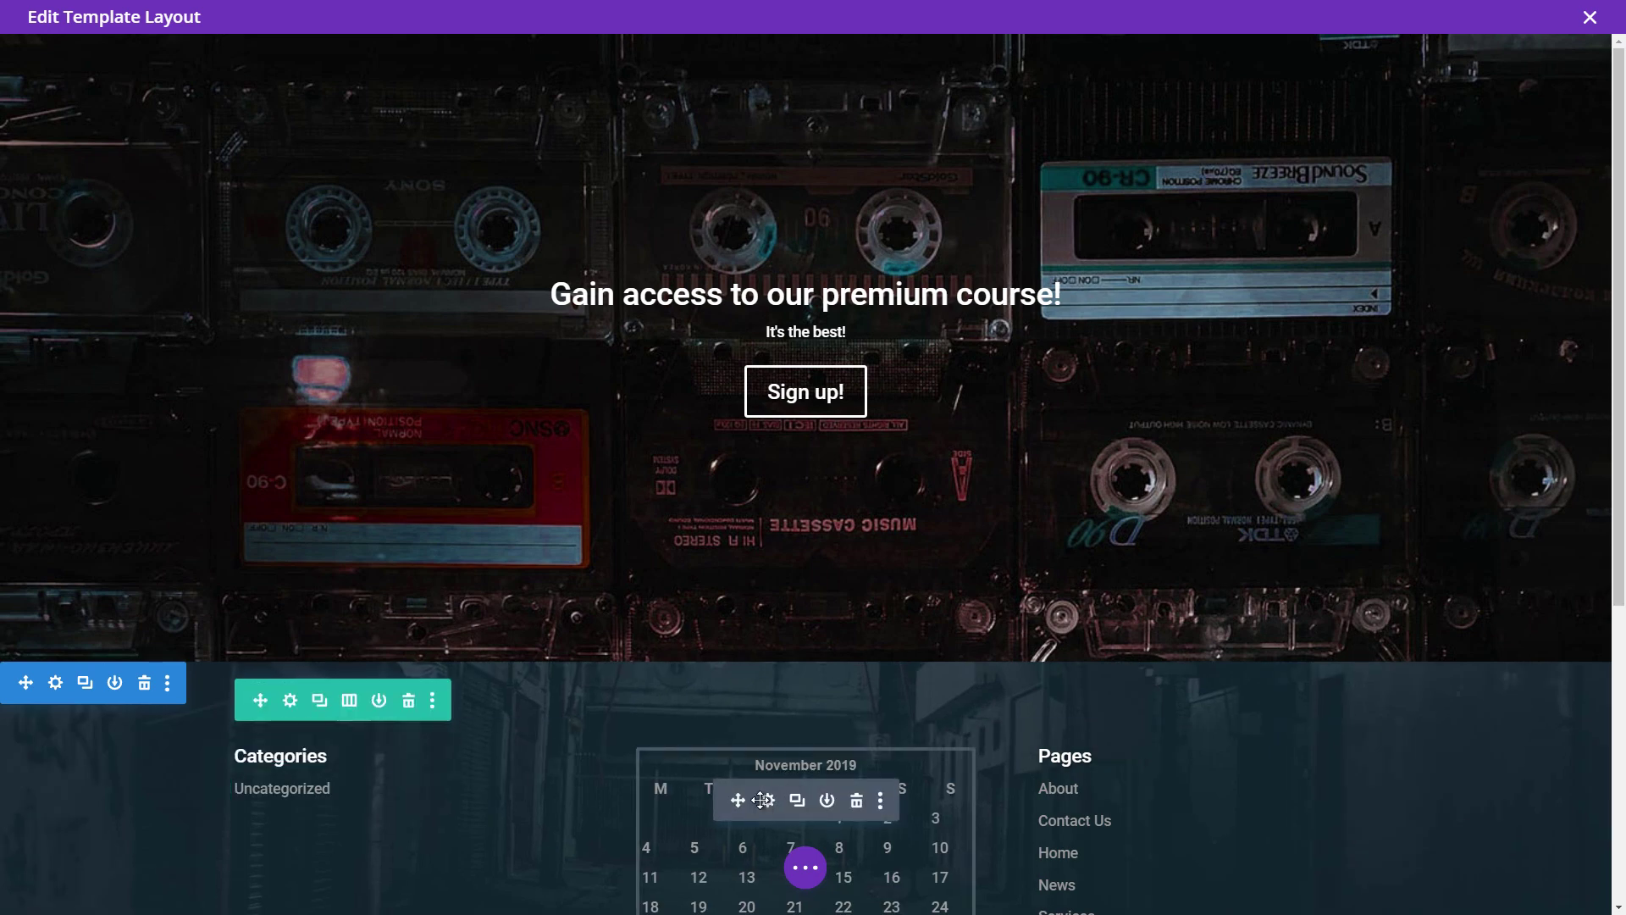
pyautogui.click(763, 800)
pyautogui.click(1181, 426)
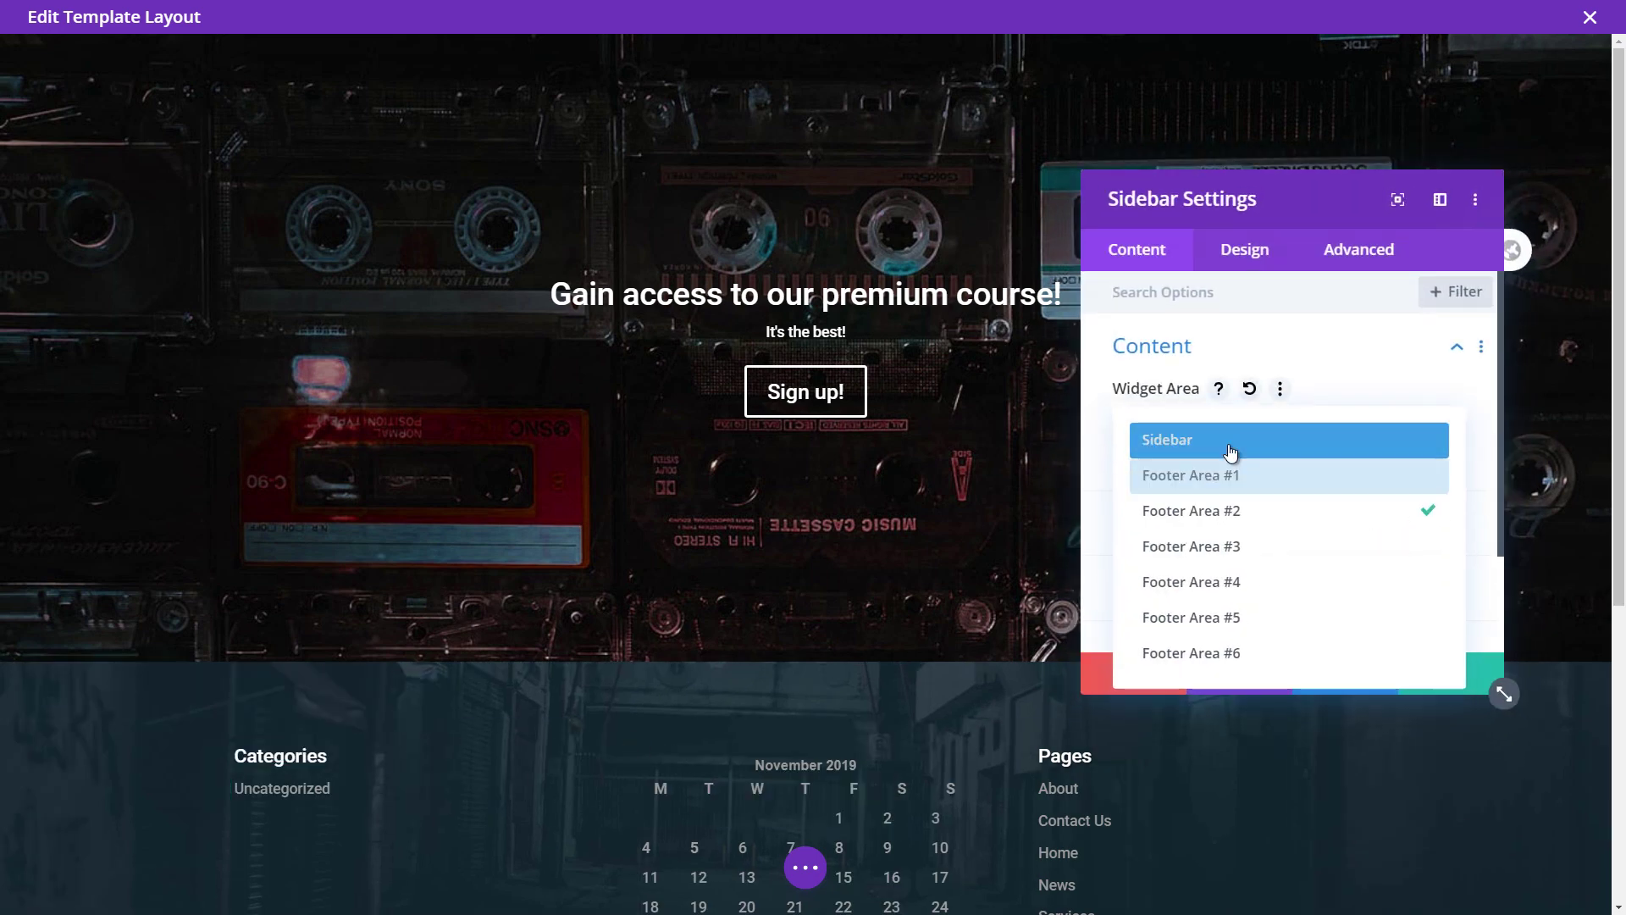
pyautogui.click(1457, 347)
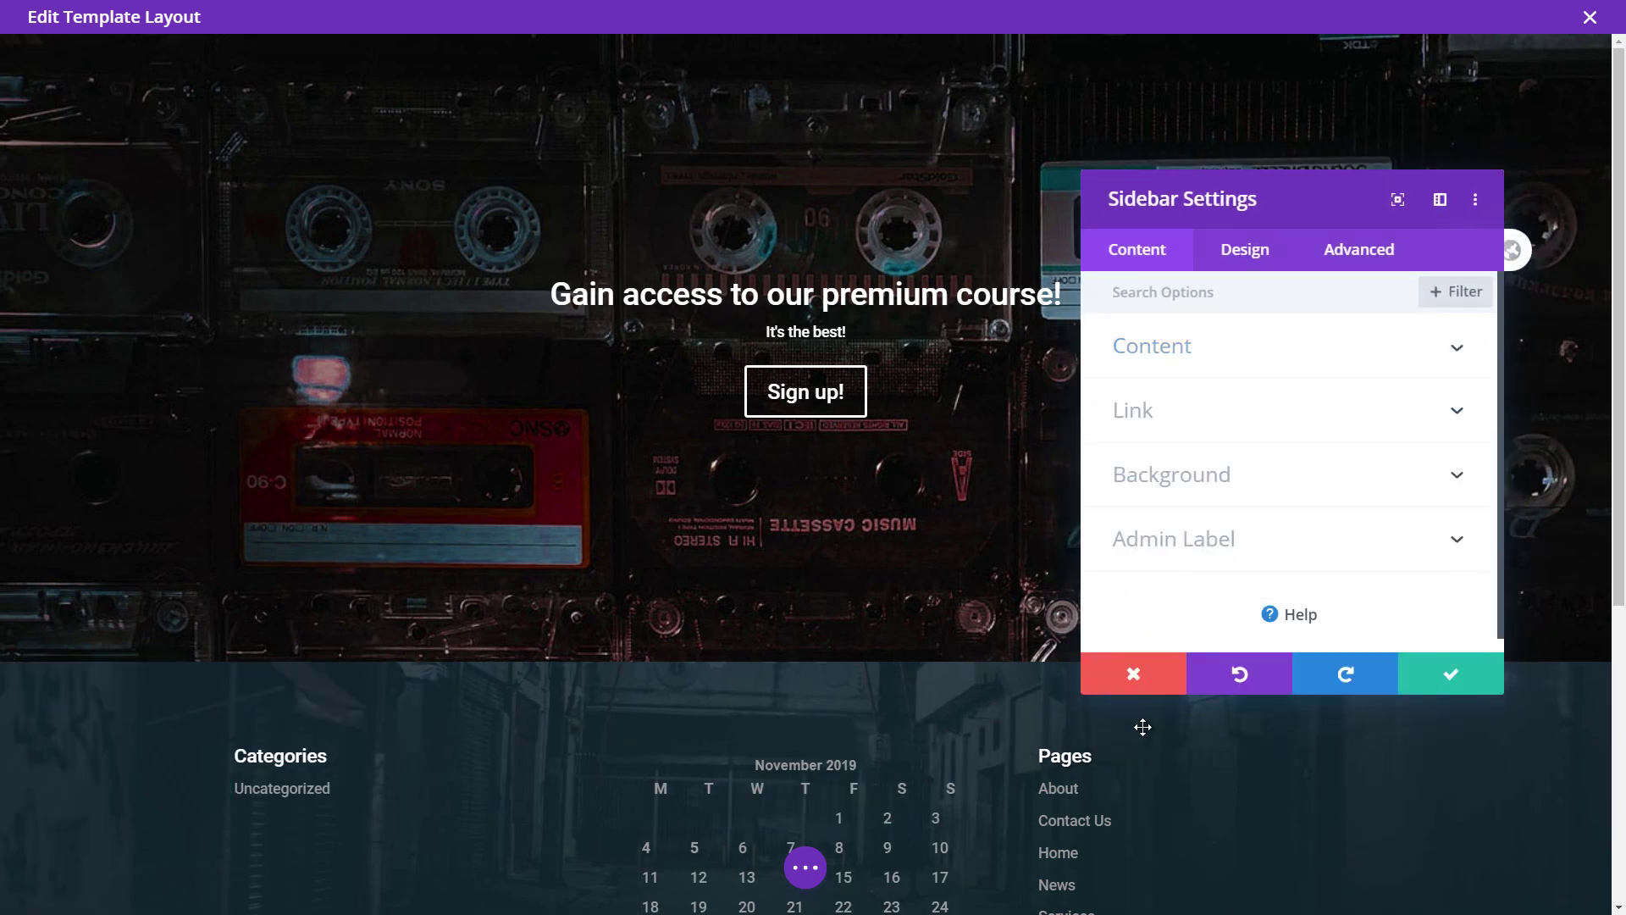
pyautogui.click(1145, 686)
pyautogui.scroll(-5, 762, 618)
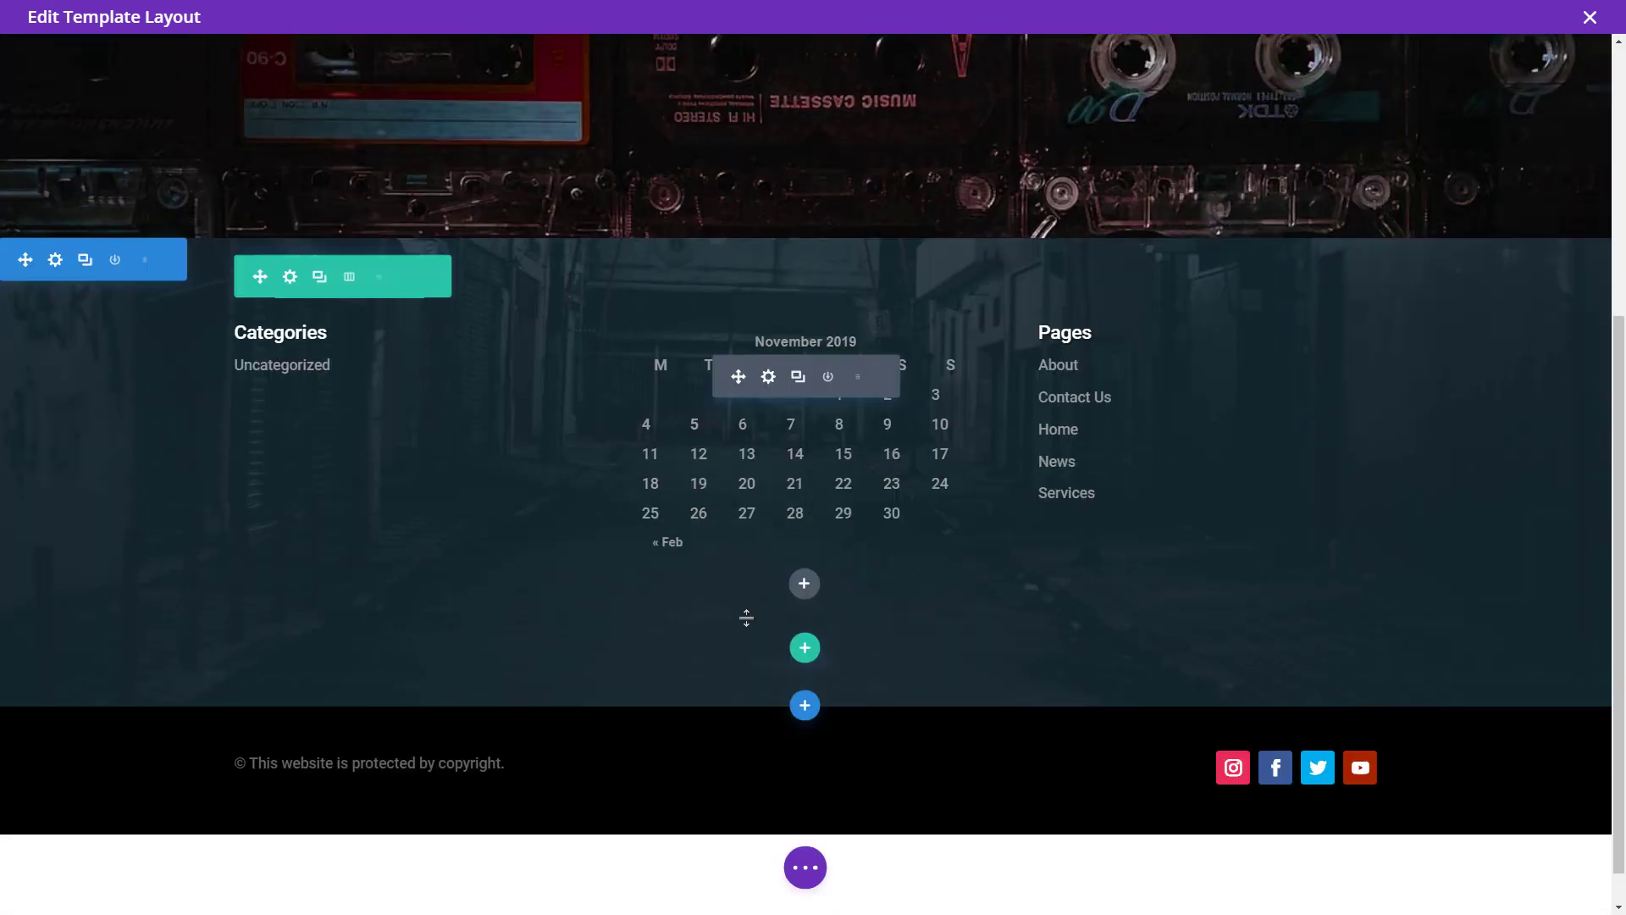
pyautogui.scroll(5, 709, 638)
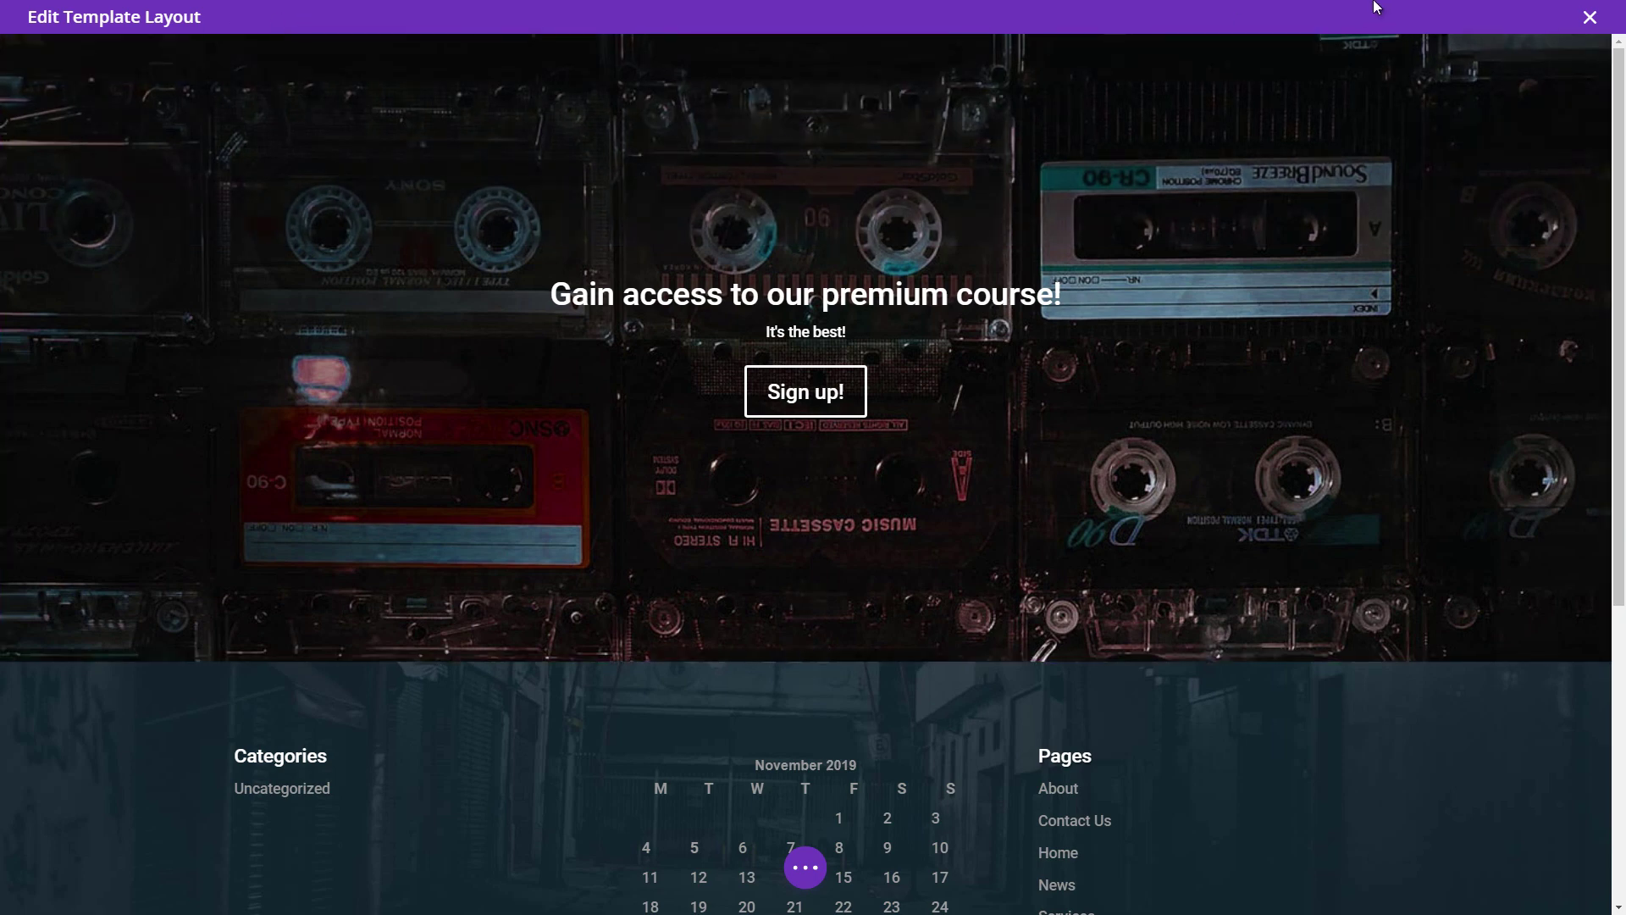
pyautogui.click(1590, 19)
pyautogui.click(743, 564)
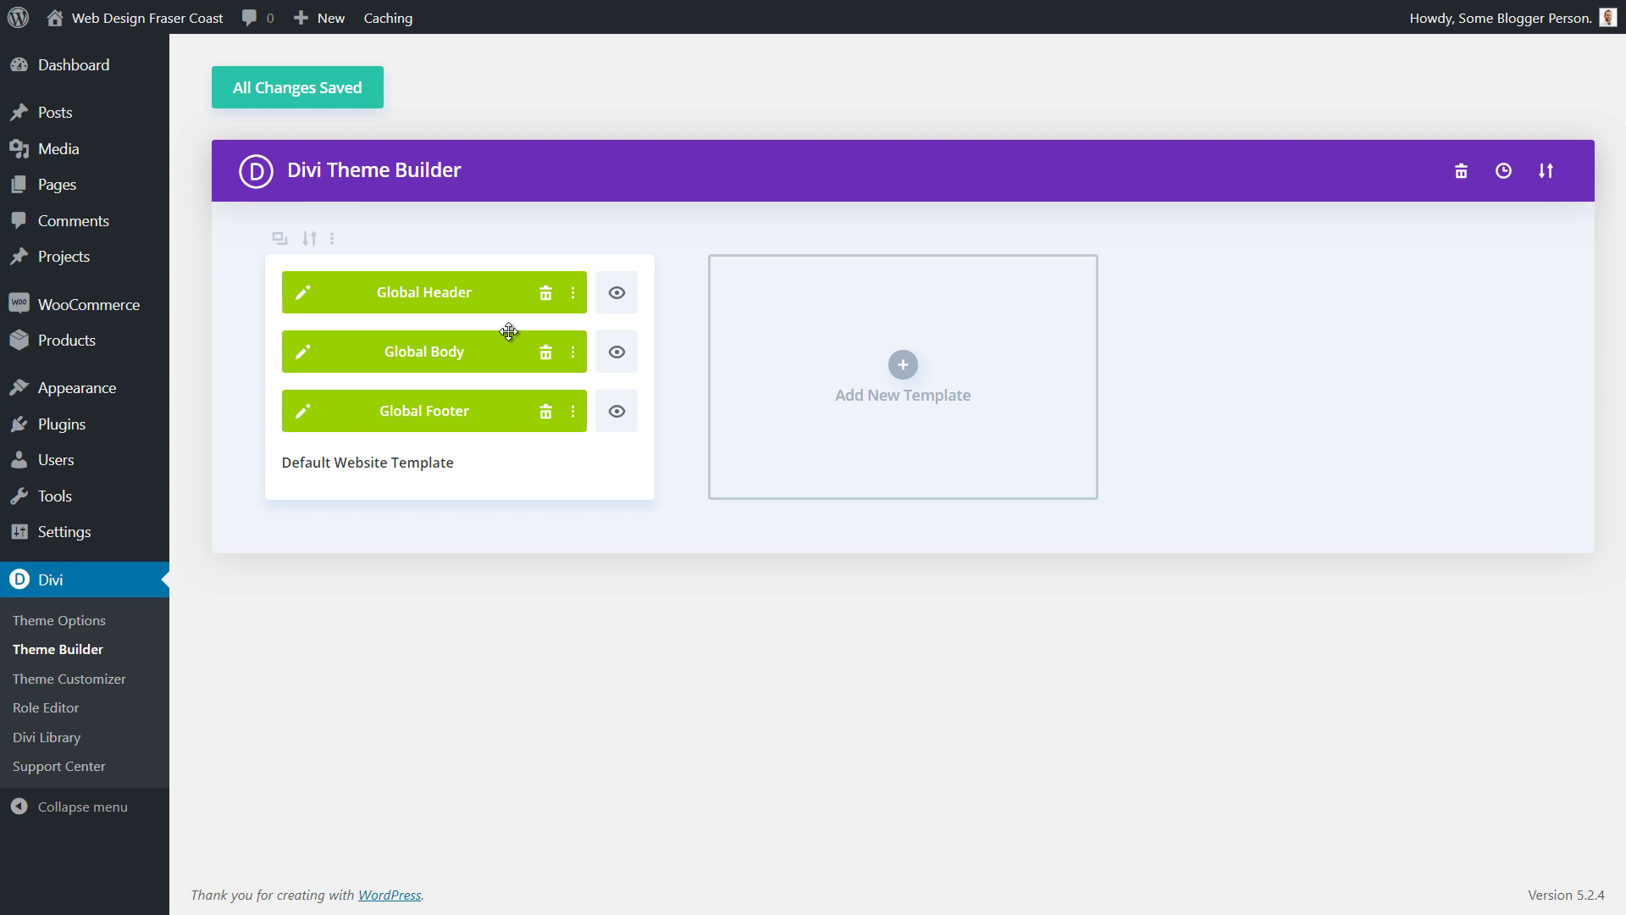
# - Start a new template set to All Pages, then preview the Posts in Specific Categories and Specific Posts options
pyautogui.click(905, 366)
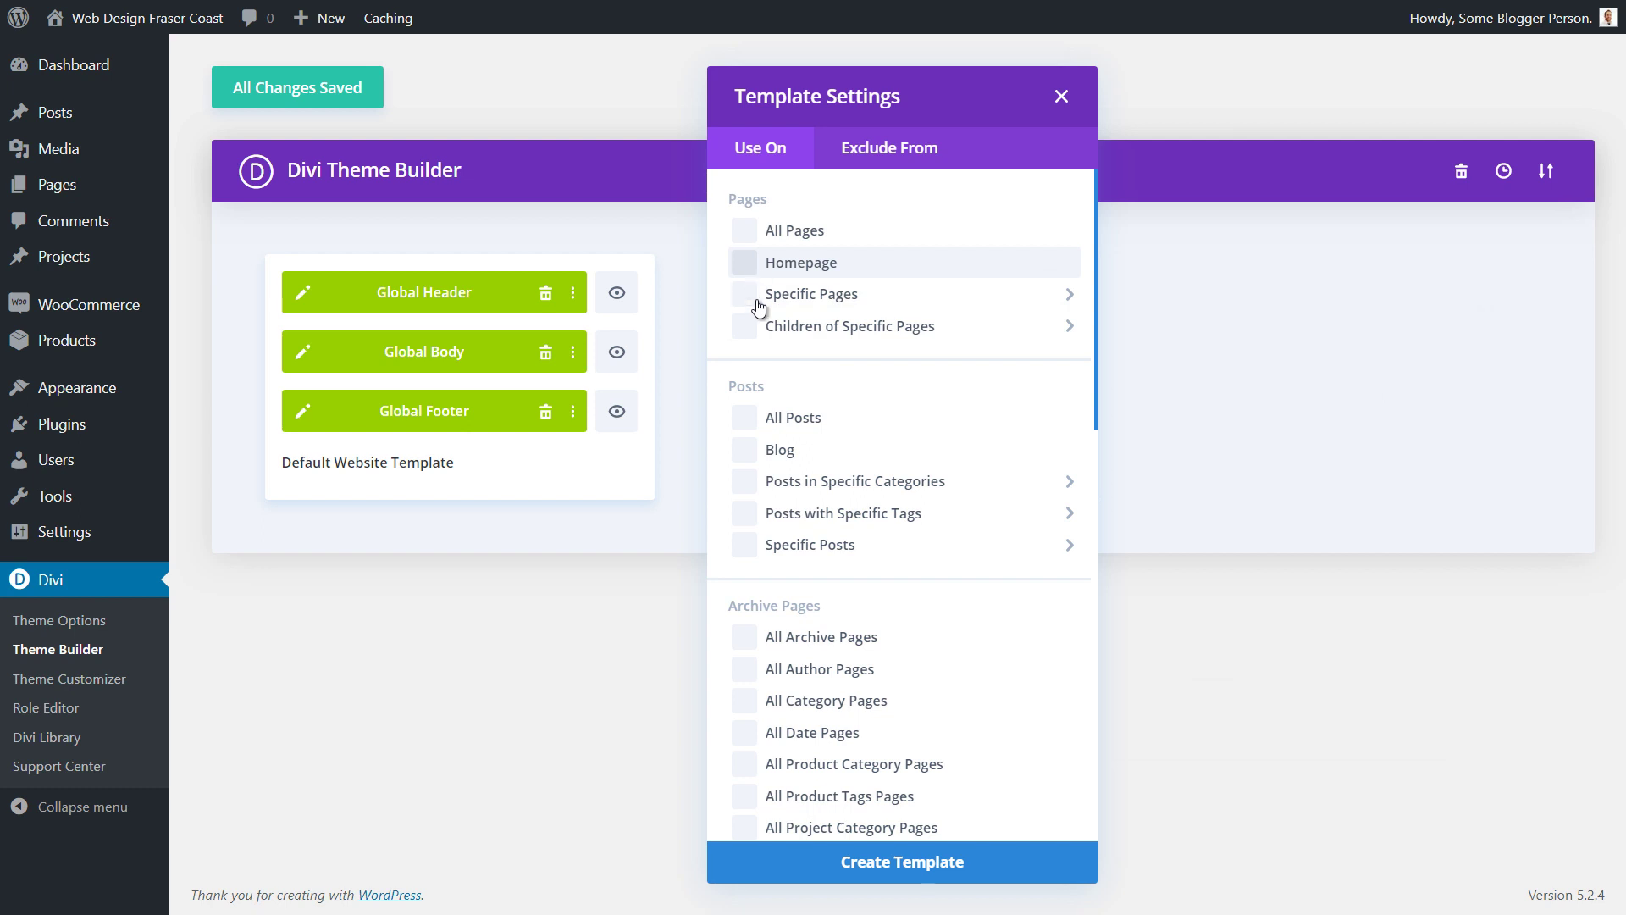
pyautogui.moveTo(762, 298)
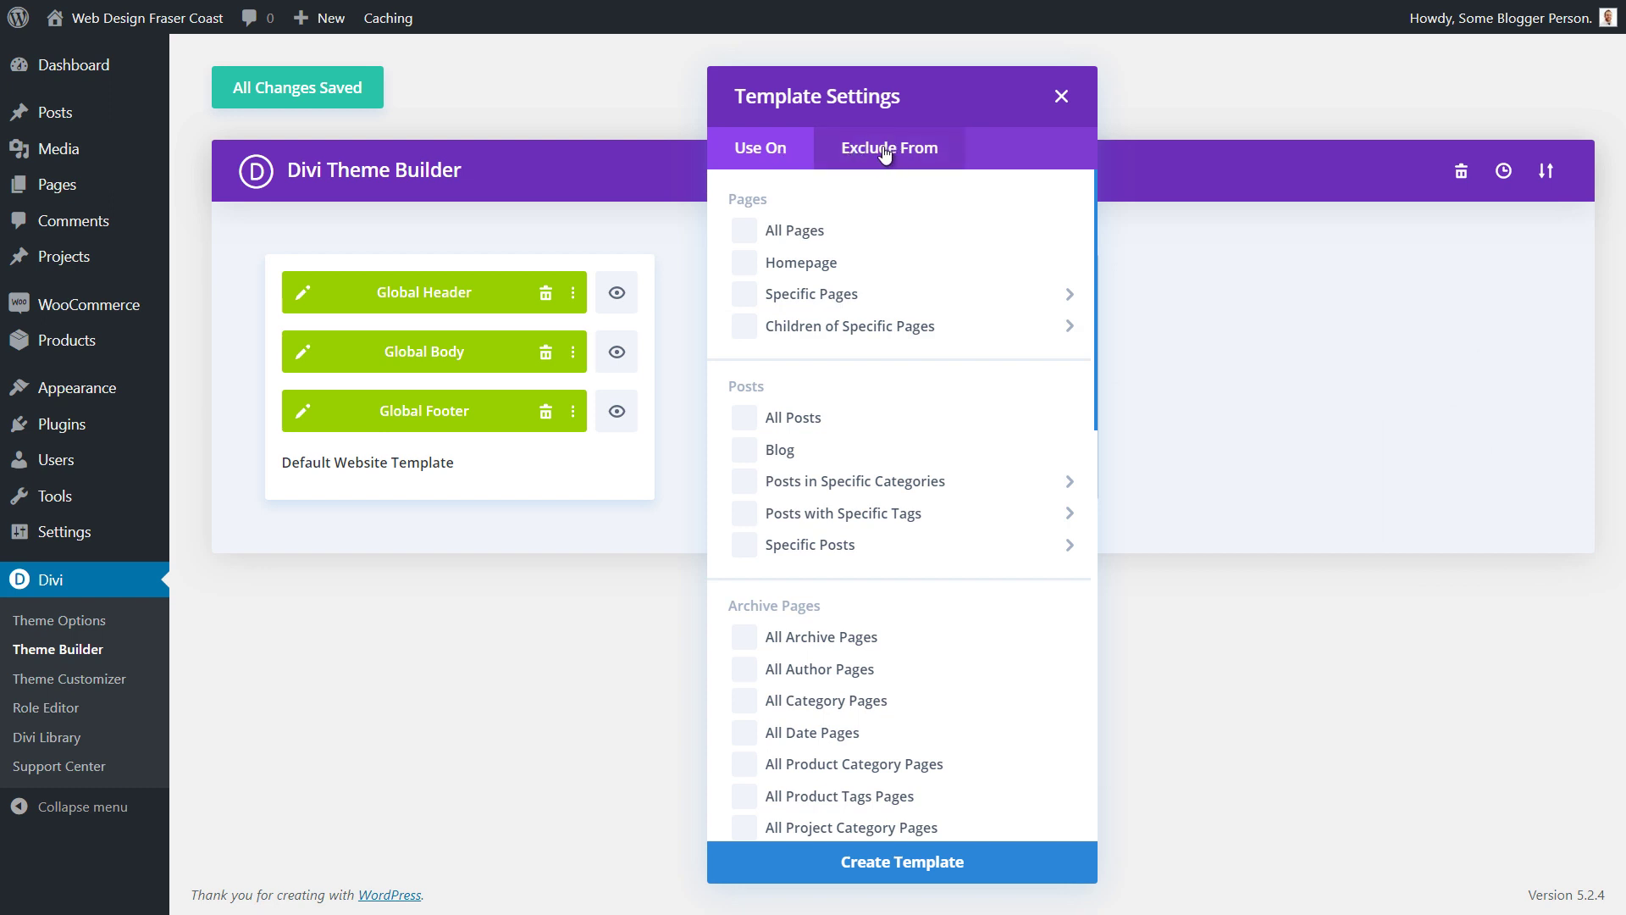
pyautogui.click(745, 229)
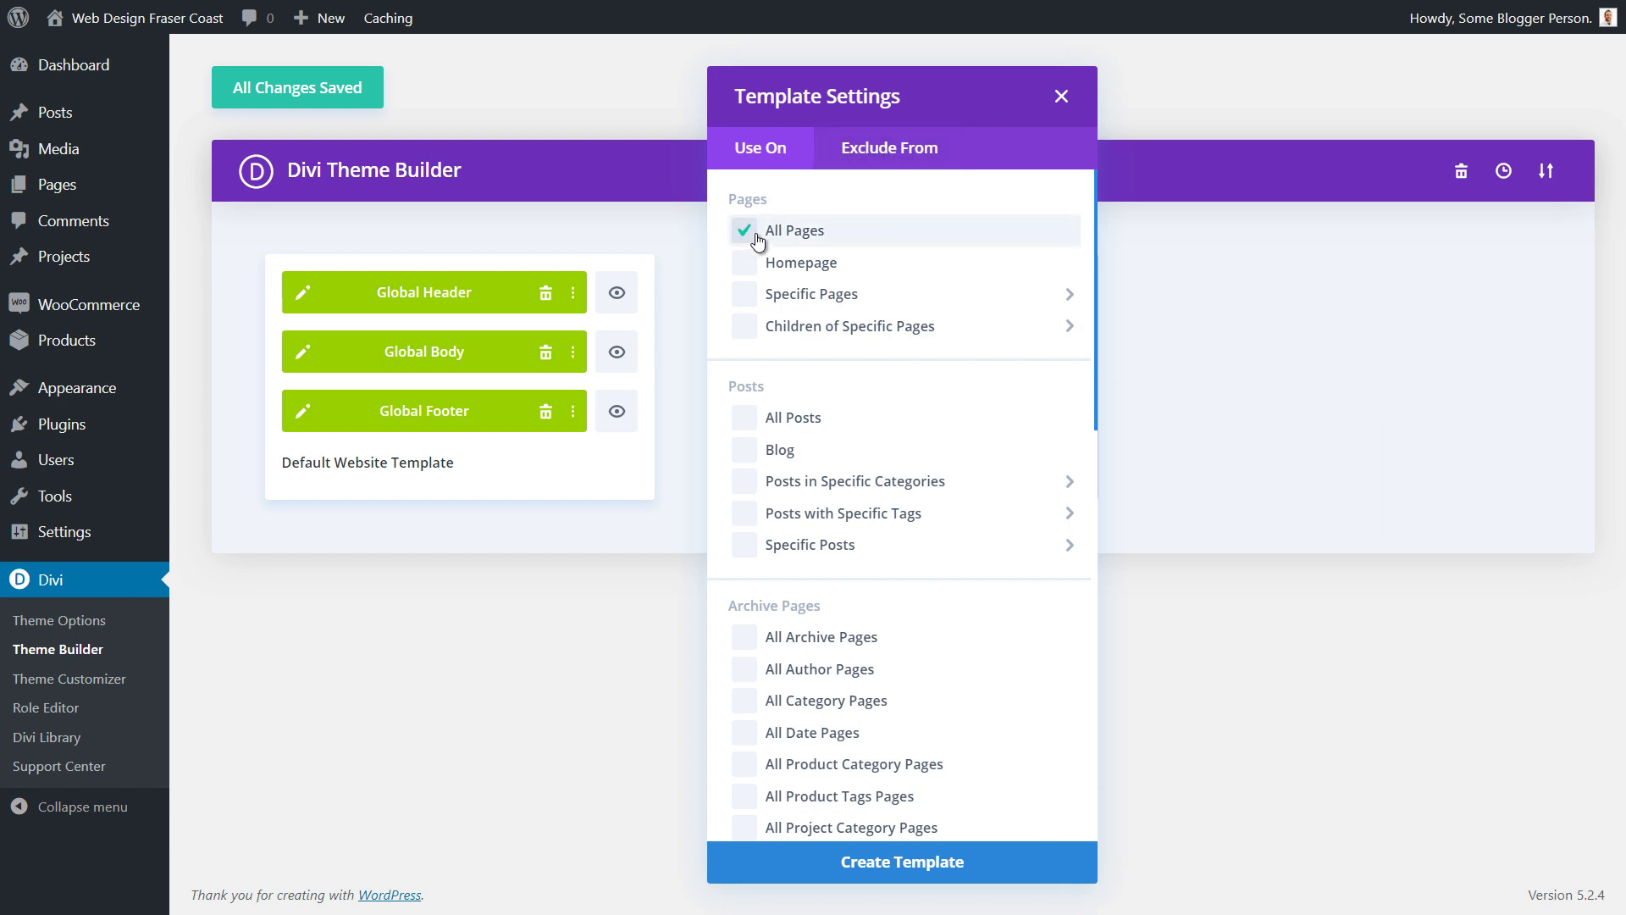
pyautogui.click(873, 163)
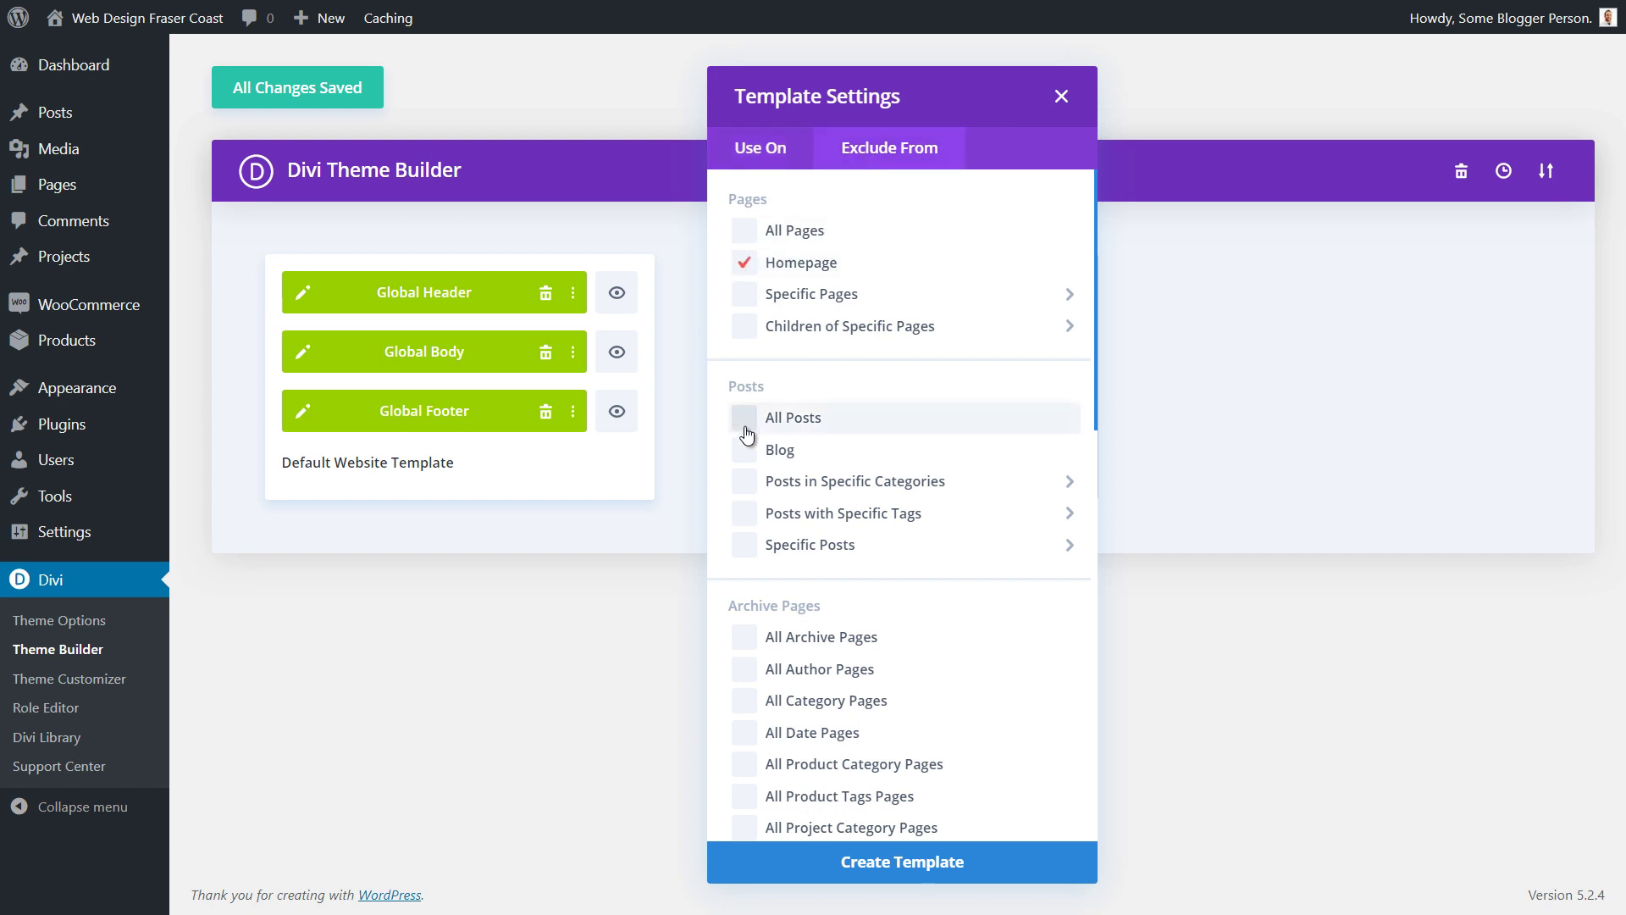
pyautogui.click(763, 153)
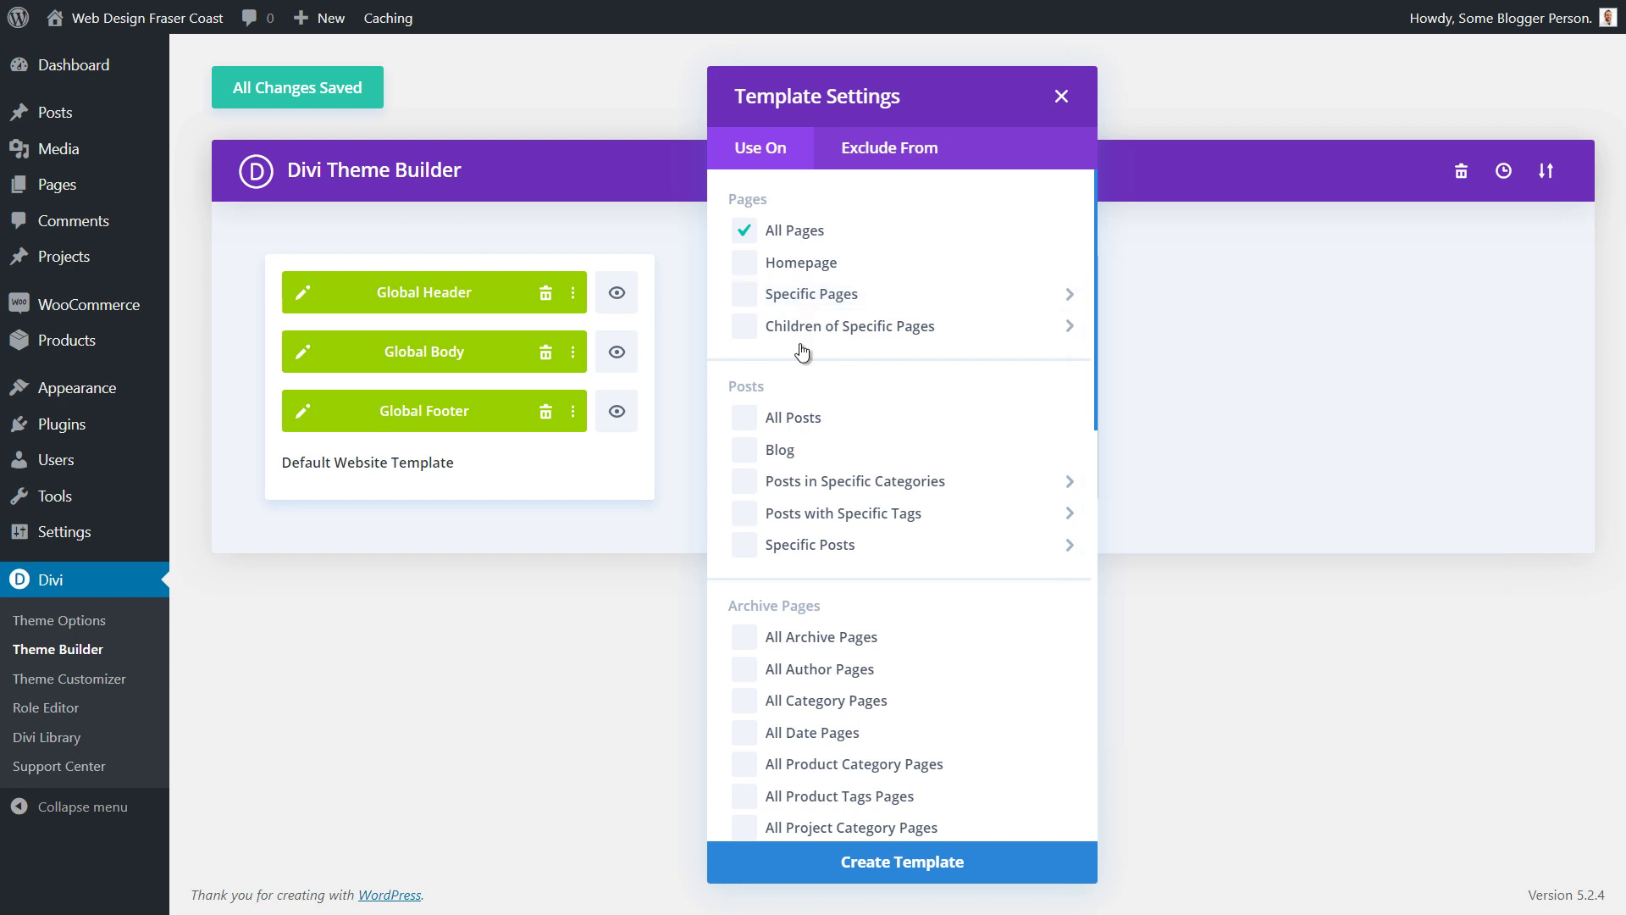
pyautogui.moveTo(803, 336)
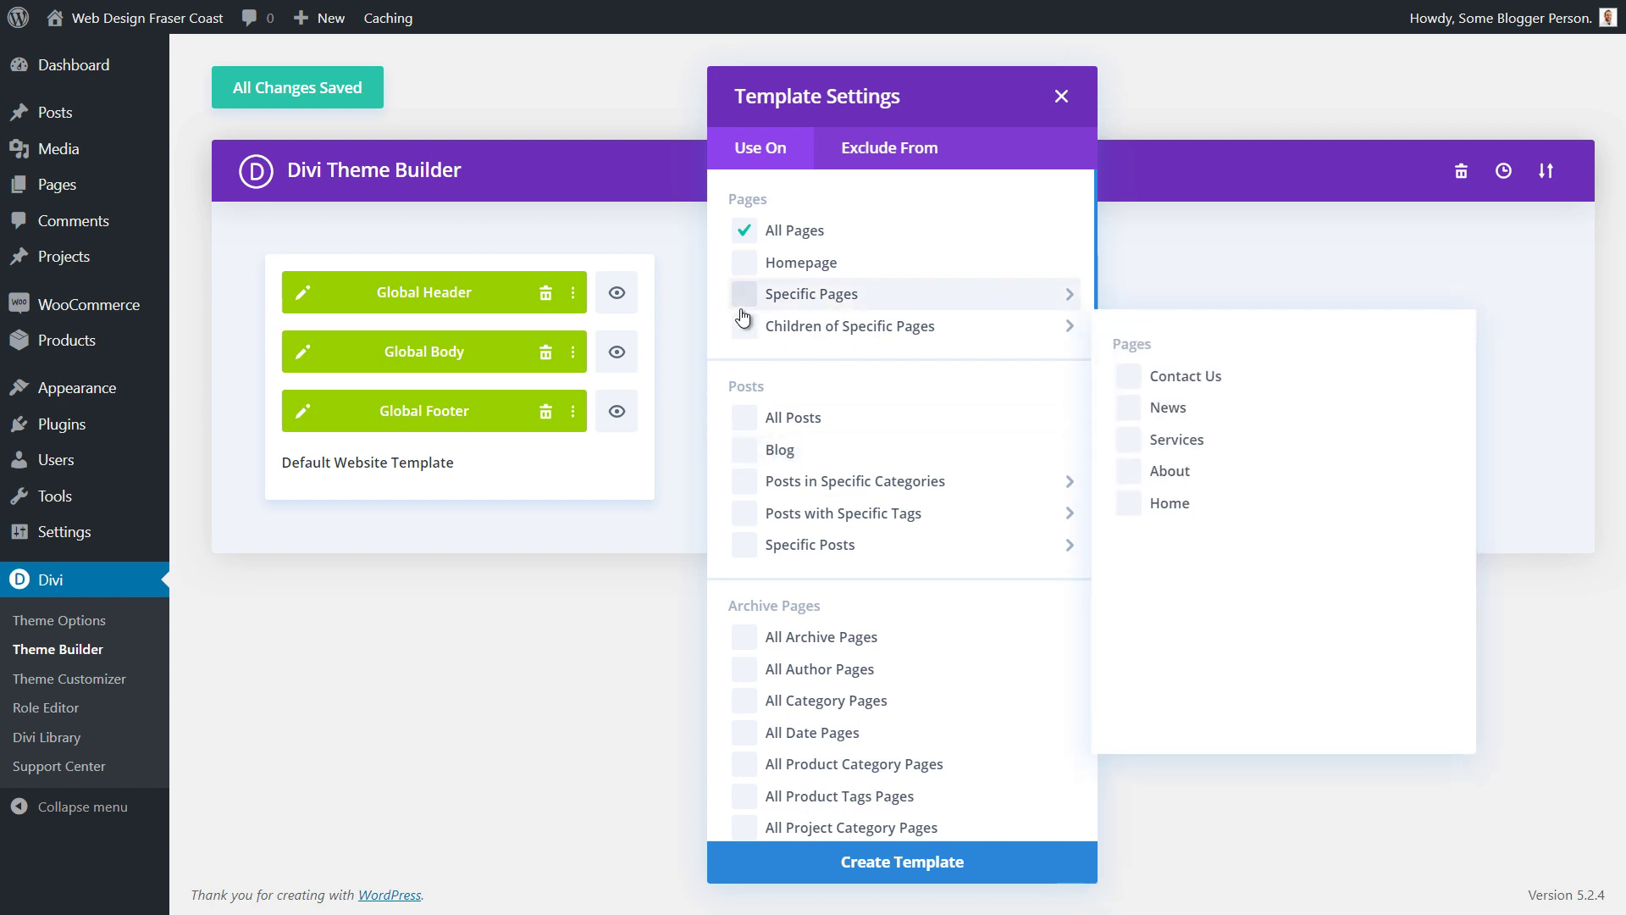
pyautogui.moveTo(745, 476)
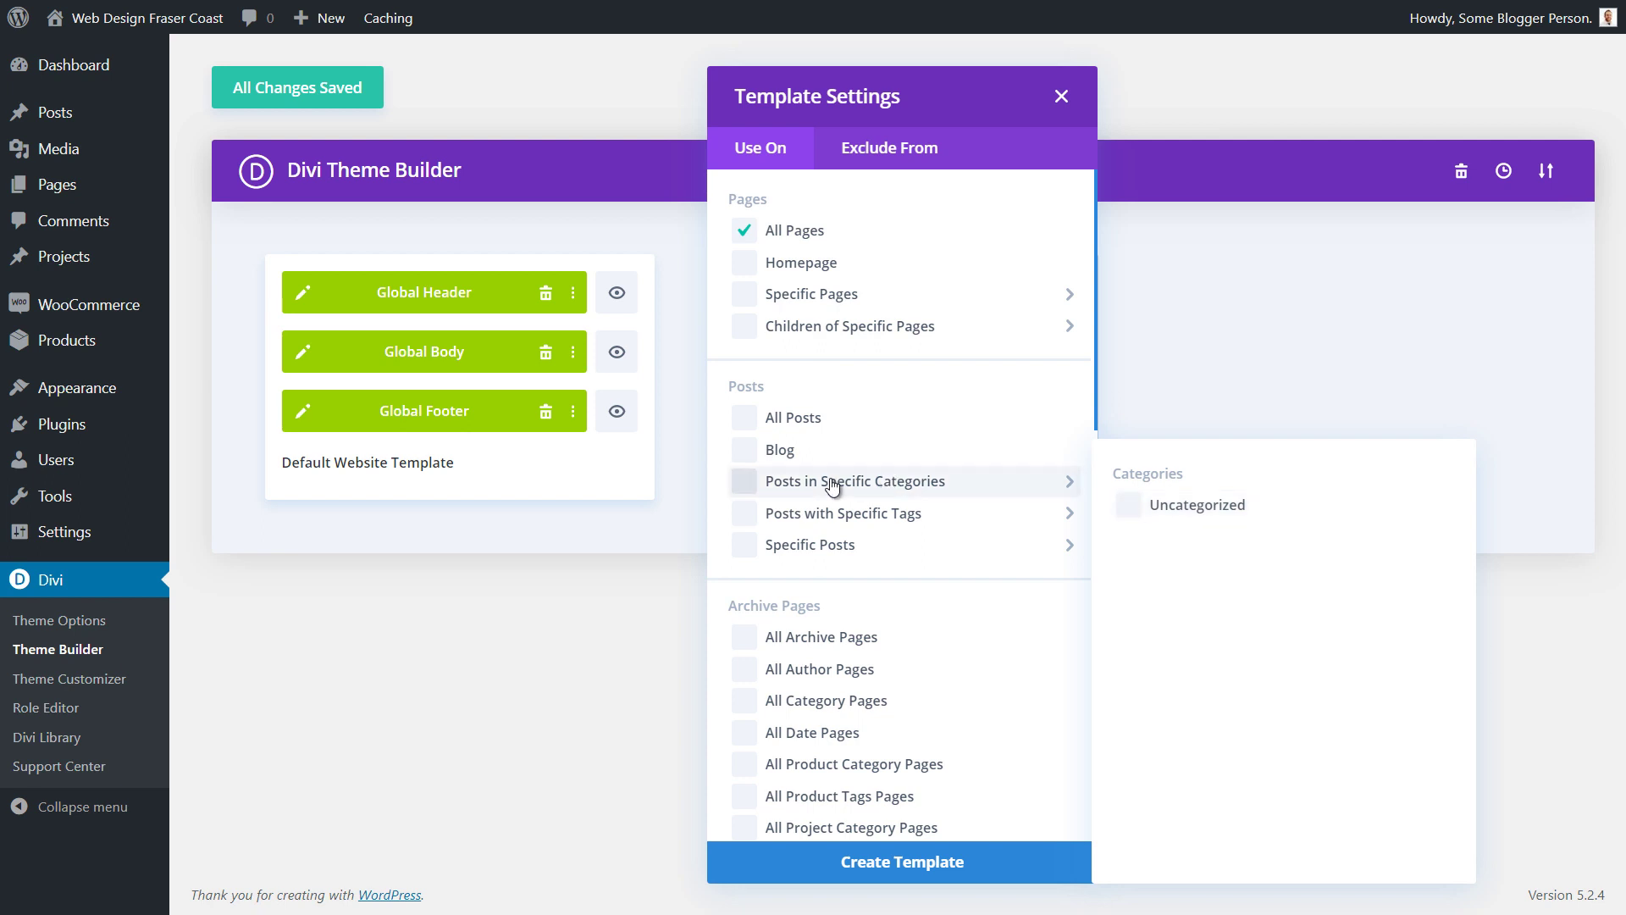
pyautogui.moveTo(792, 555)
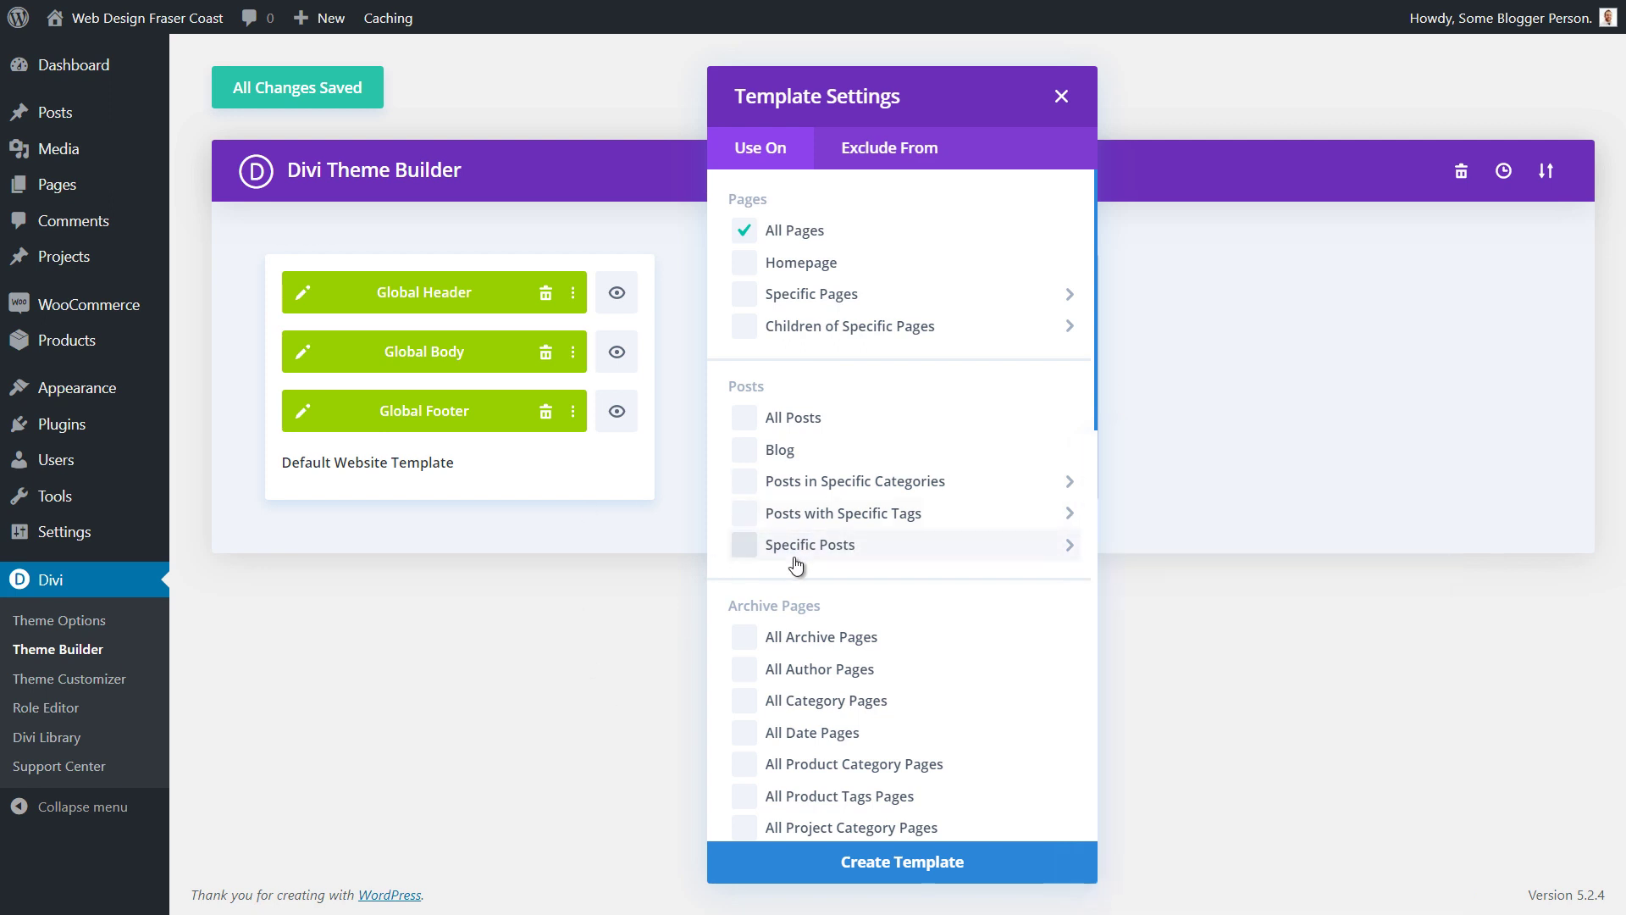
pyautogui.scroll(-2, 796, 560)
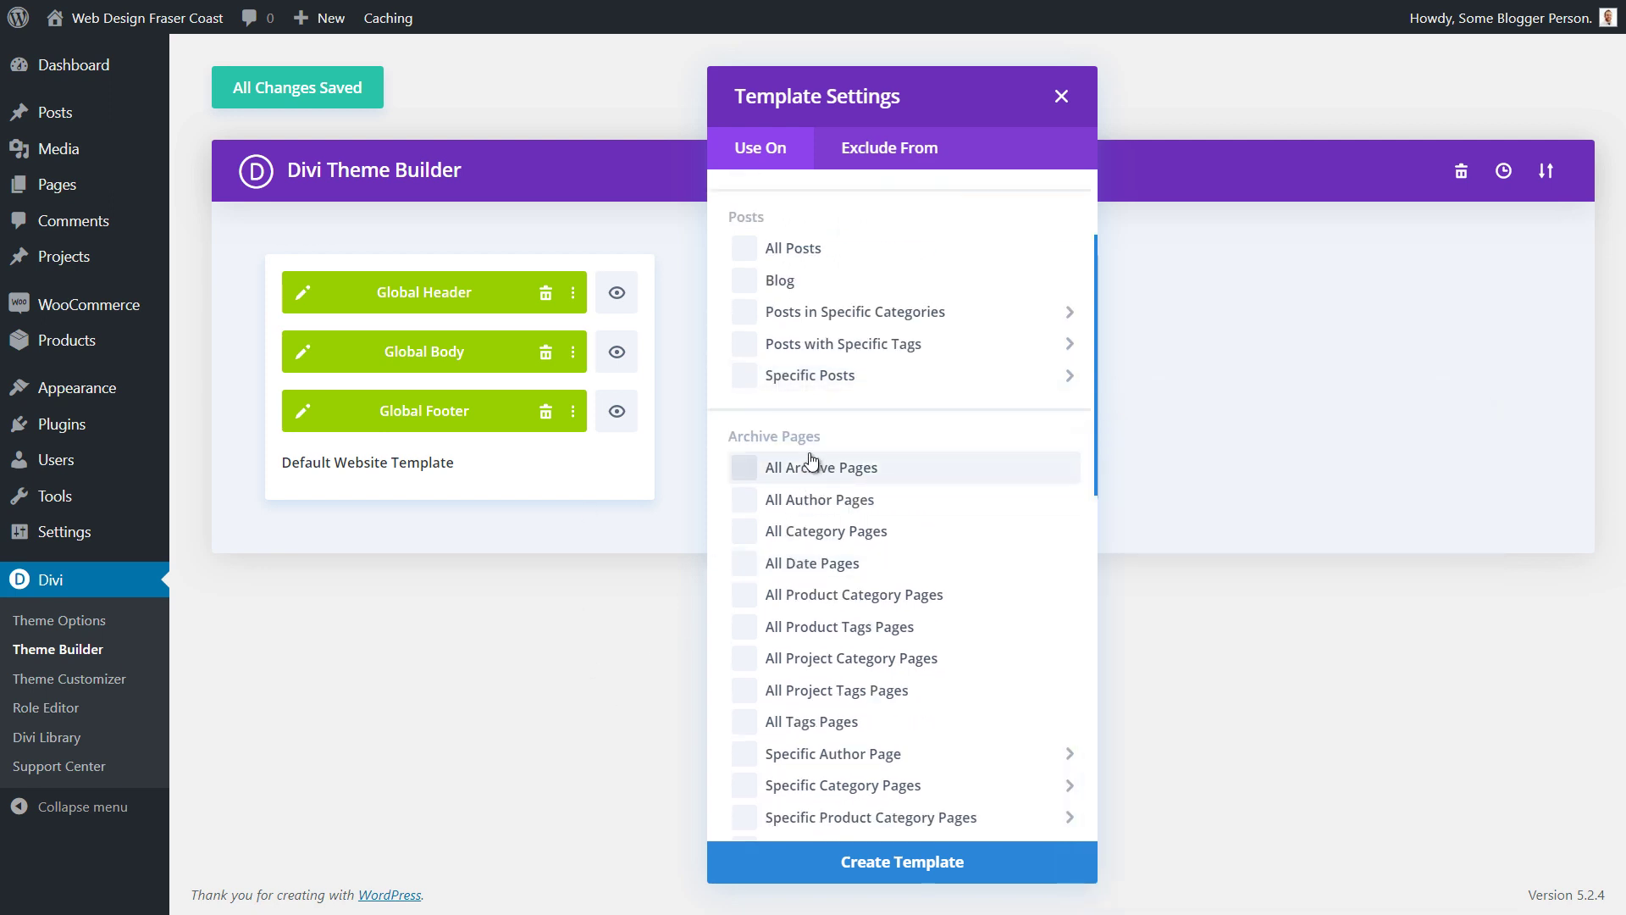
pyautogui.scroll(-2, 815, 441)
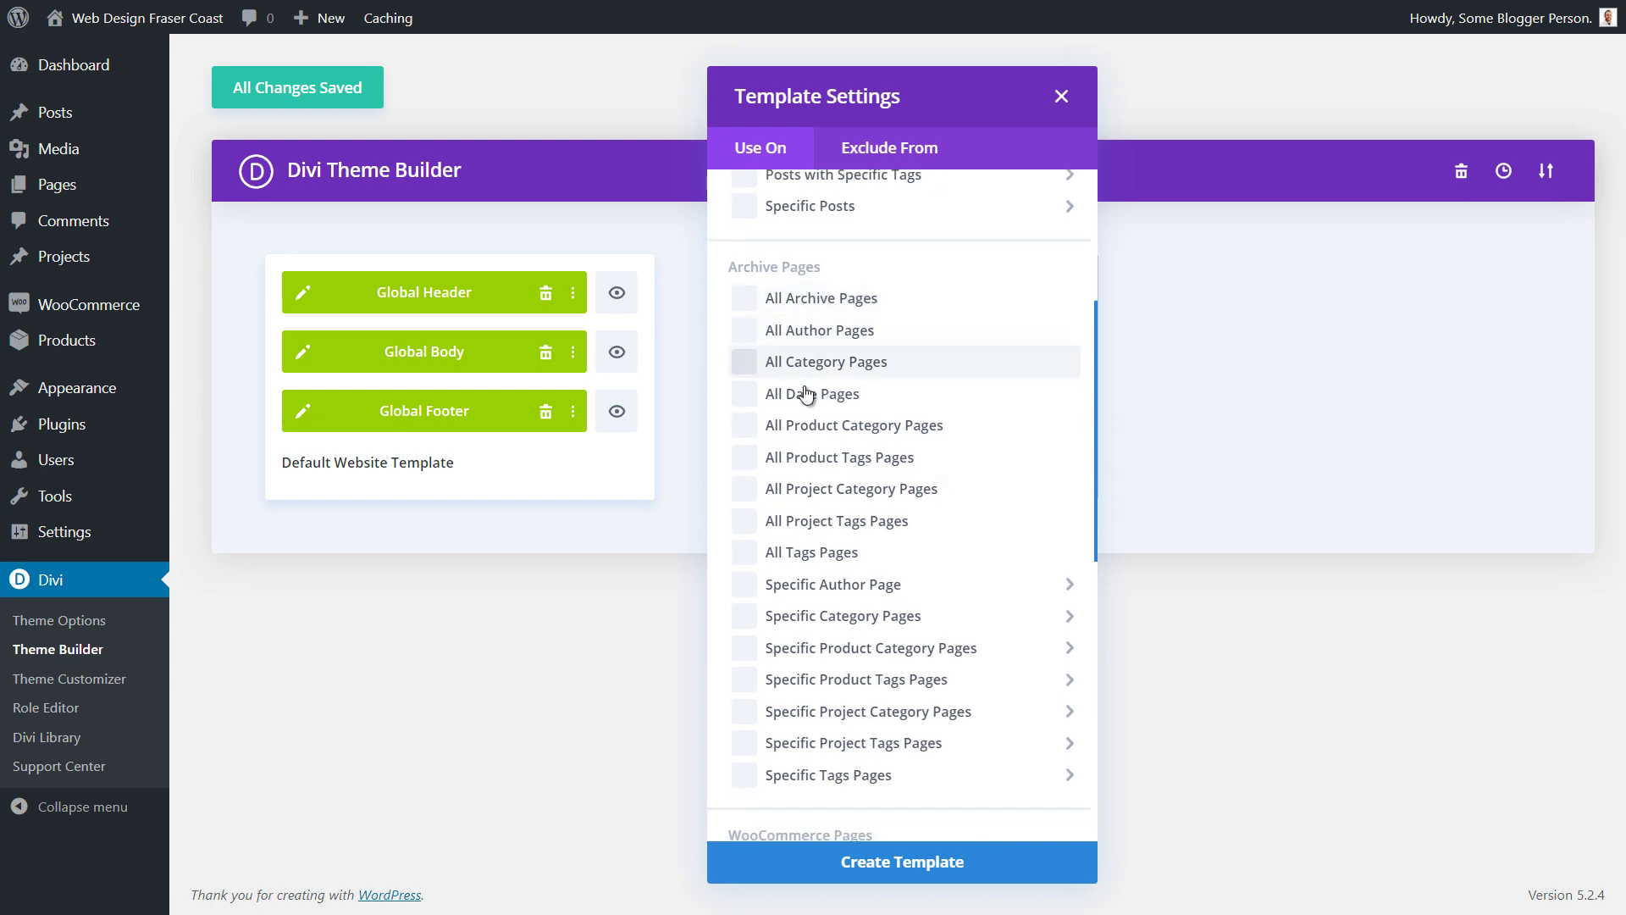
pyautogui.scroll(-2, 842, 616)
pyautogui.moveTo(842, 620)
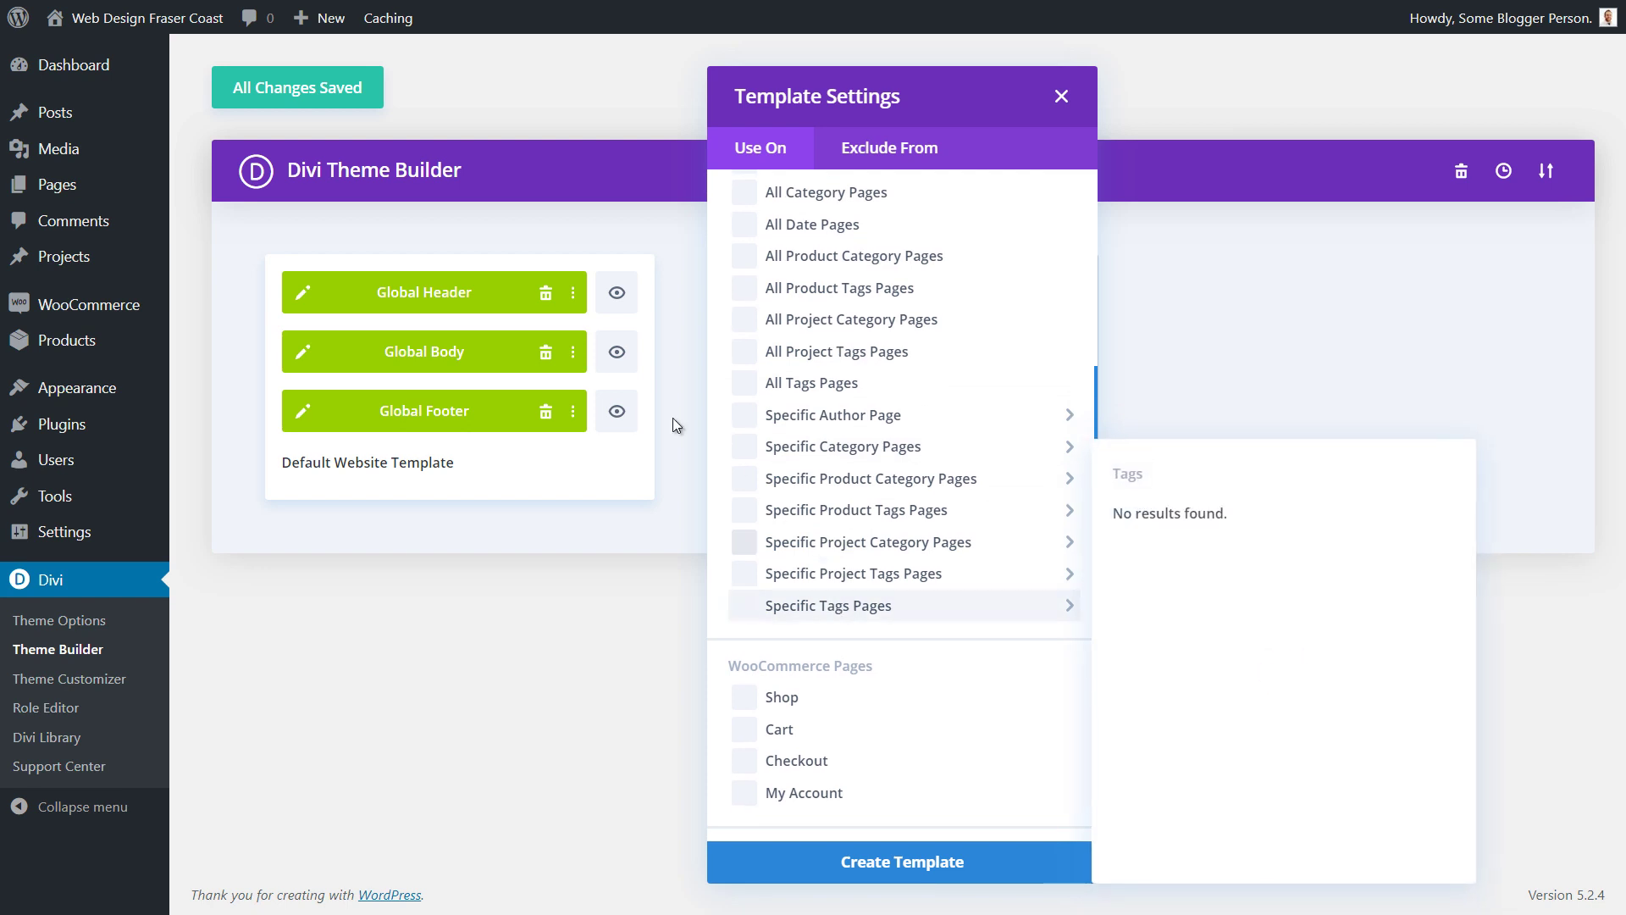
pyautogui.moveTo(914, 577)
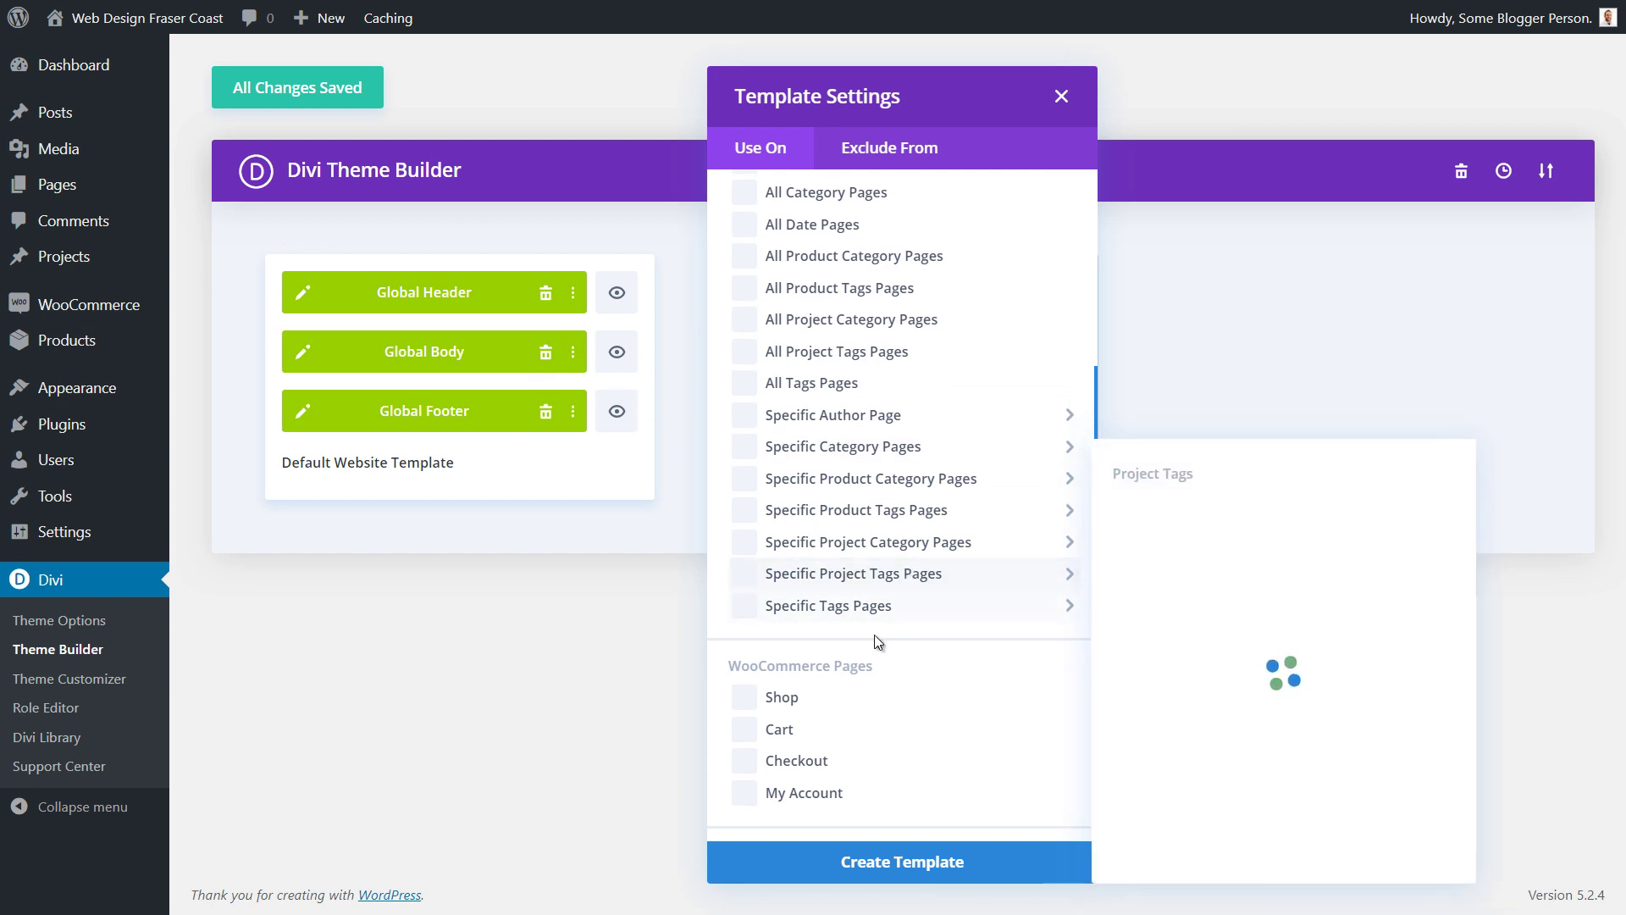
pyautogui.scroll(-2, 875, 633)
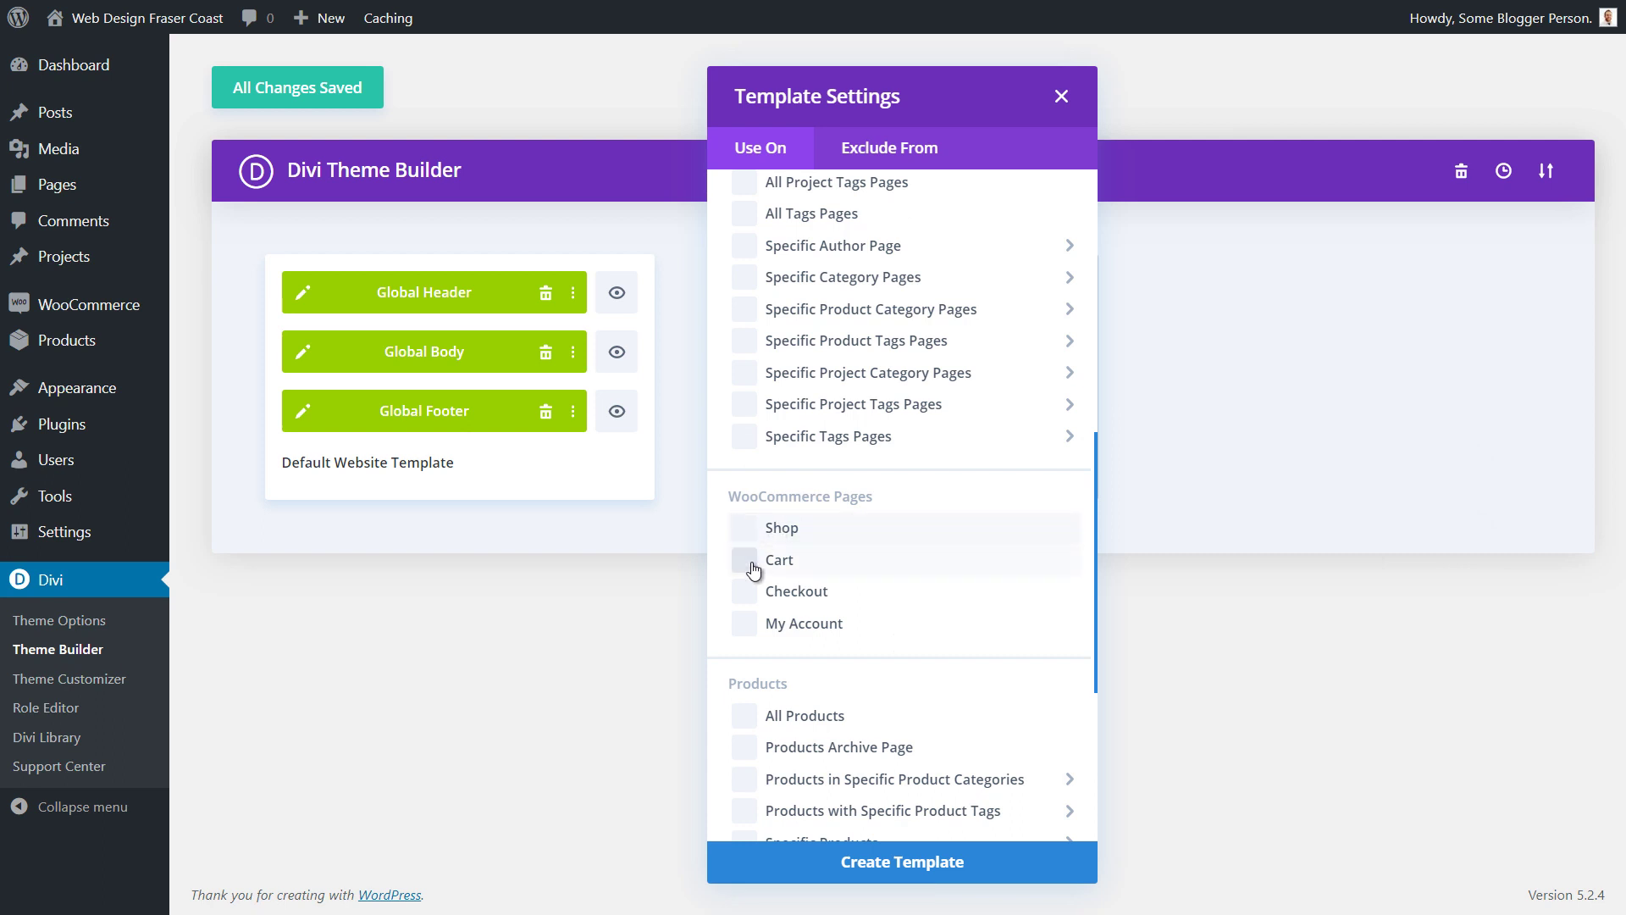
pyautogui.scroll(-1, 913, 553)
pyautogui.scroll(-2, 913, 553)
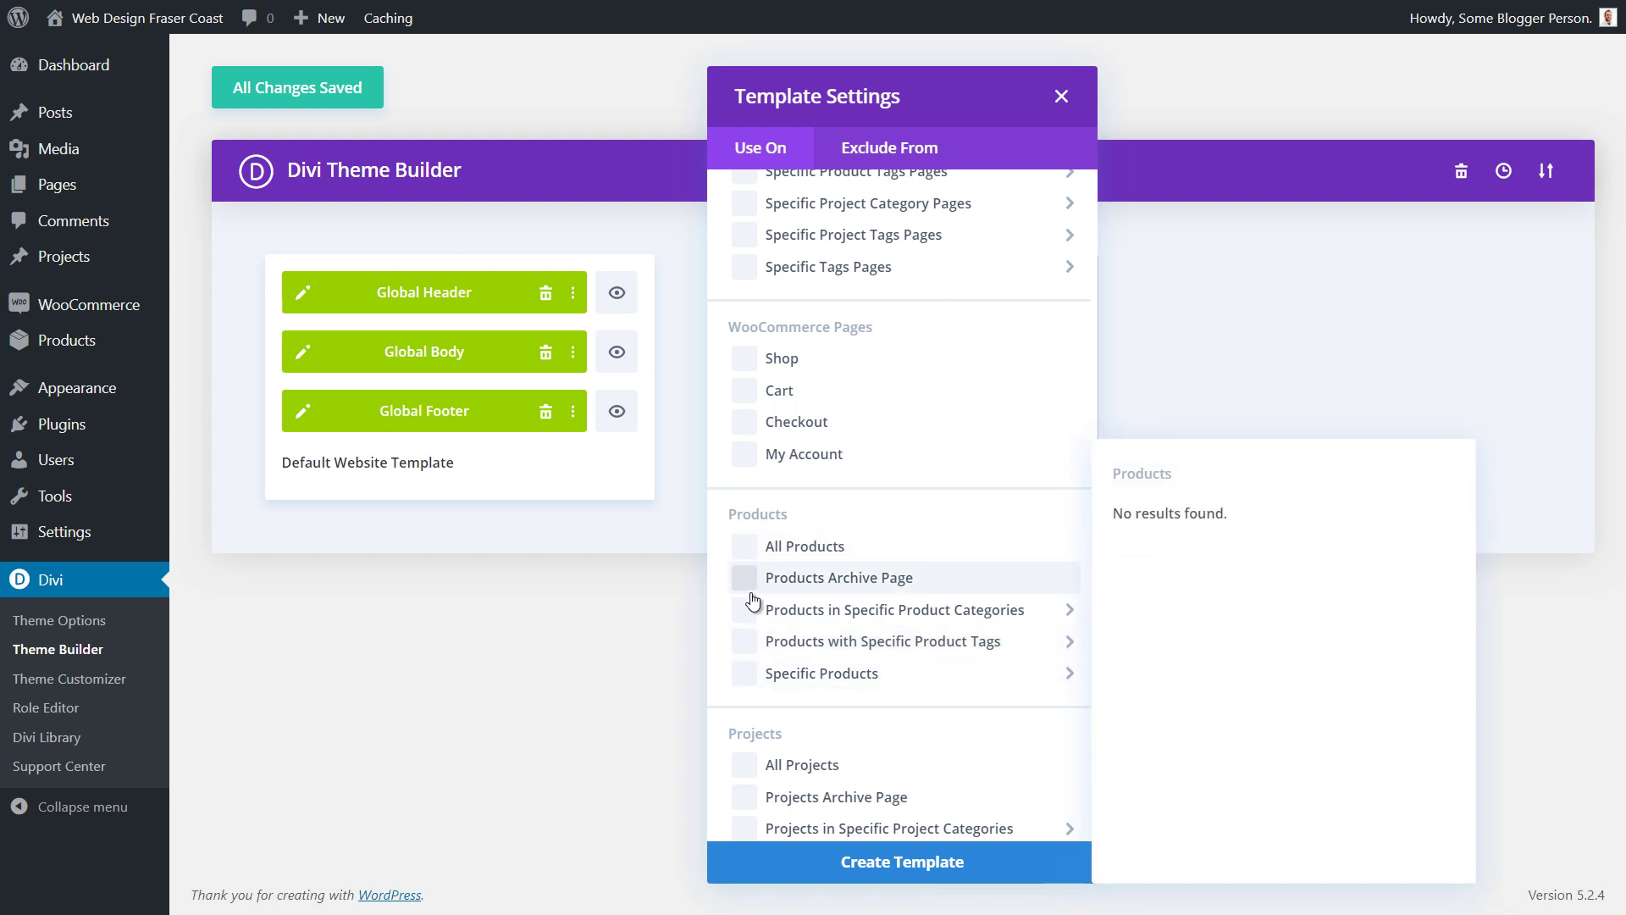
pyautogui.scroll(-3, 750, 678)
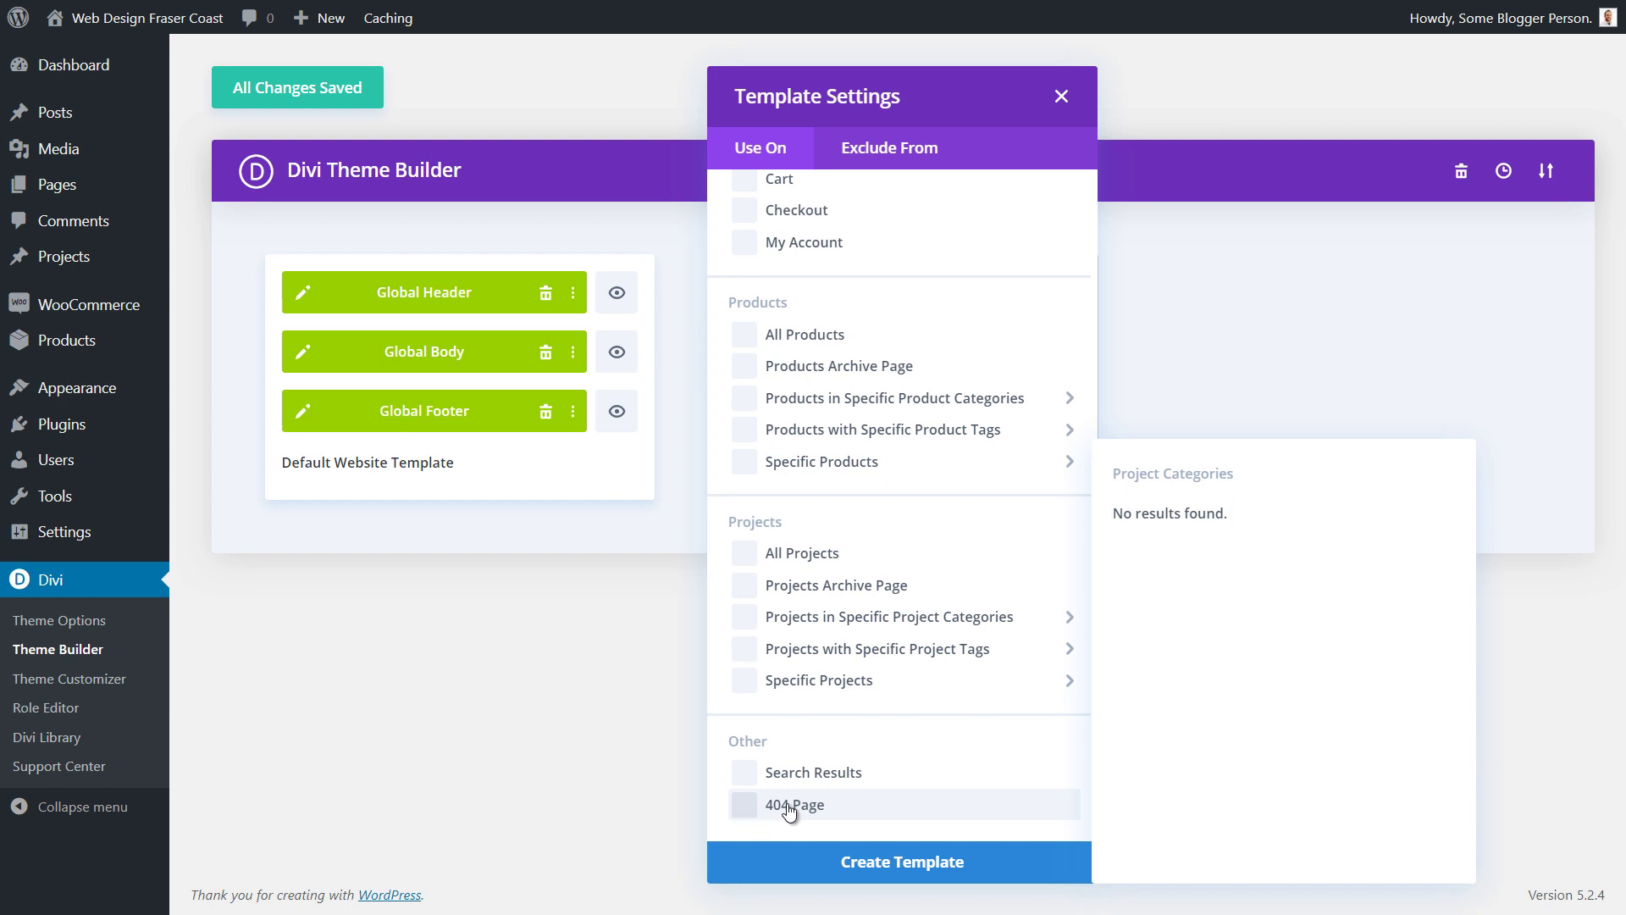
pyautogui.scroll(10, 789, 809)
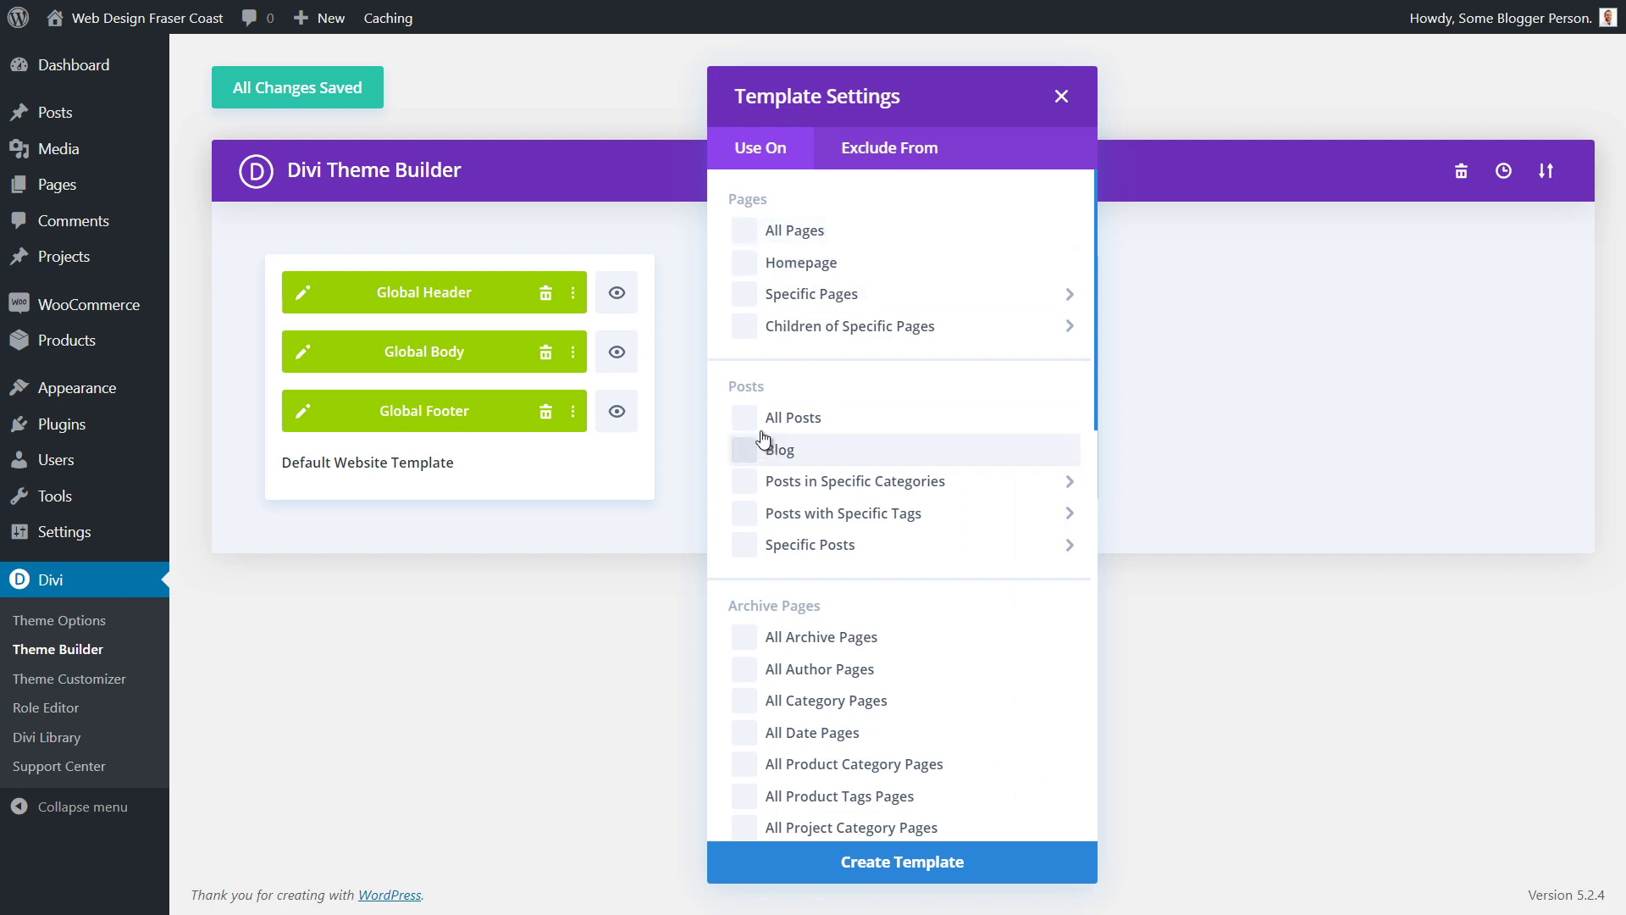
# - Create an All Posts template and give it its own custom body
pyautogui.click(756, 420)
pyautogui.click(1025, 864)
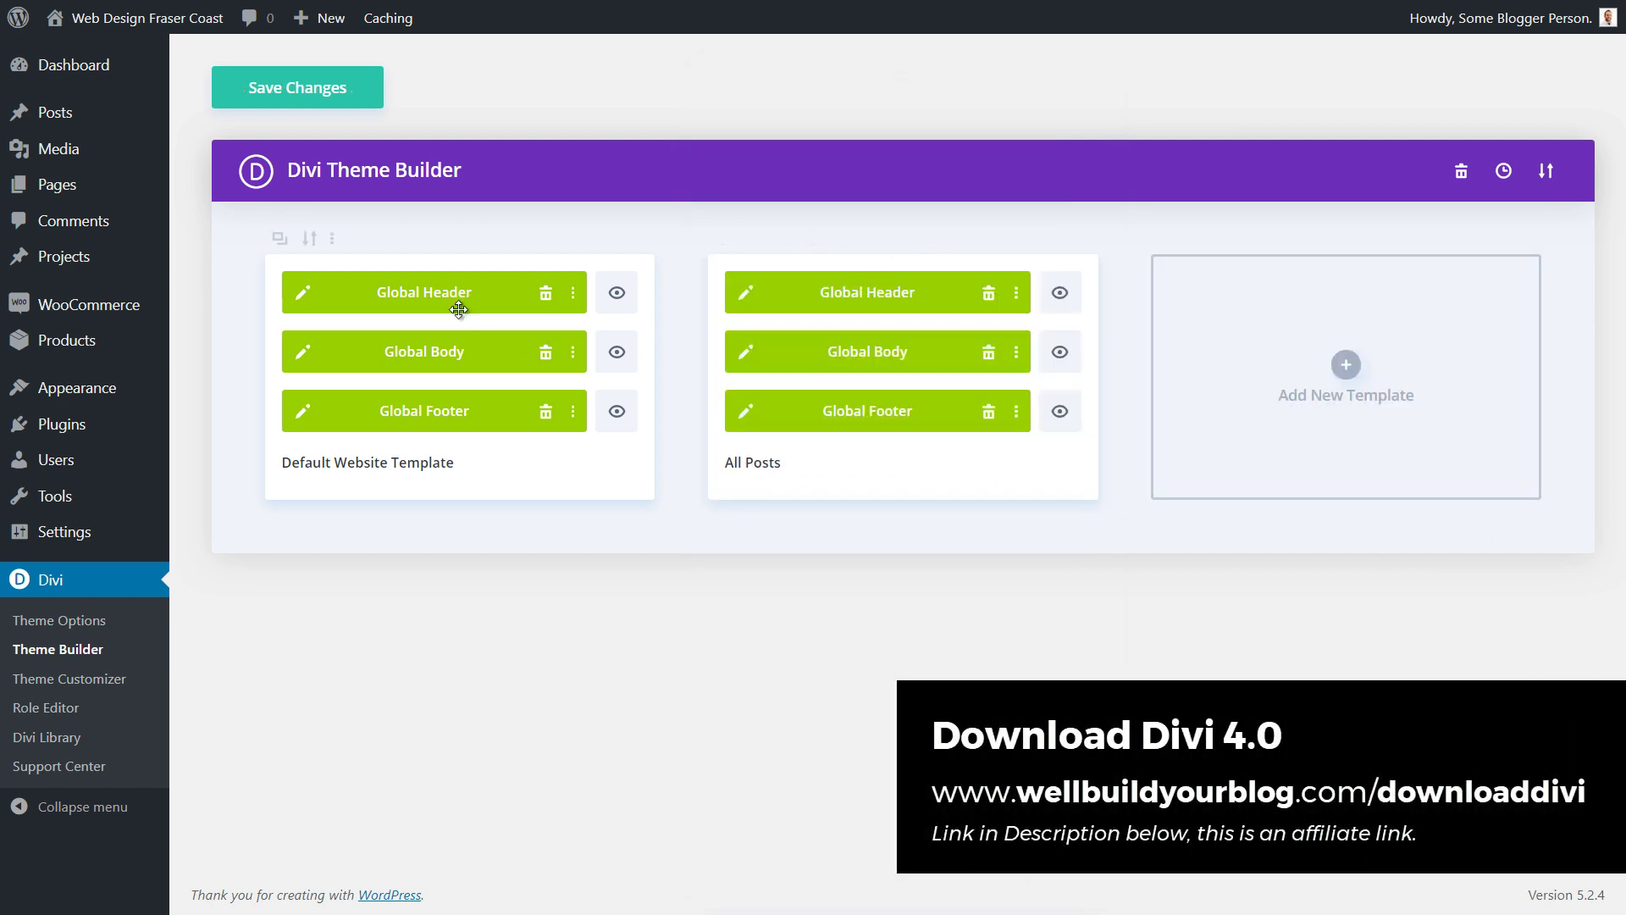
pyautogui.click(1018, 361)
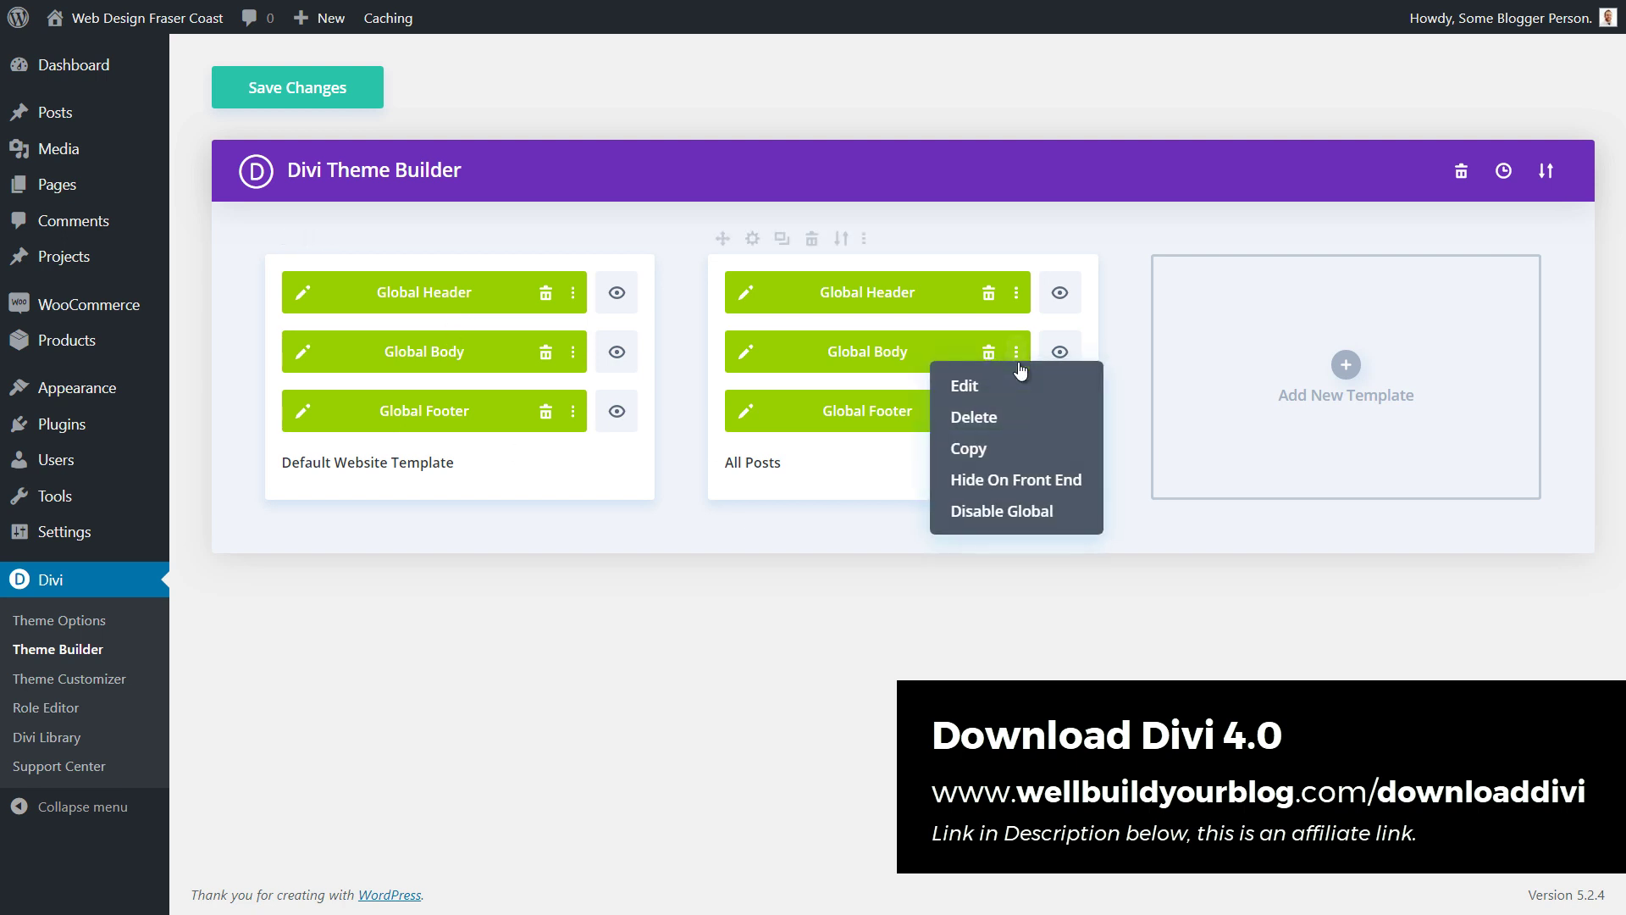
pyautogui.click(1002, 512)
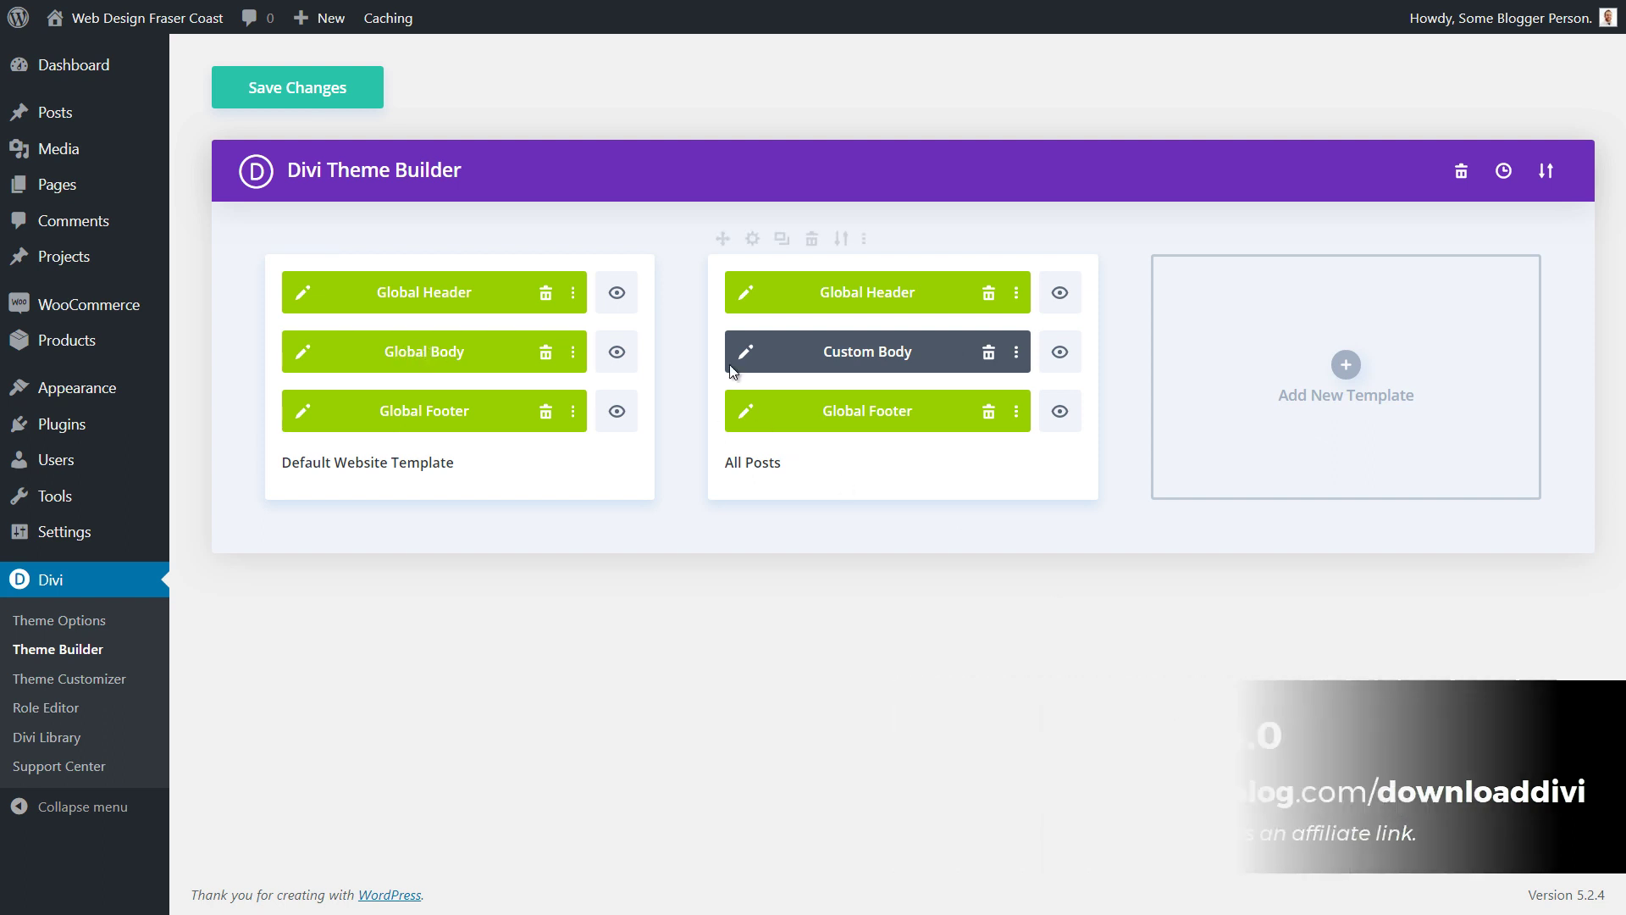
# - Create a Blog template, closing its body choices without picking one
pyautogui.click(1340, 365)
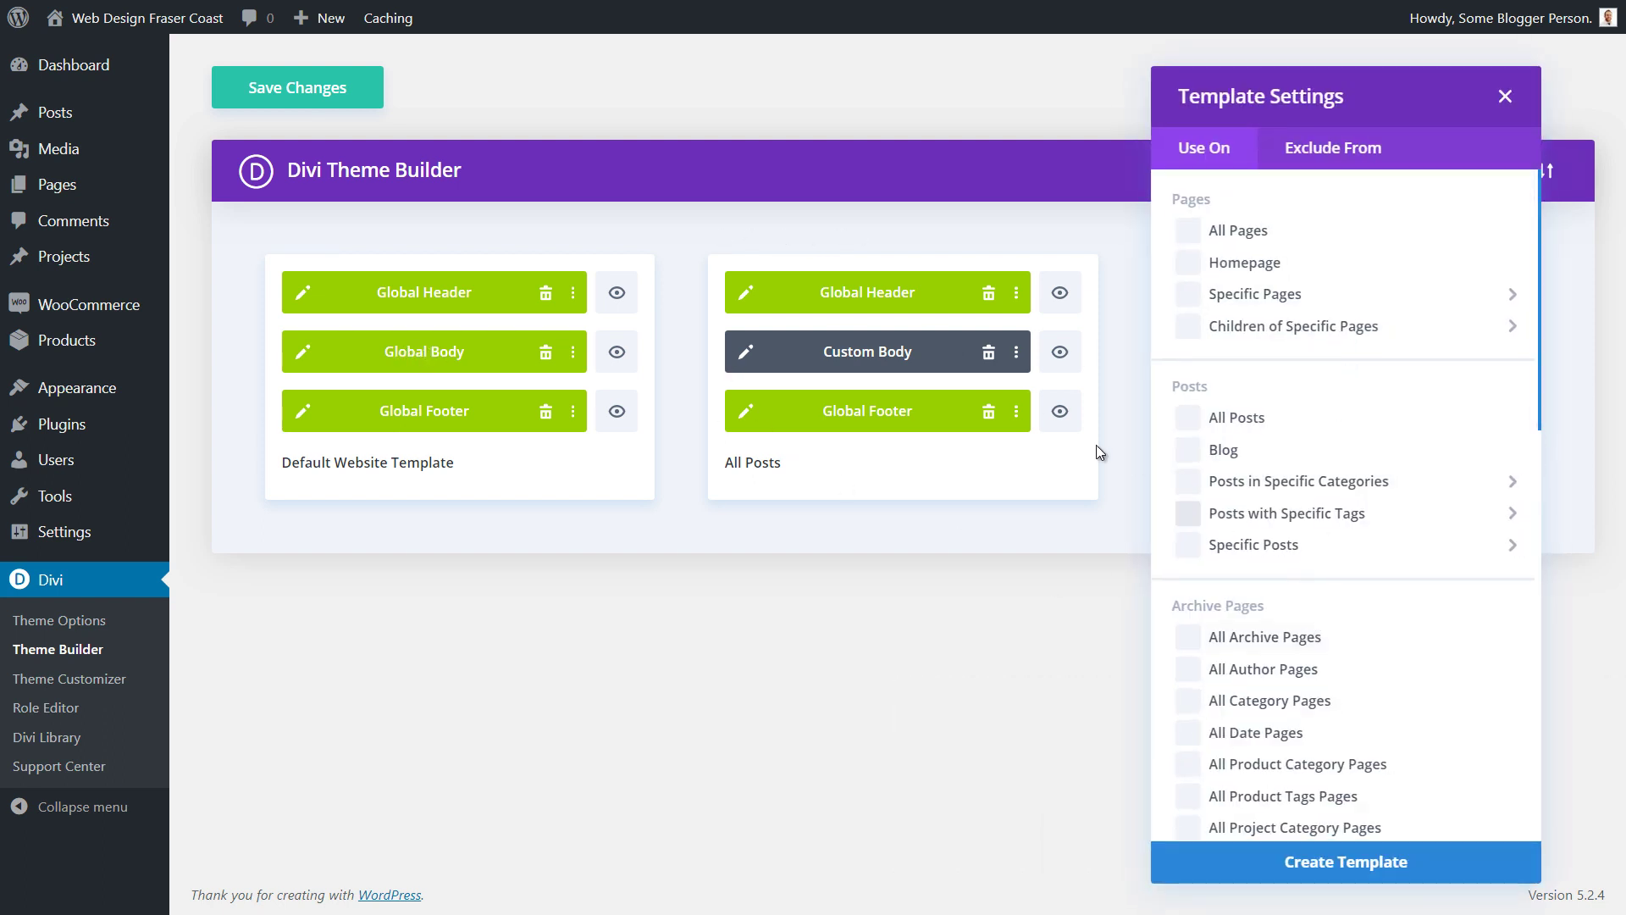
pyautogui.click(1225, 452)
pyautogui.click(1213, 861)
pyautogui.click(1419, 354)
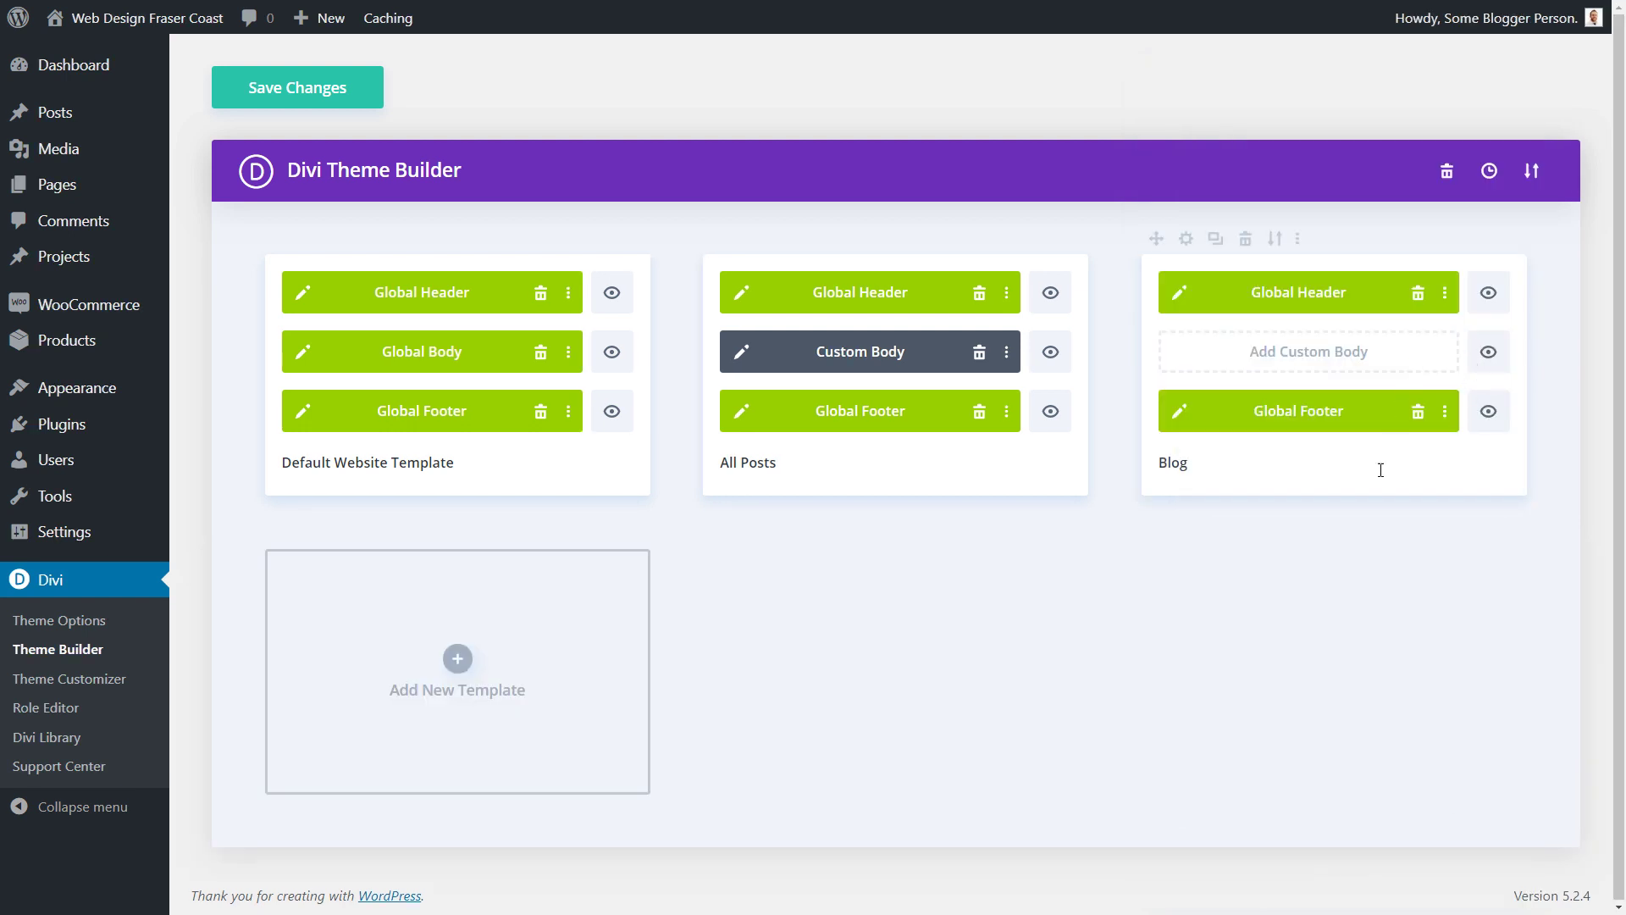
pyautogui.click(1299, 352)
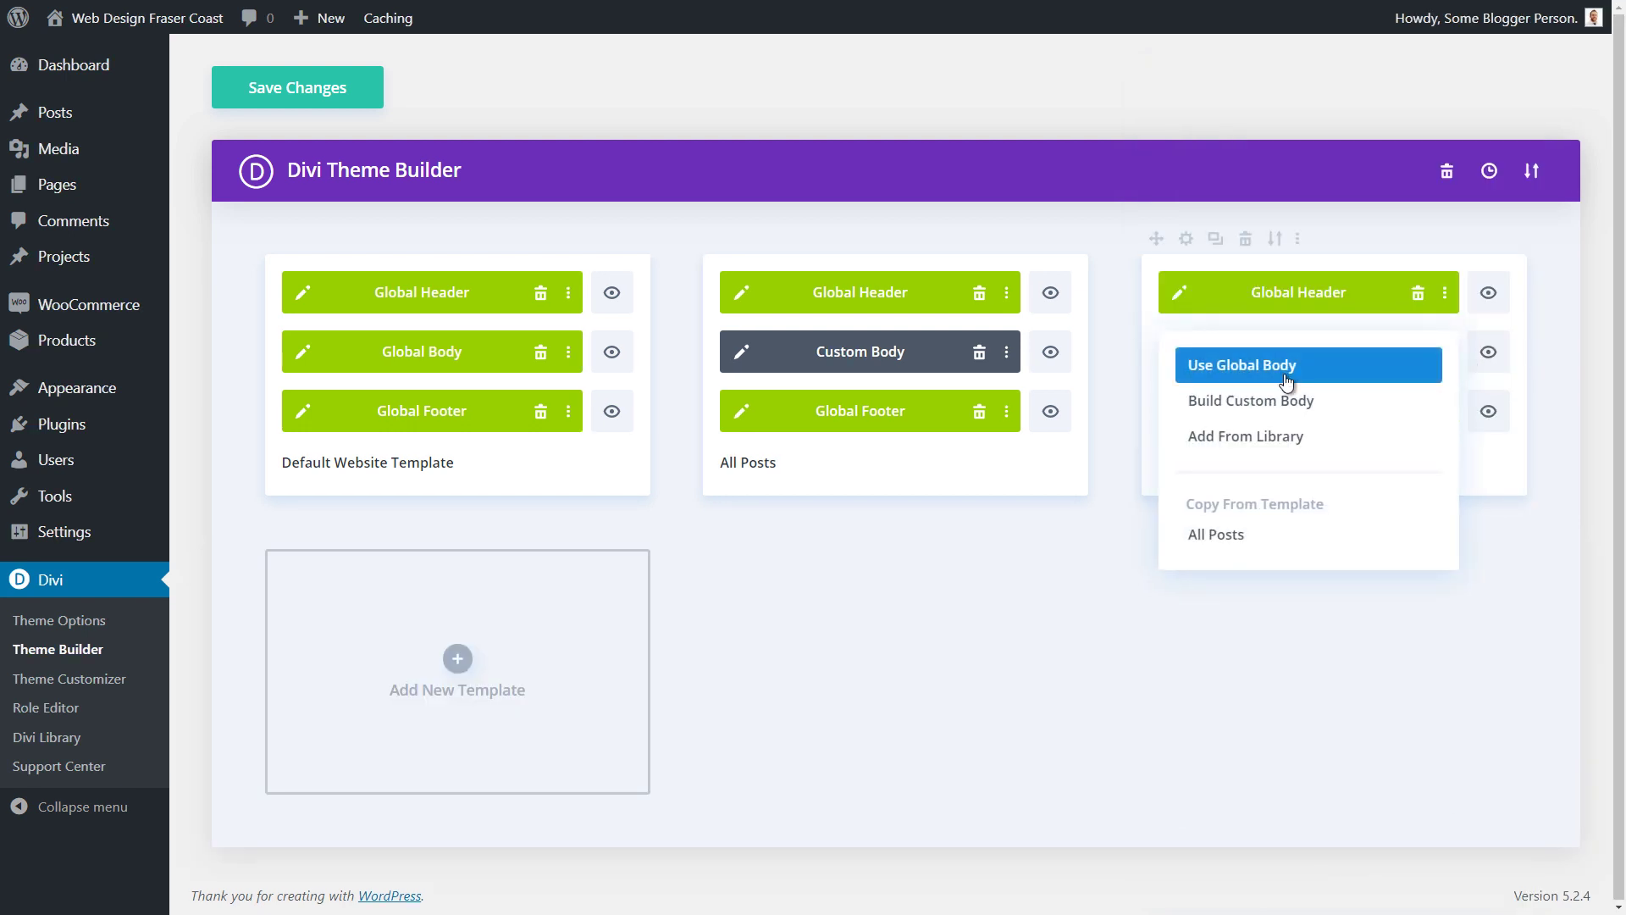
pyautogui.click(859, 657)
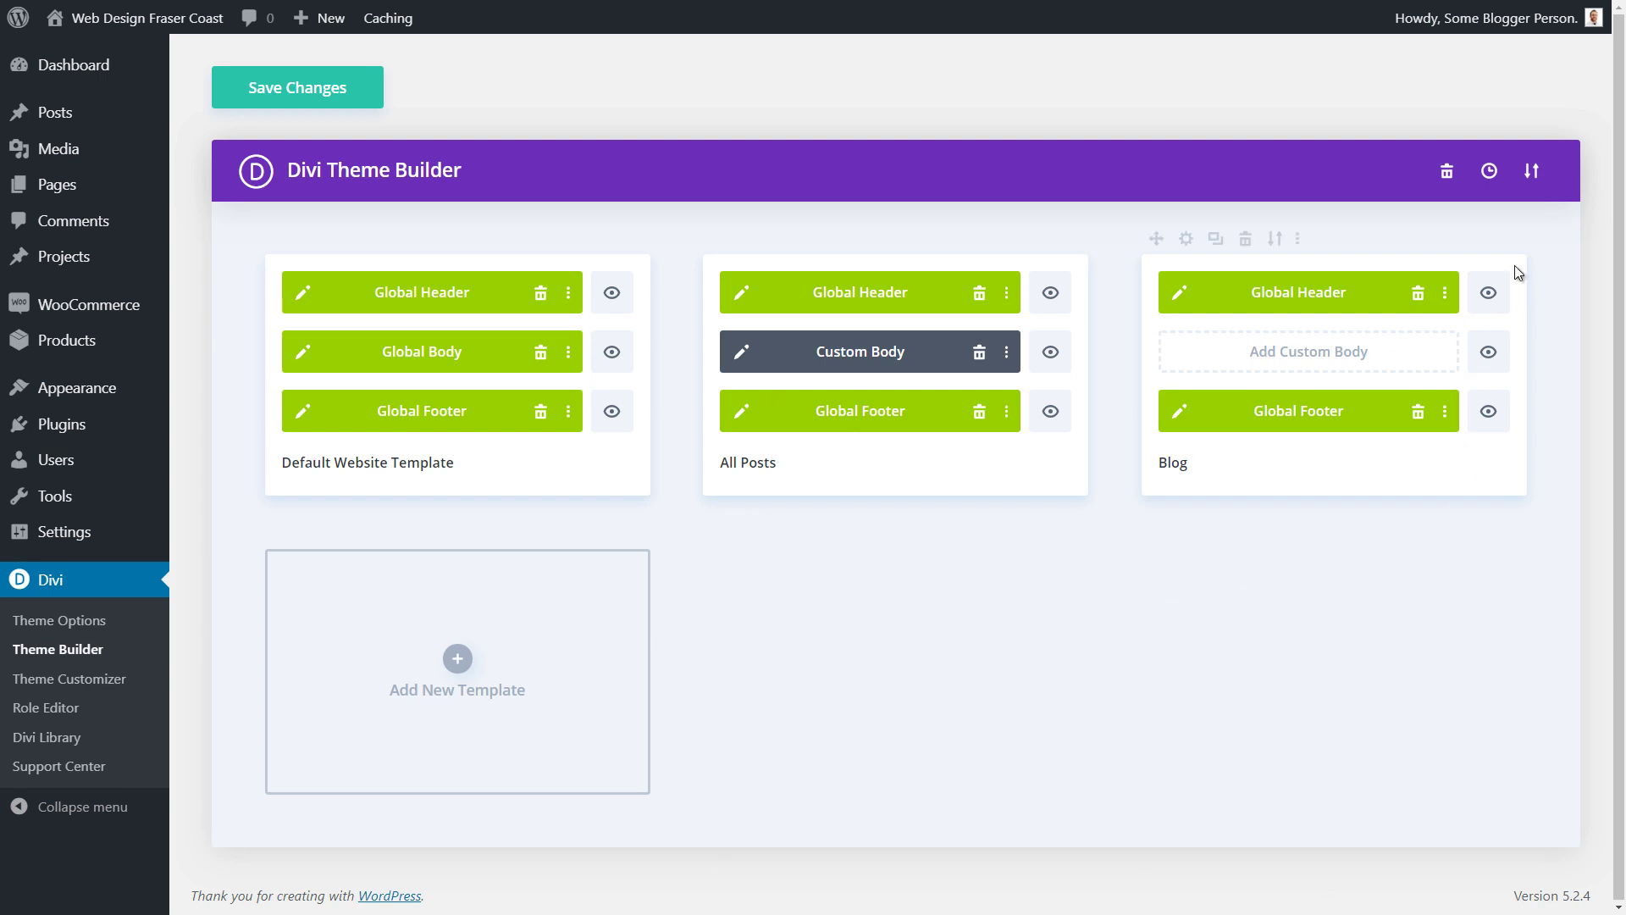
pyautogui.click(1530, 172)
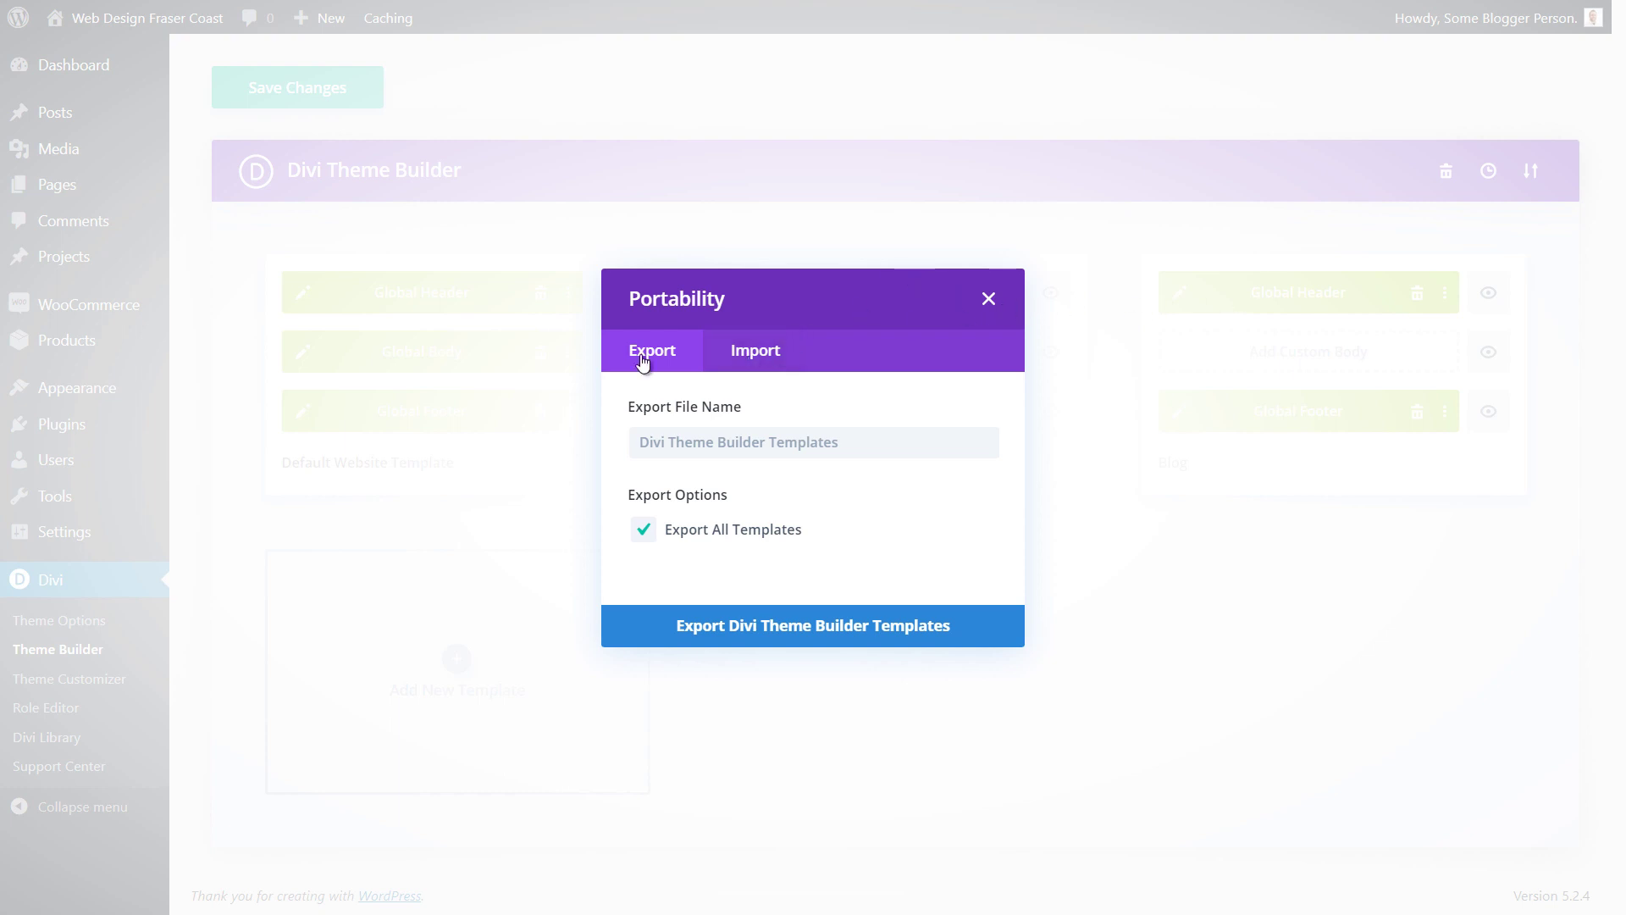
pyautogui.click(989, 298)
pyautogui.click(1488, 172)
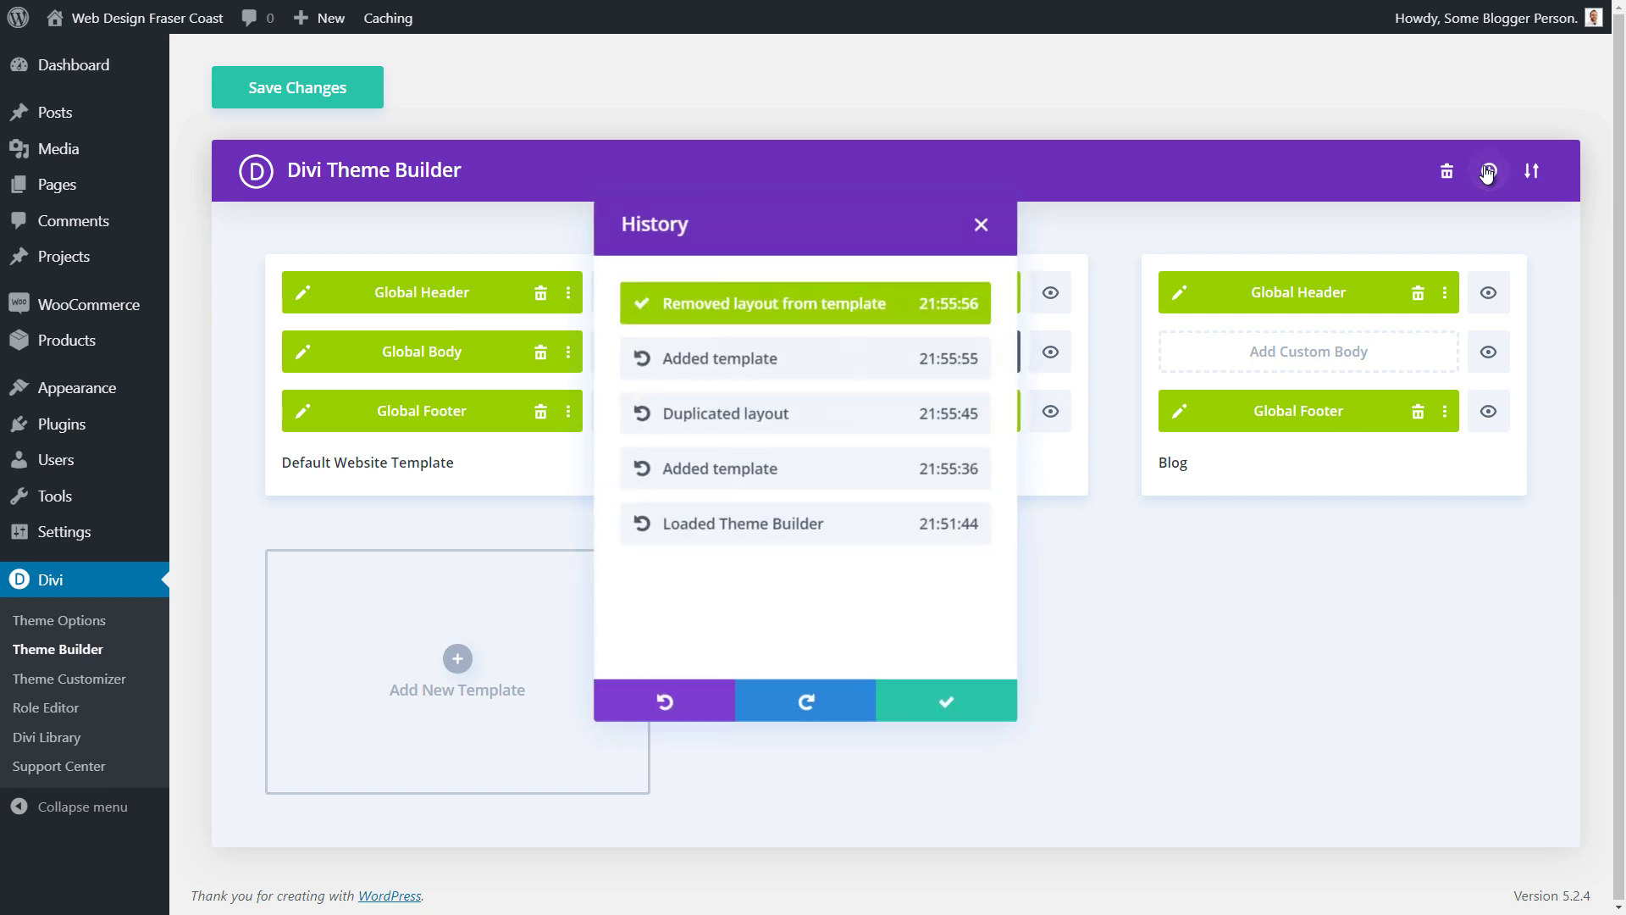
pyautogui.click(980, 224)
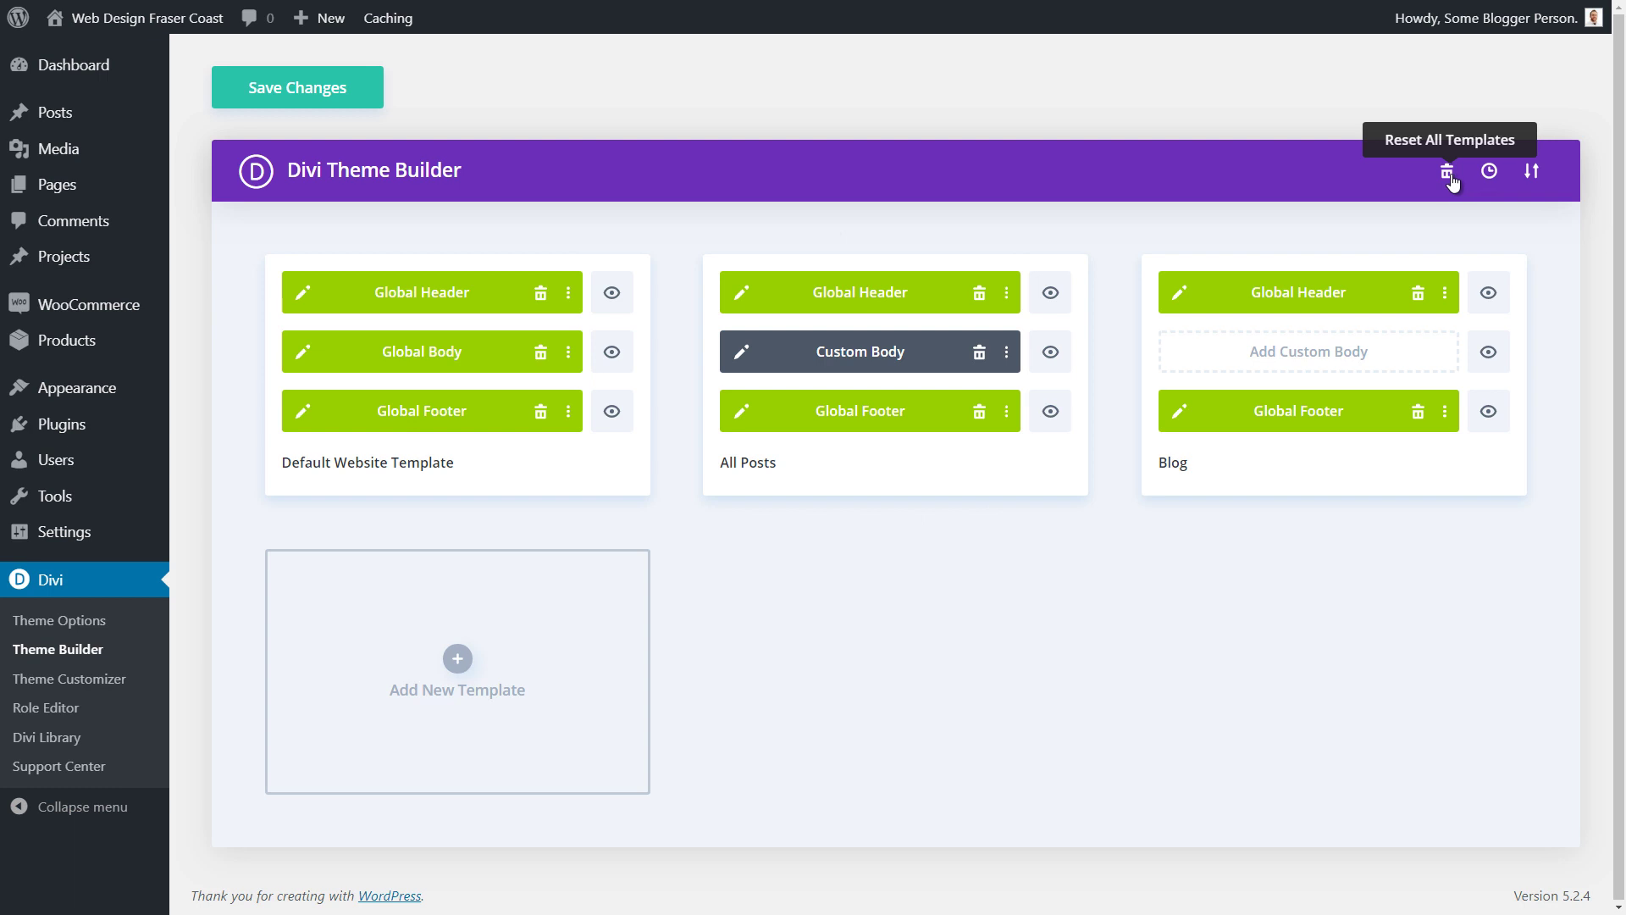
pyautogui.moveTo(748, 245)
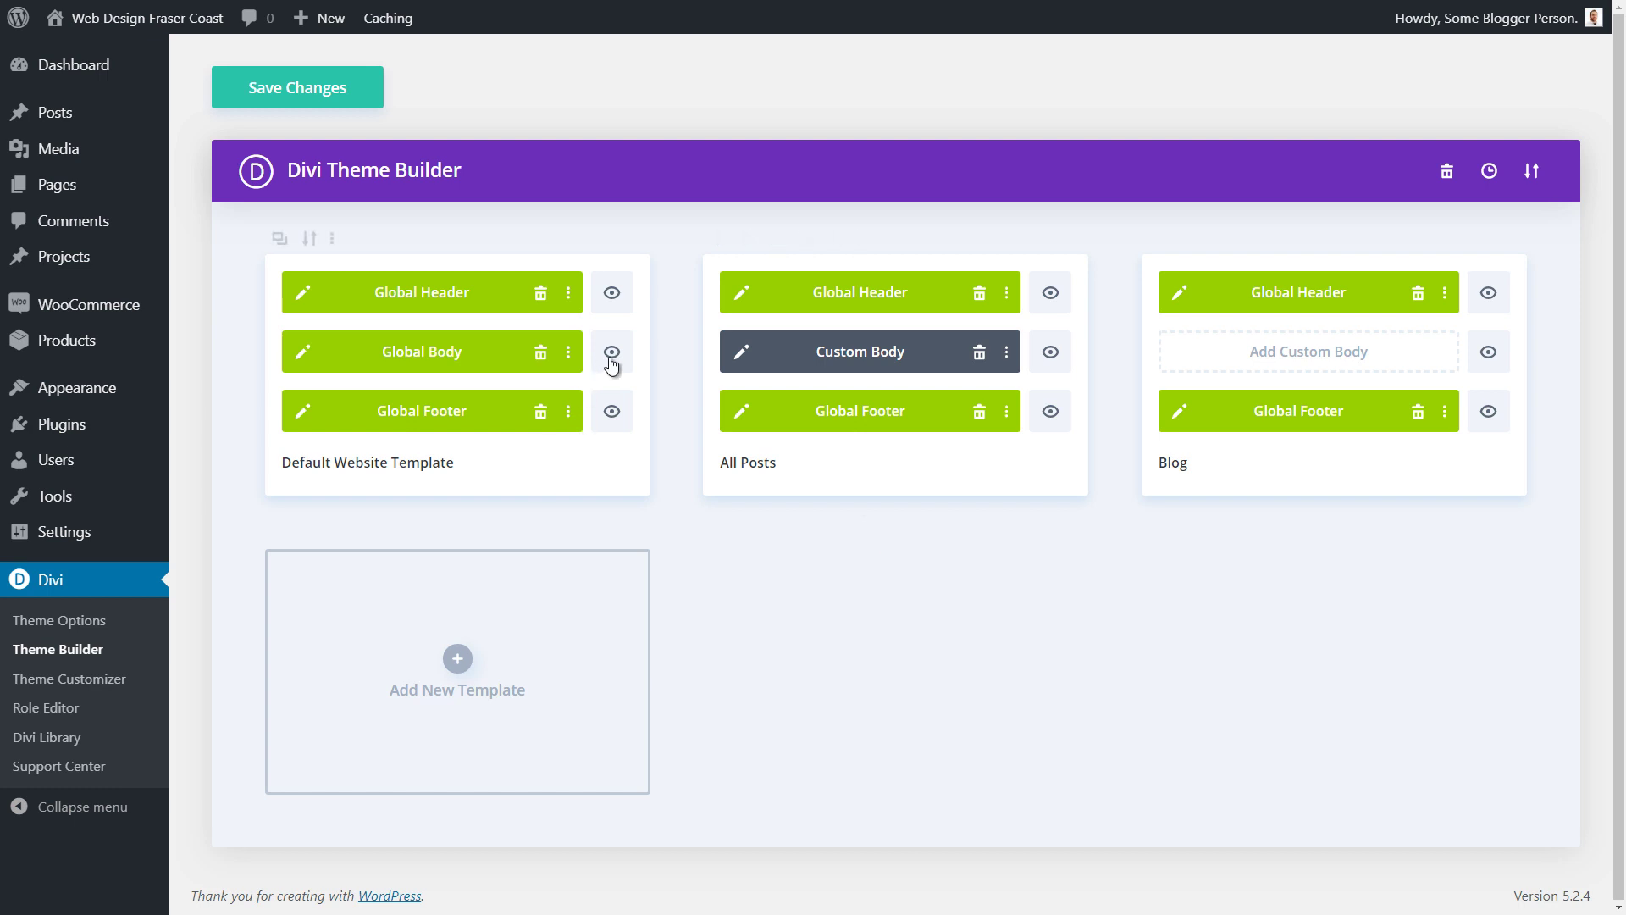
pyautogui.click(1049, 414)
pyautogui.click(1050, 411)
pyautogui.click(859, 239)
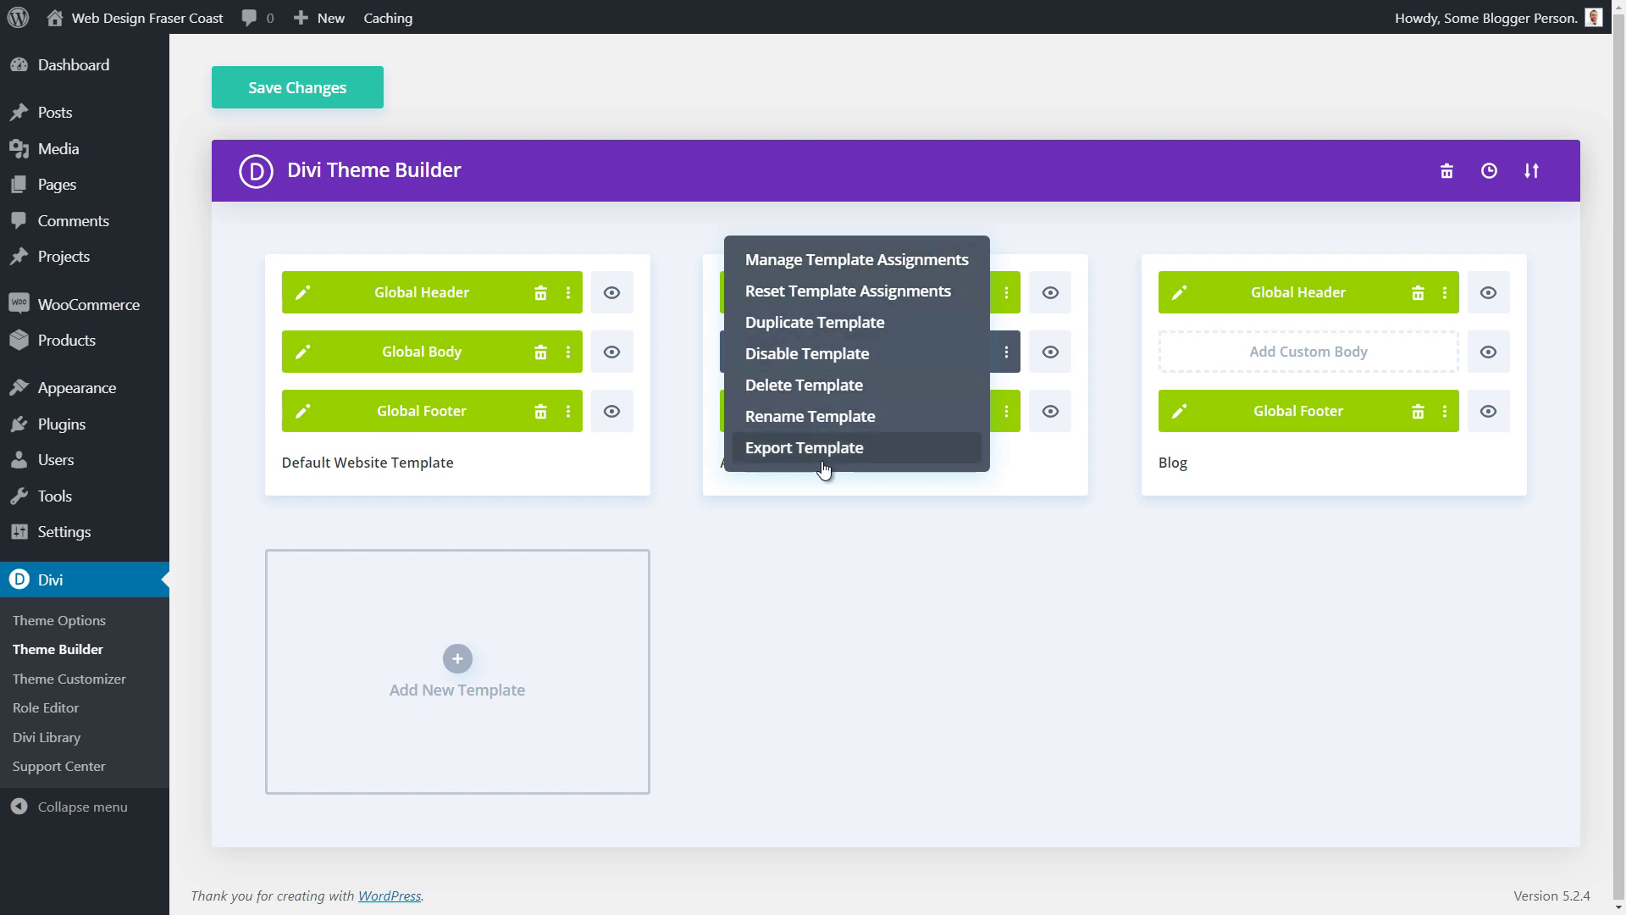
pyautogui.click(1135, 263)
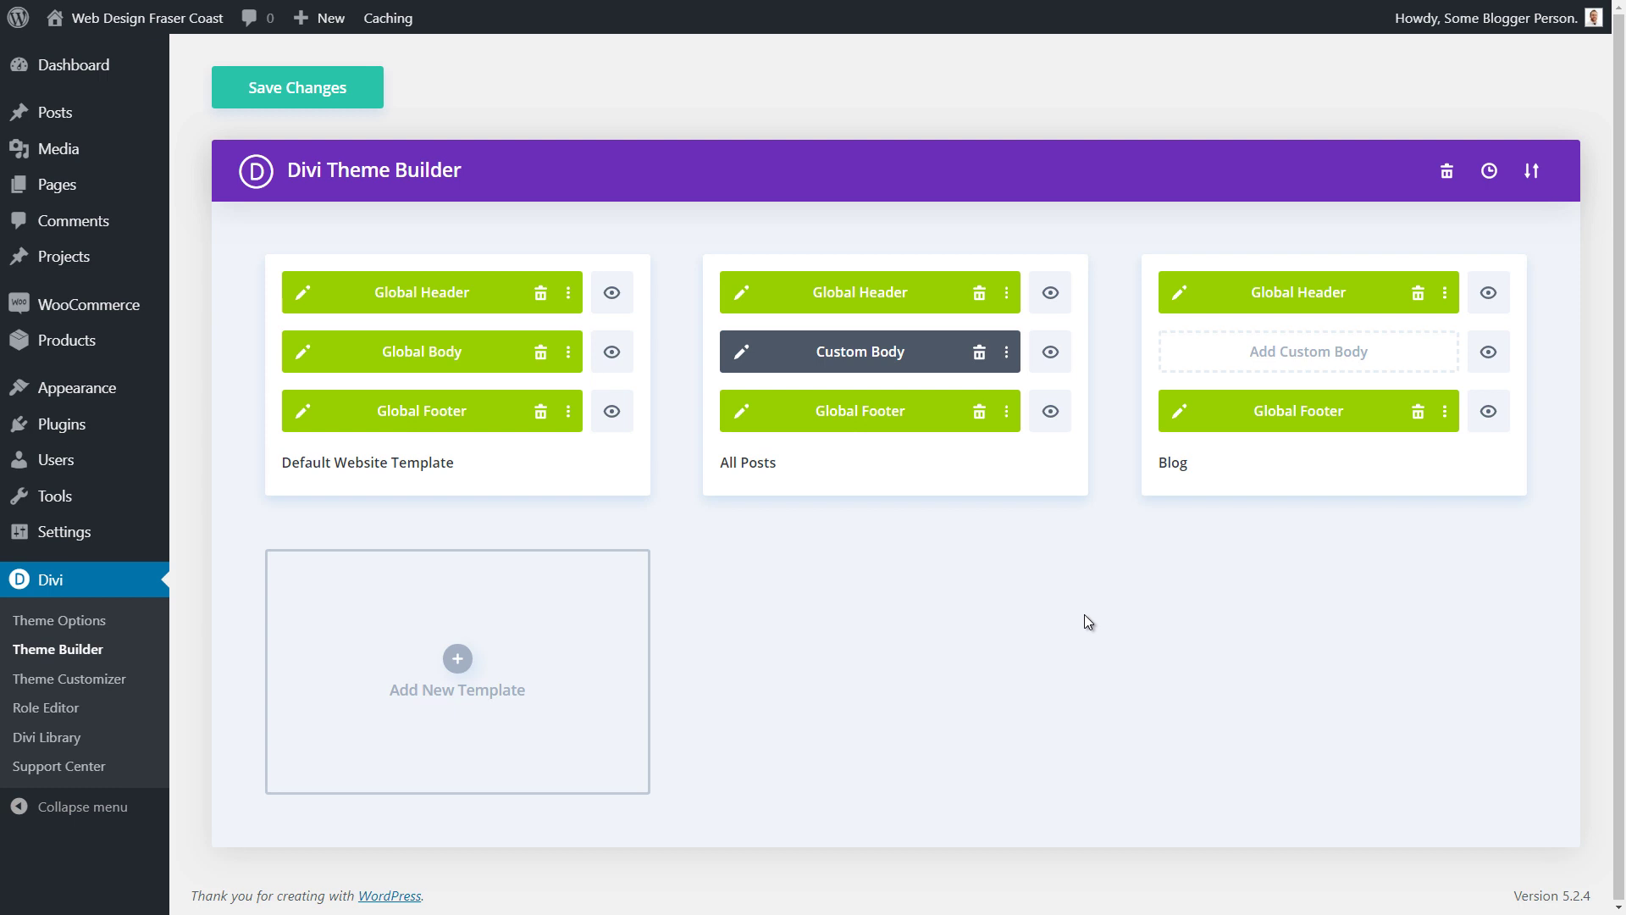
pyautogui.hotkey('ctrl', 's')
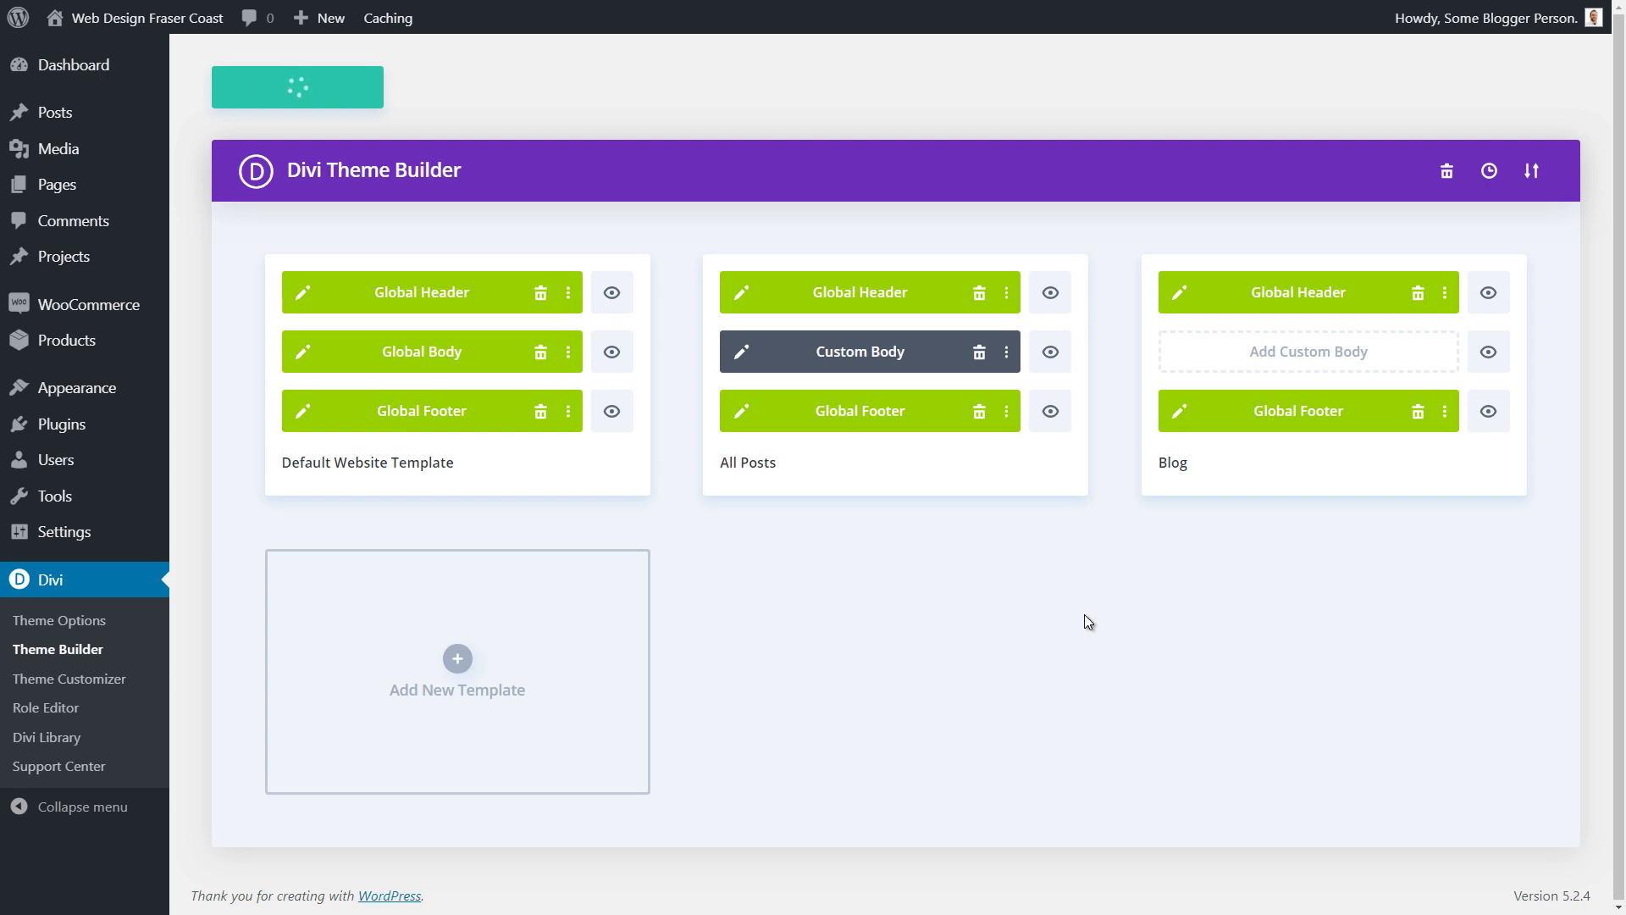